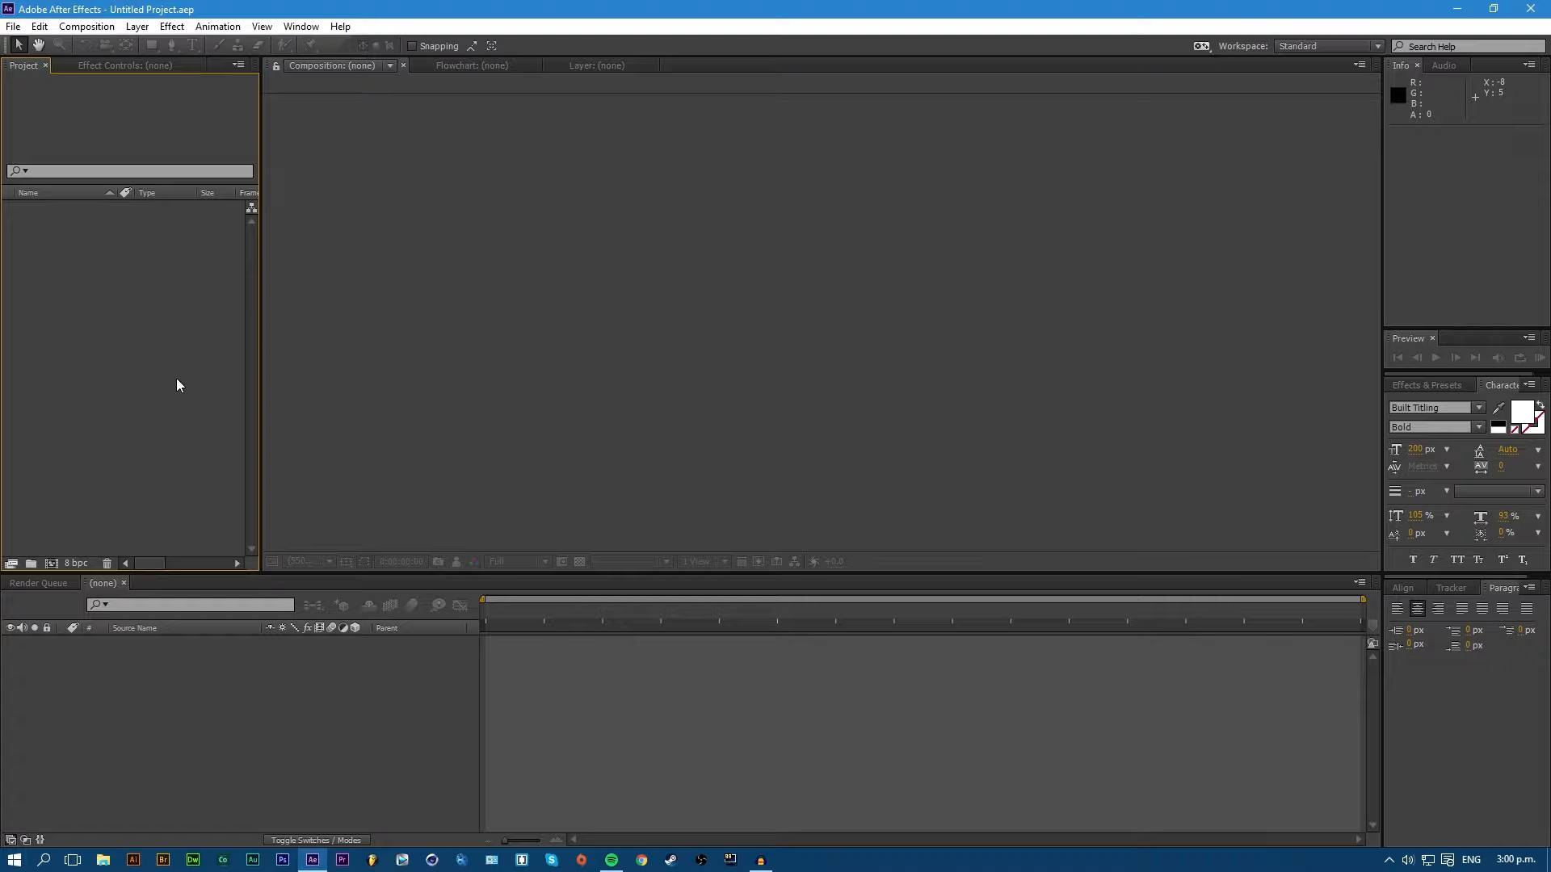
pyautogui.doubleClick(139, 345)
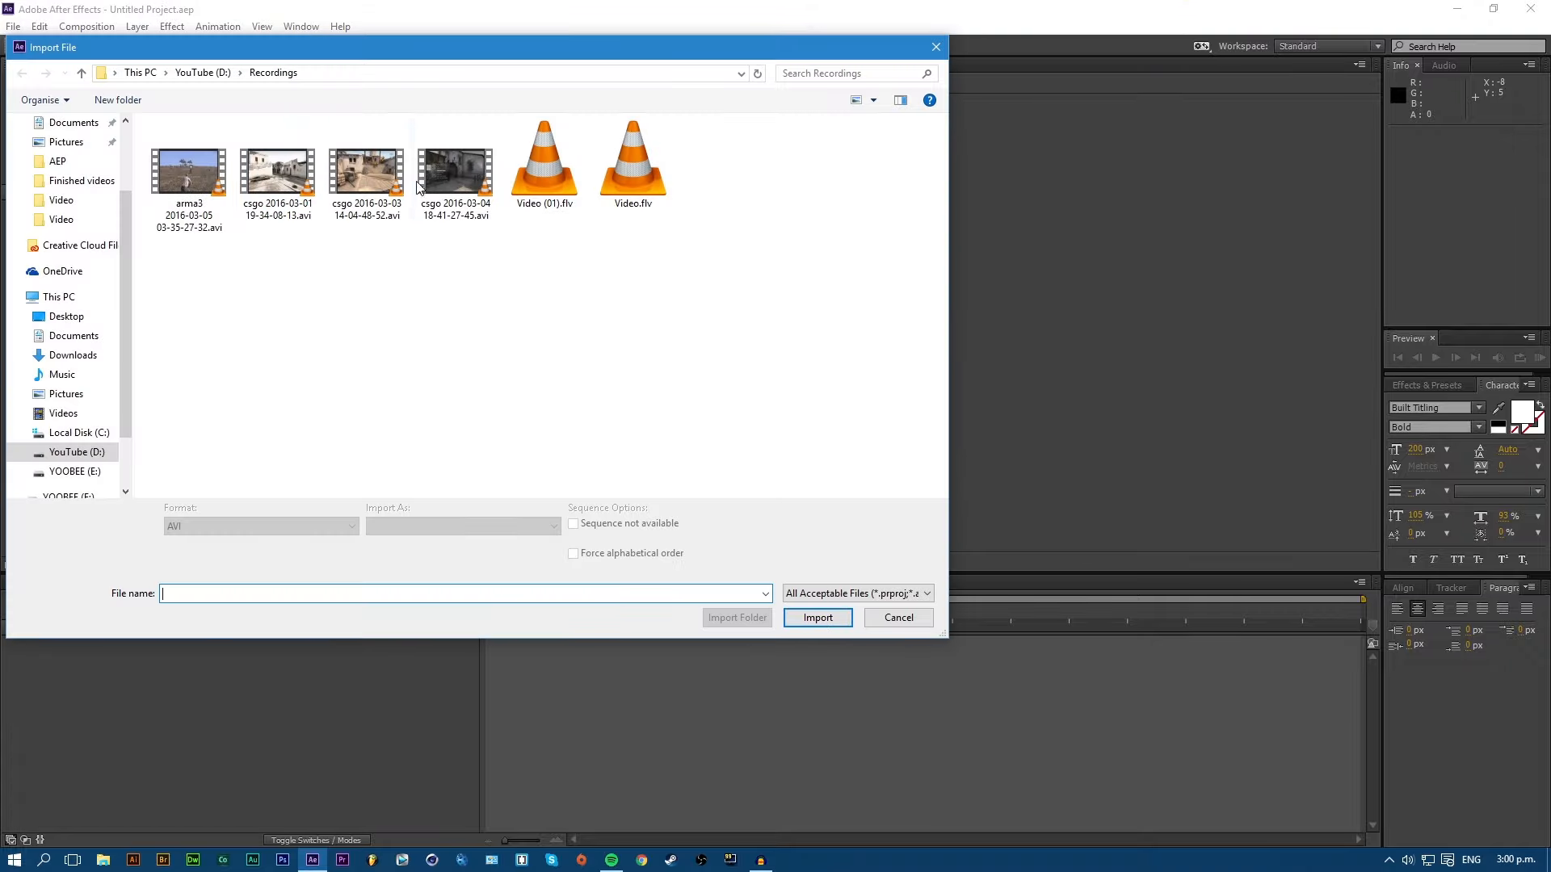
pyautogui.click(374, 172)
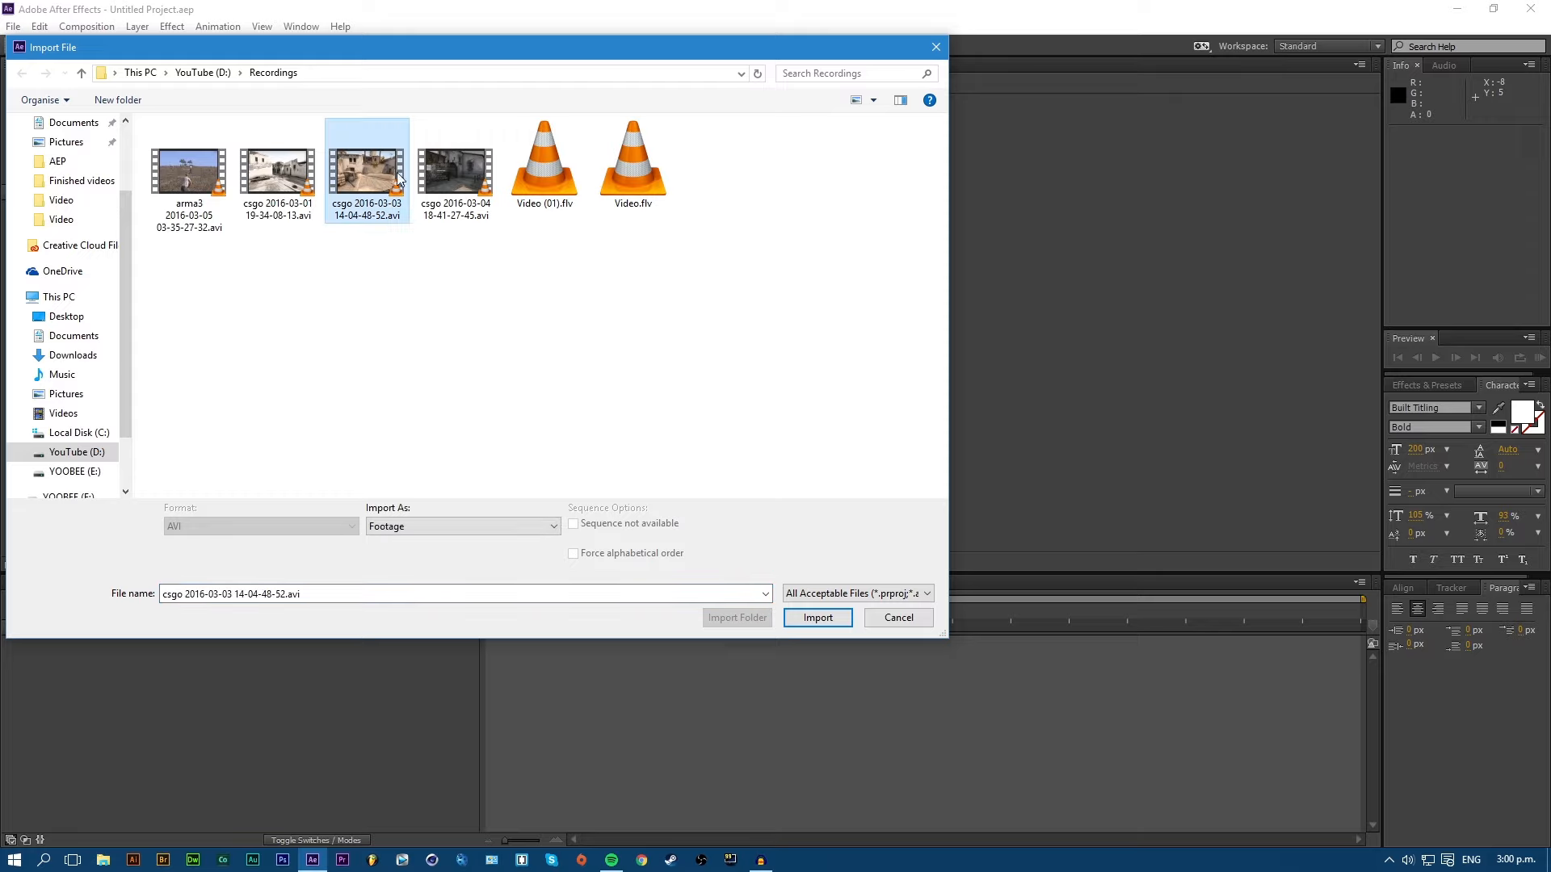
pyautogui.click(436, 178)
pyautogui.doubleClick(456, 174)
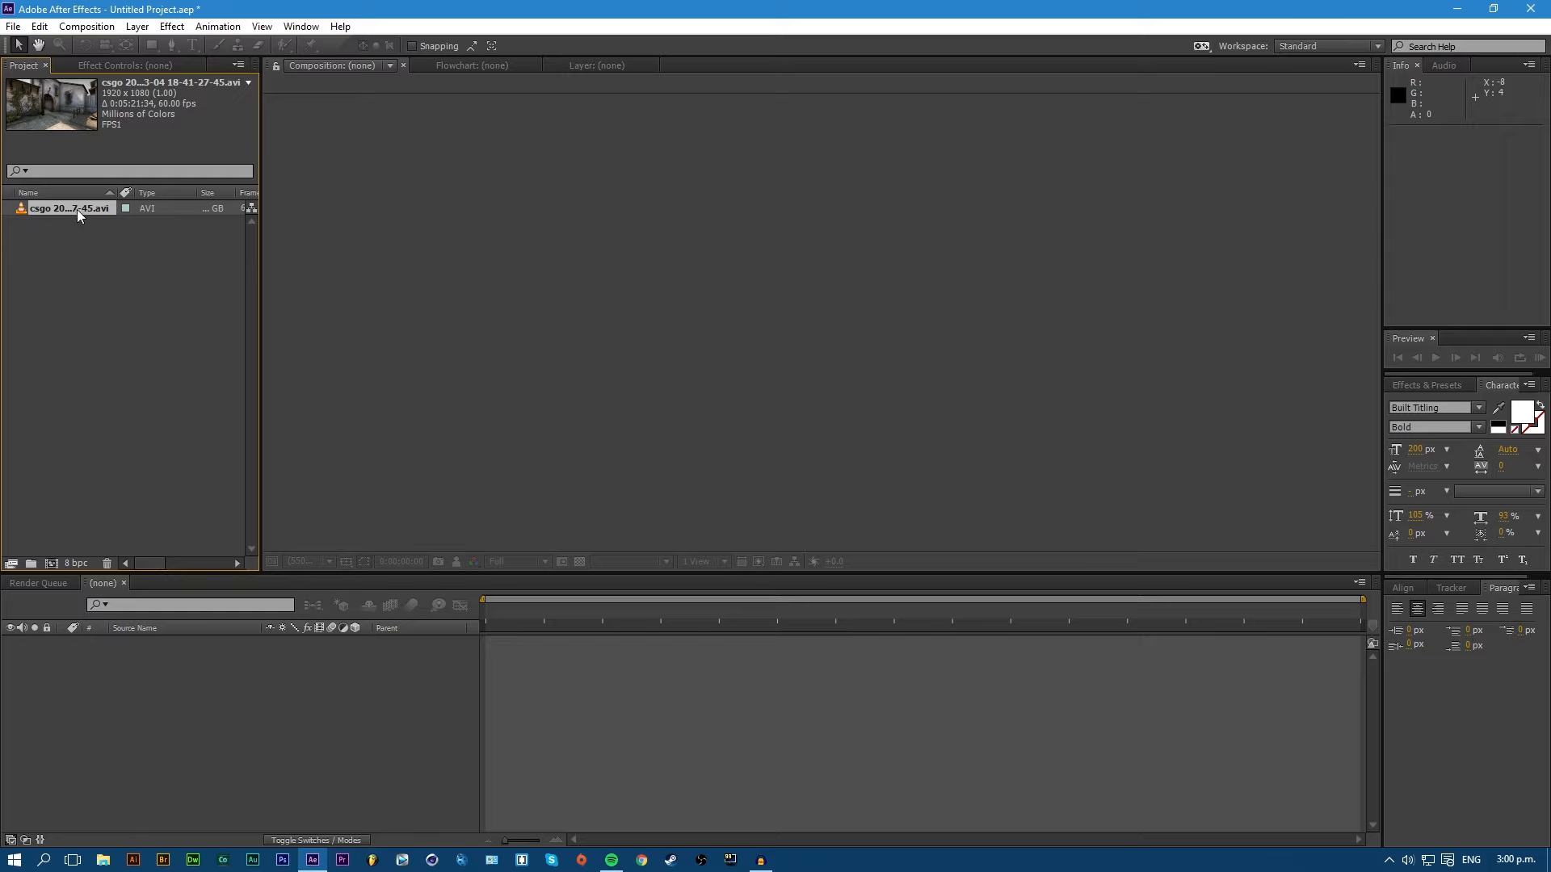
pyautogui.moveTo(74, 207); pyautogui.dragTo(50, 563)
# Trim the footage layer to the section from 0:01:09:11 to 0:01:15:07 and move it to the start of the composition.
pyautogui.moveTo(600, 613); pyautogui.dragTo(677, 619)
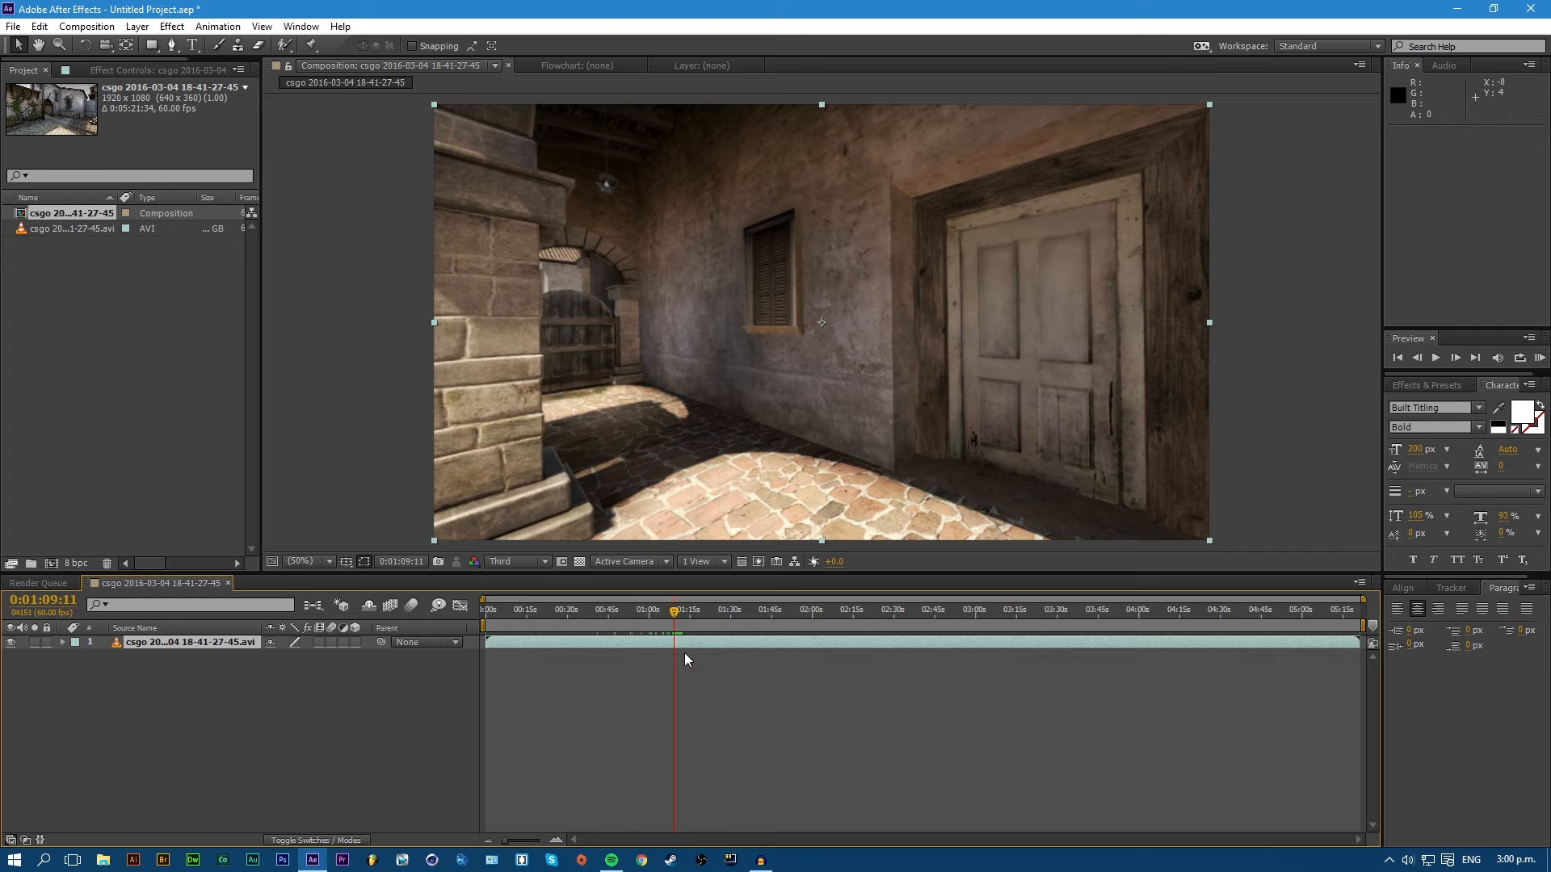
pyautogui.hotkey('alt', '[')
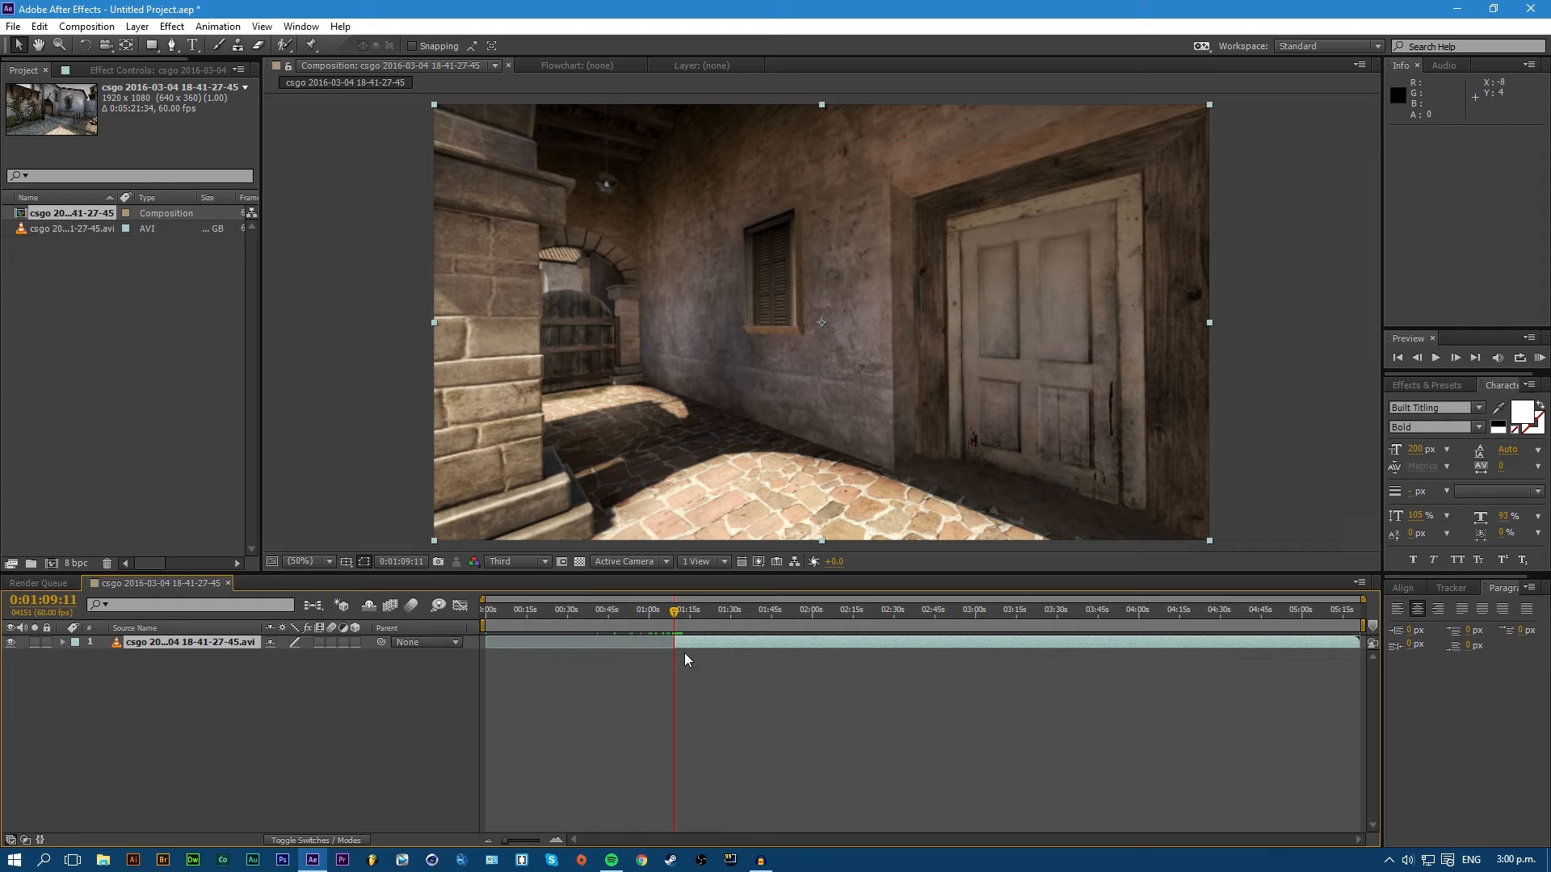
pyautogui.moveTo(673, 608); pyautogui.dragTo(691, 607)
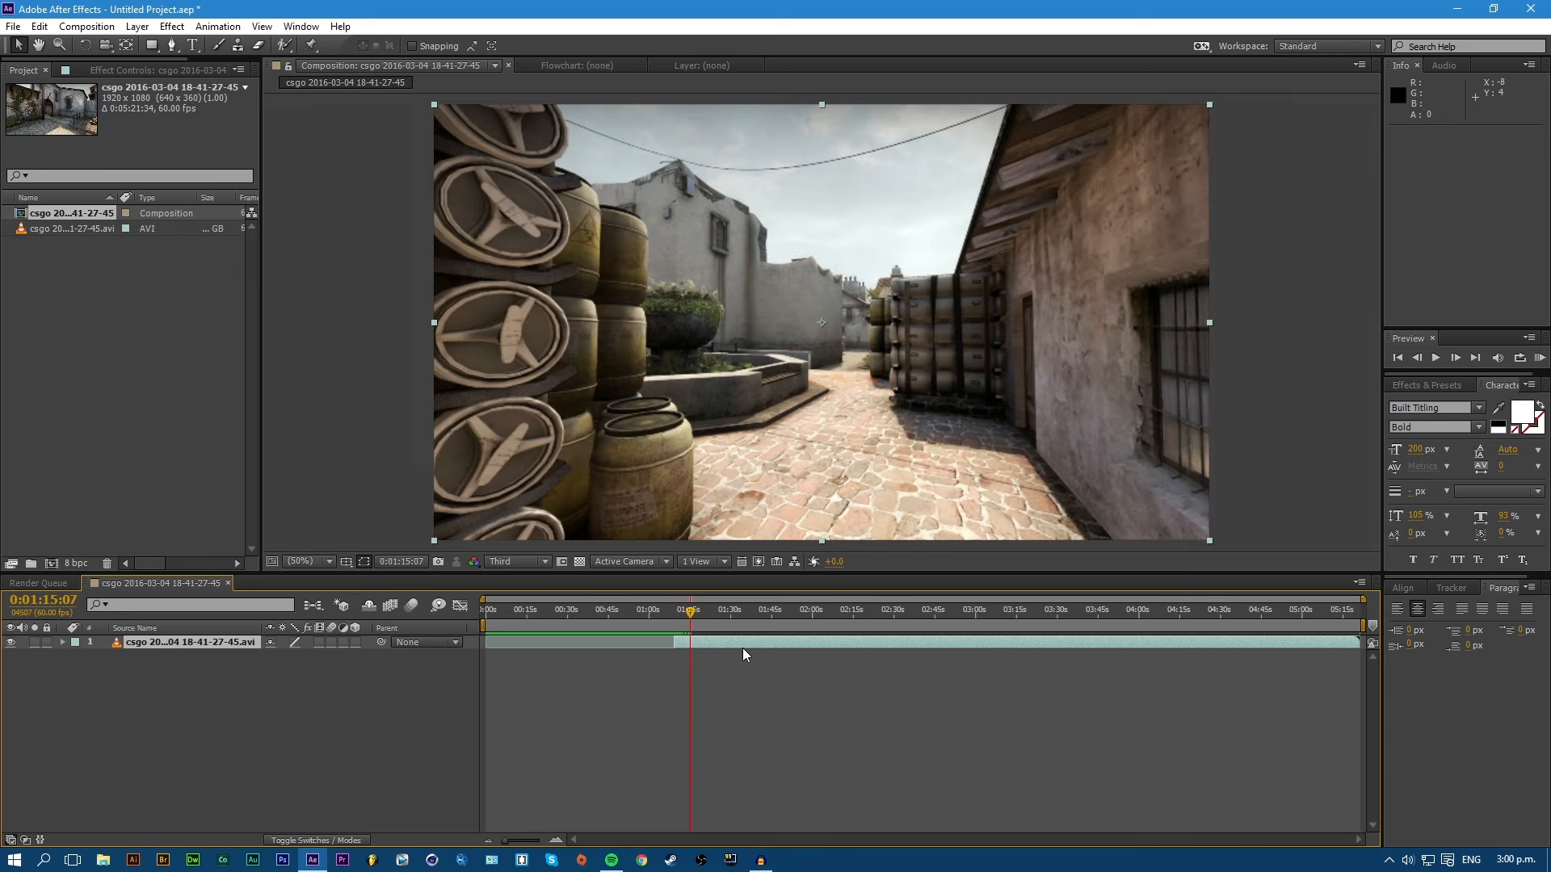
pyautogui.hotkey('alt', ']')
pyautogui.press('Home')
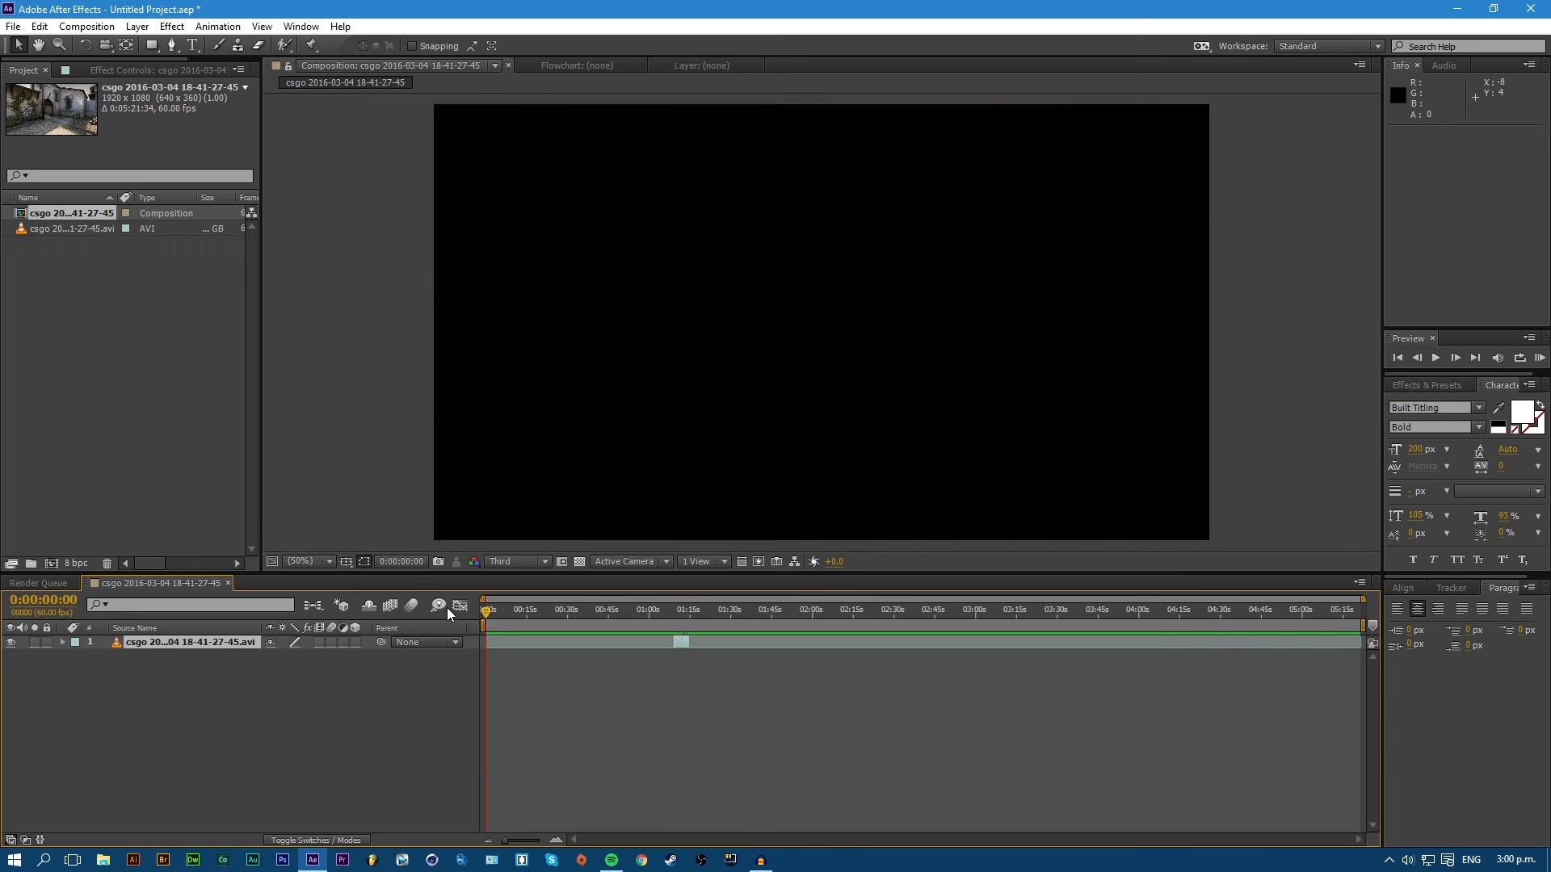
pyautogui.press('[')
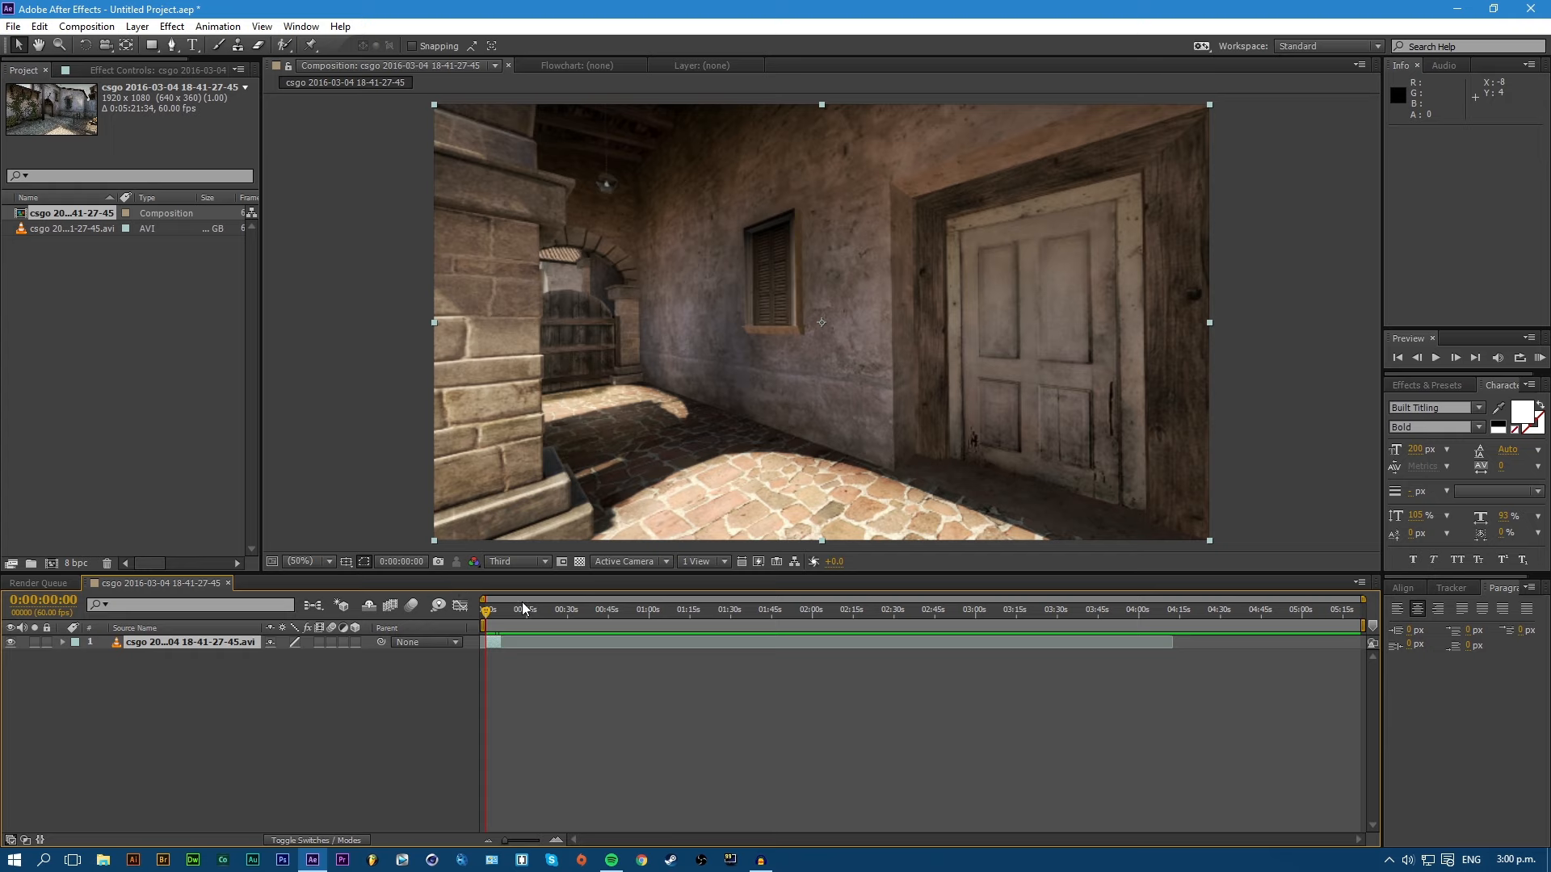
# Scrub through the trimmed clip to examine the stacked barrels, stopping at 0:00:03:16.
pyautogui.moveTo(486, 609); pyautogui.dragTo(497, 608)
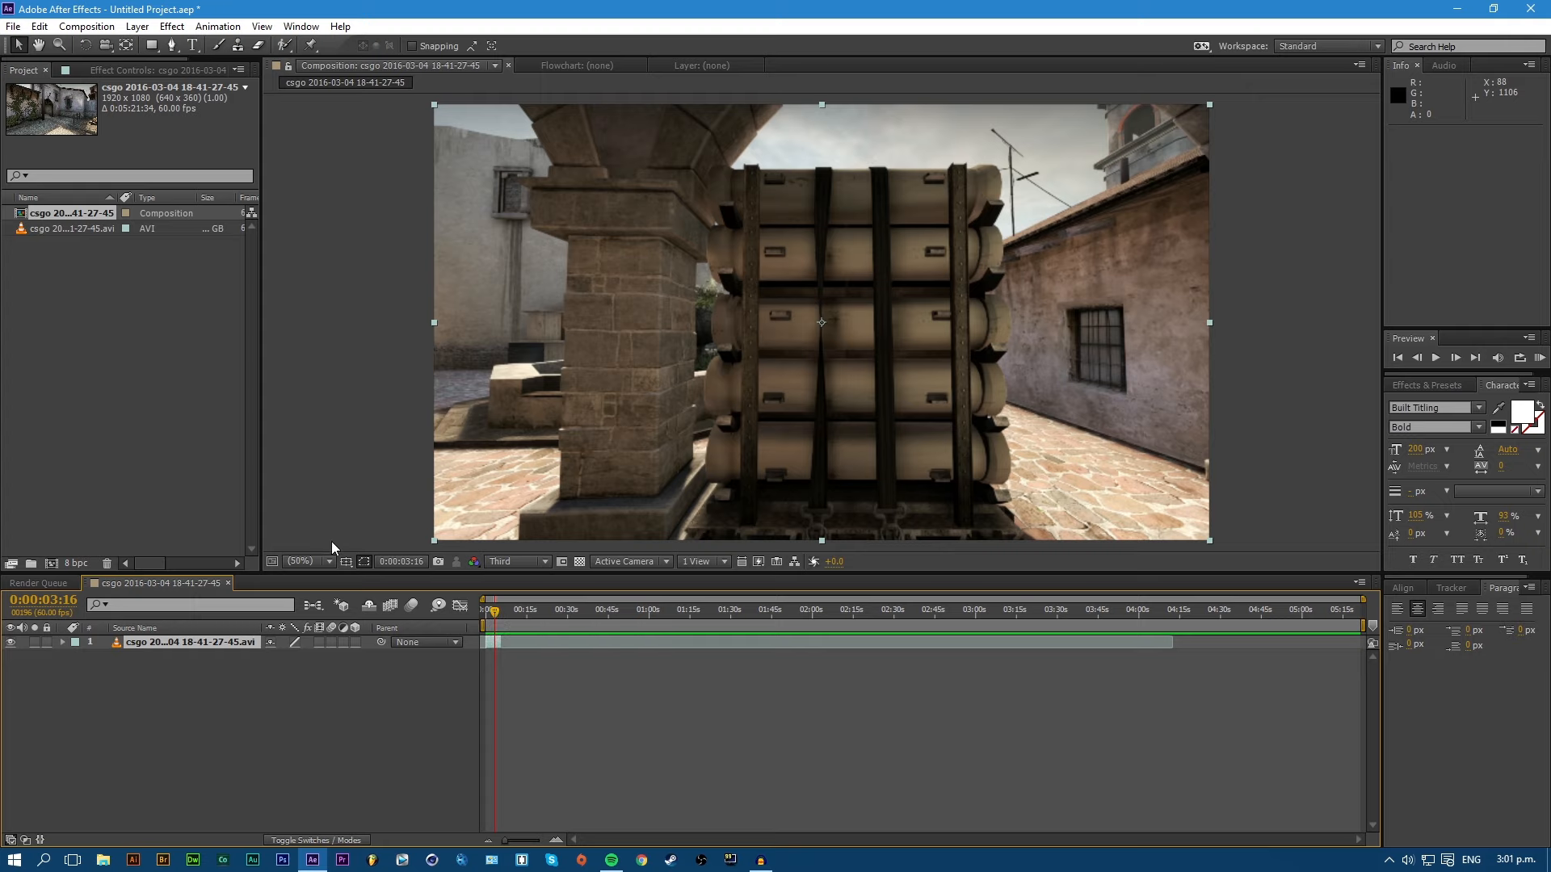
pyautogui.click(491, 613)
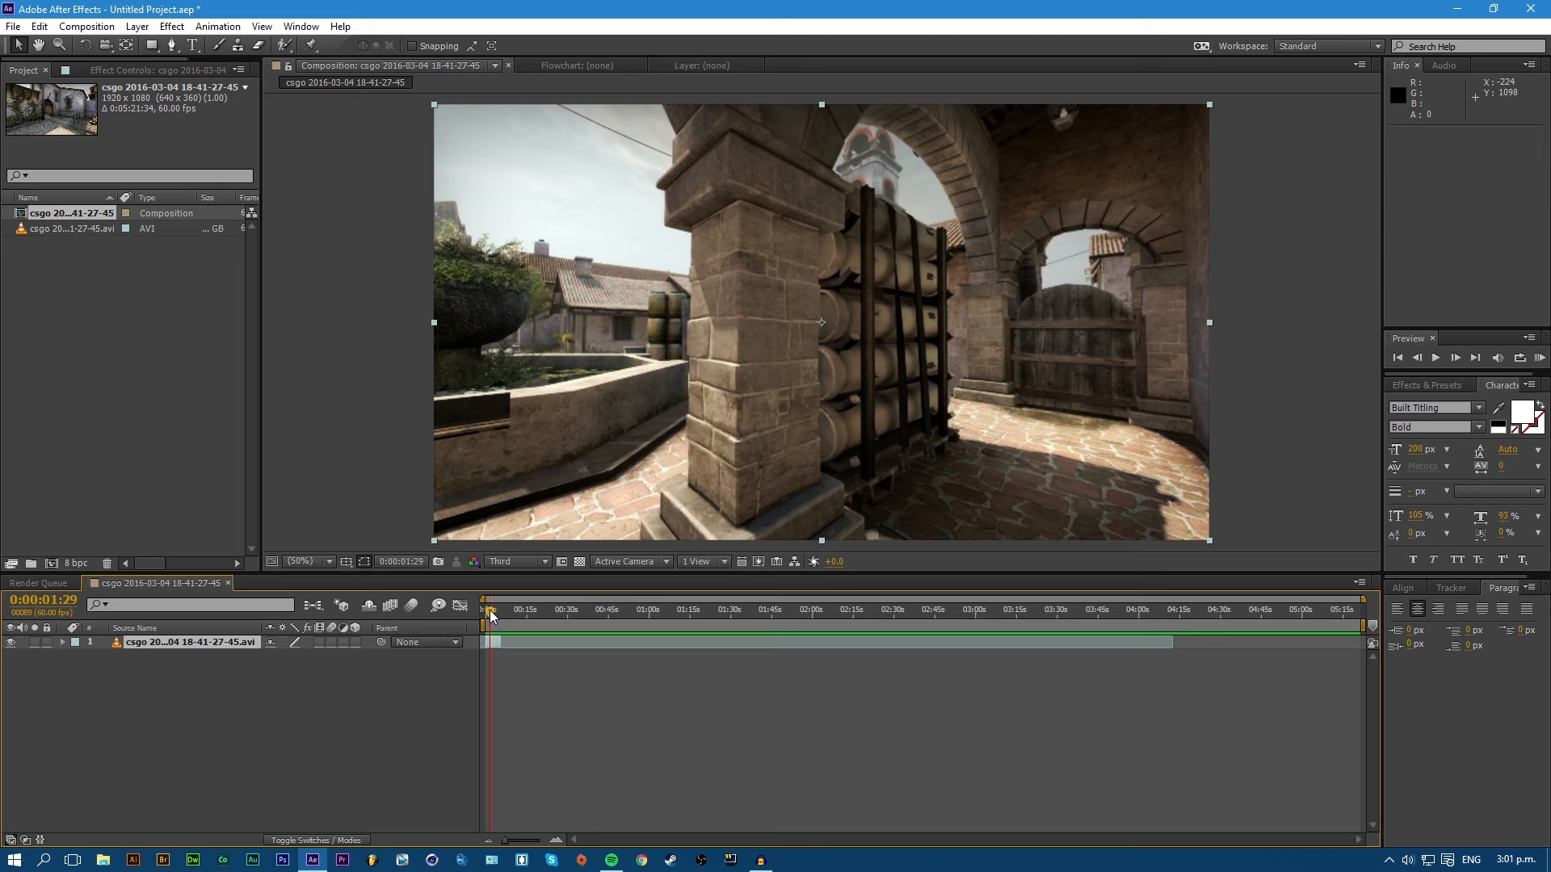
pyautogui.moveTo(492, 615); pyautogui.dragTo(494, 613)
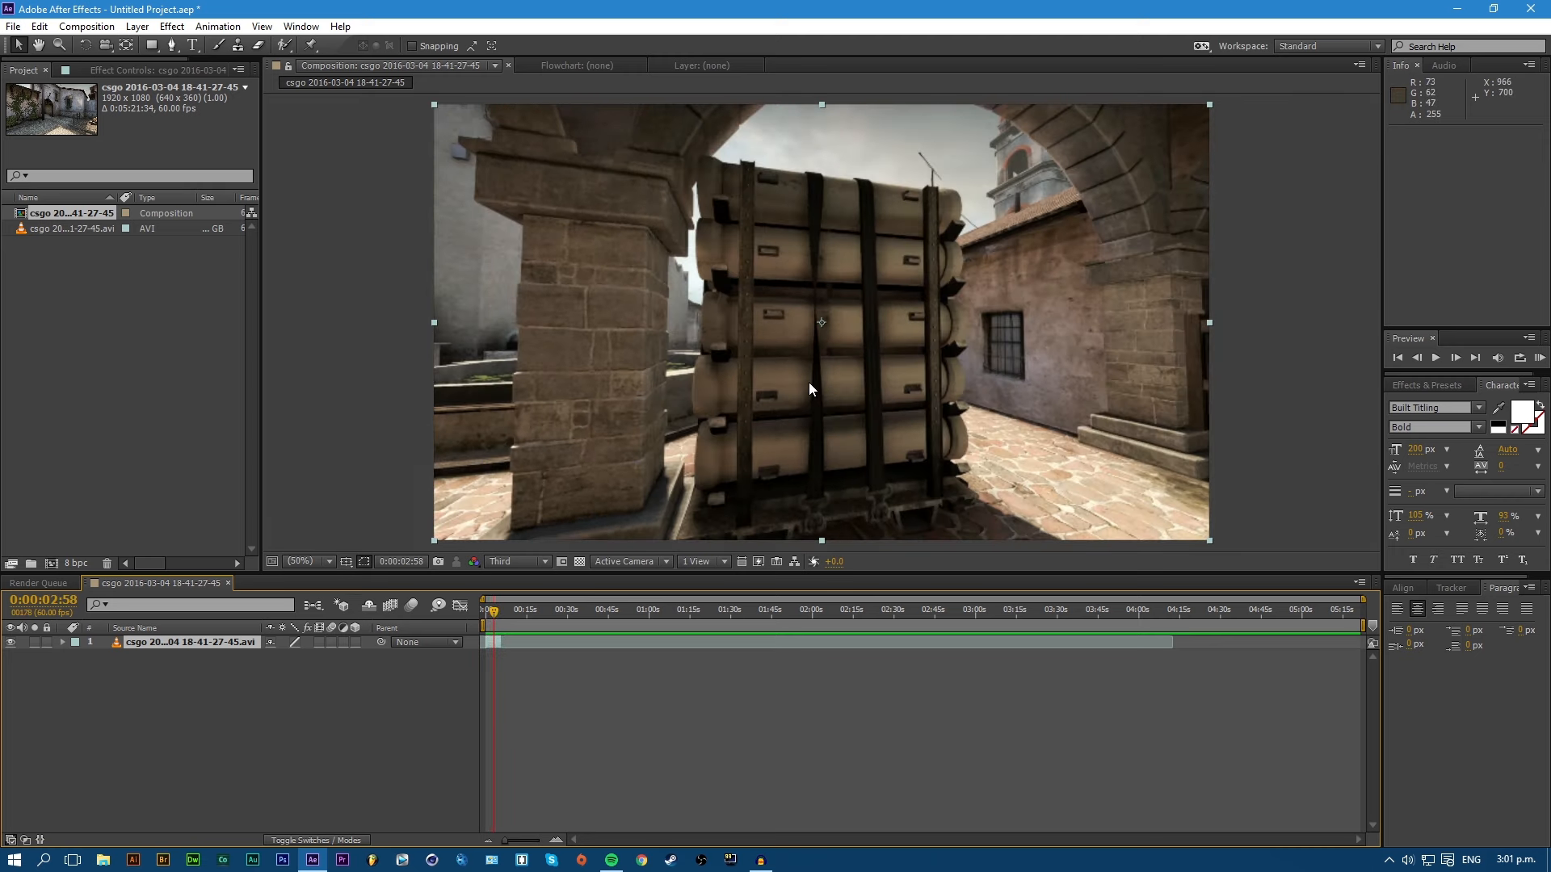
pyautogui.click(495, 612)
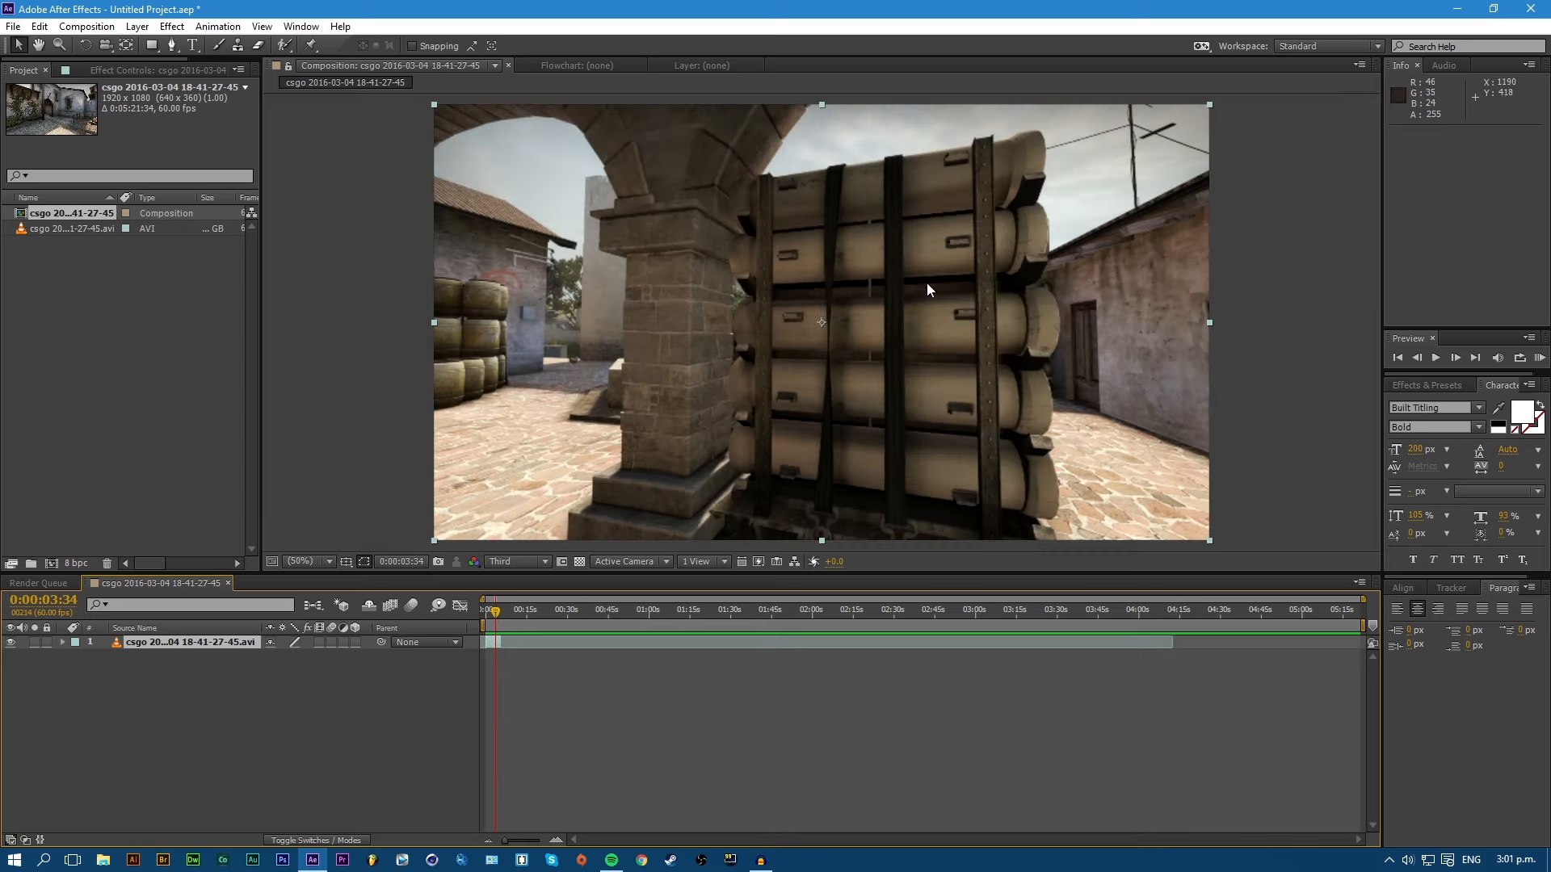
pyautogui.click(494, 613)
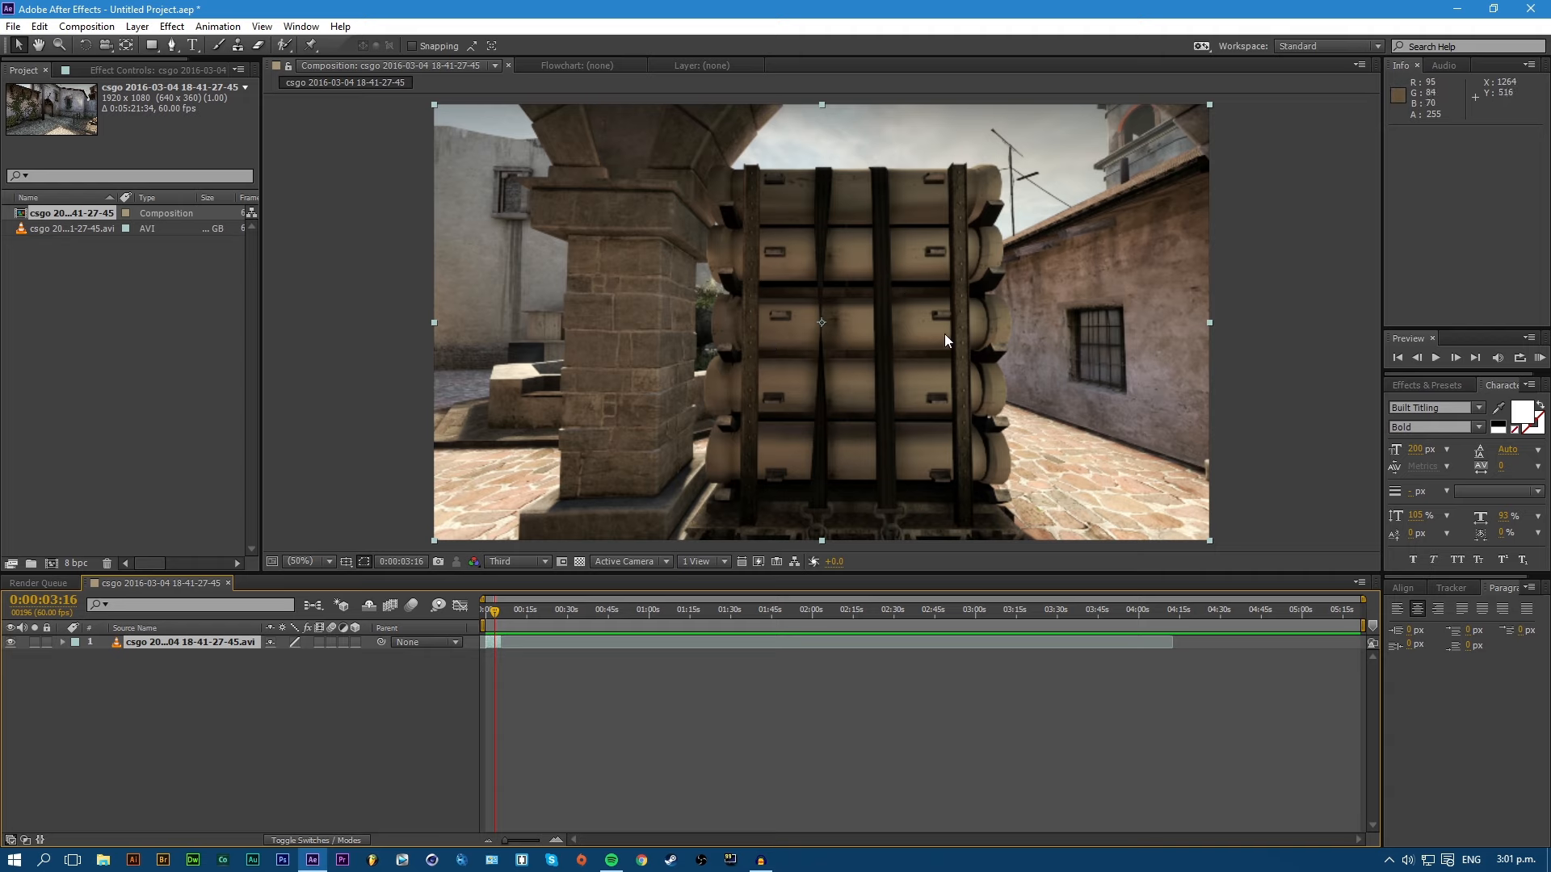
pyautogui.moveTo(501, 608); pyautogui.dragTo(494, 609)
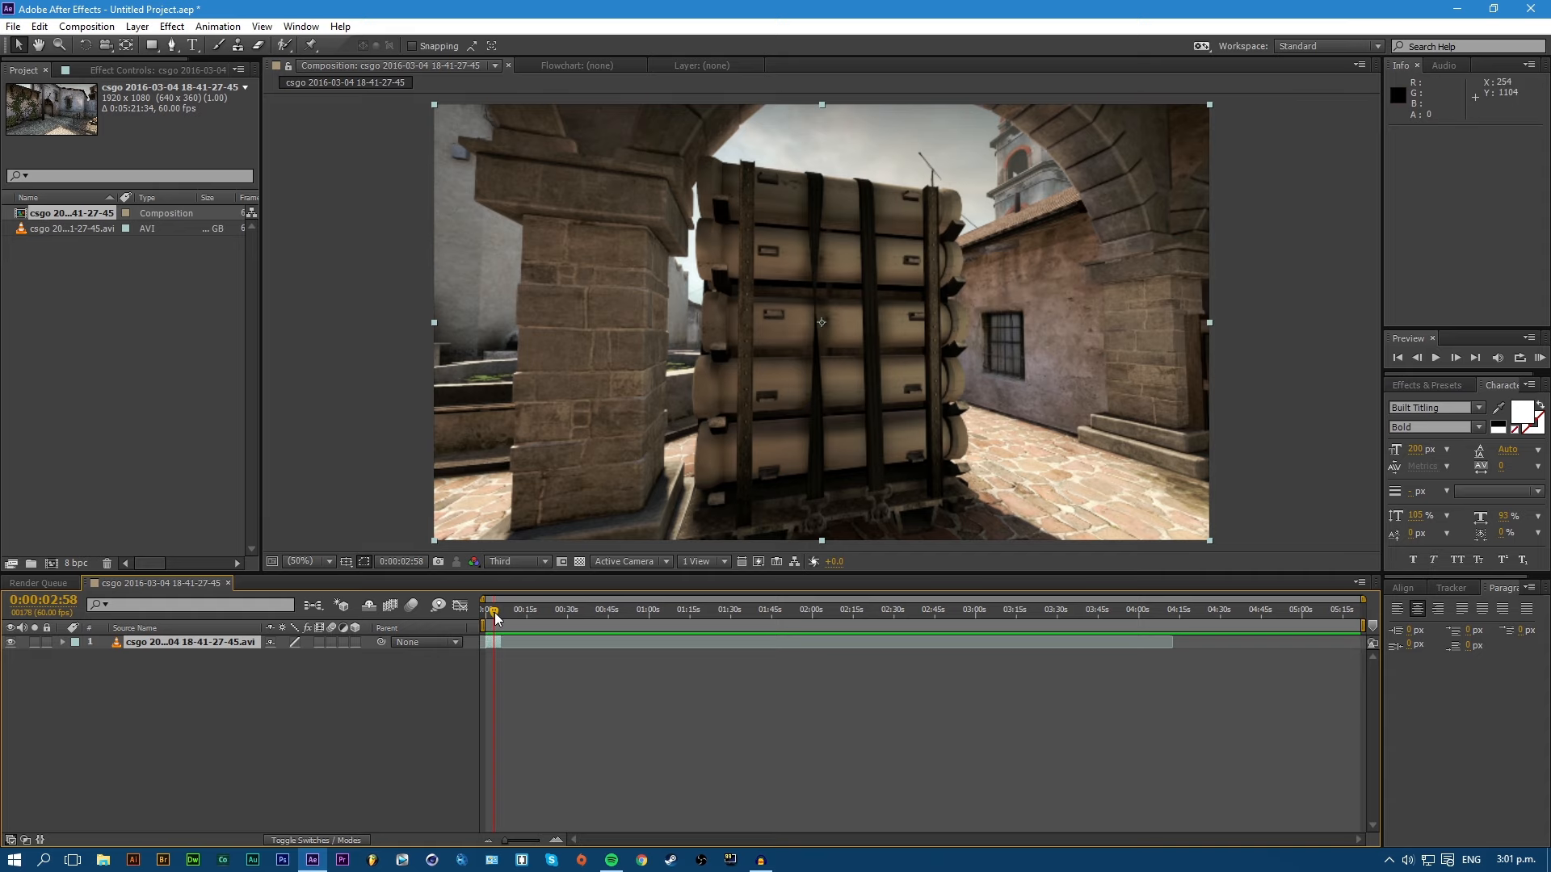
pyautogui.moveTo(494, 613); pyautogui.dragTo(496, 613)
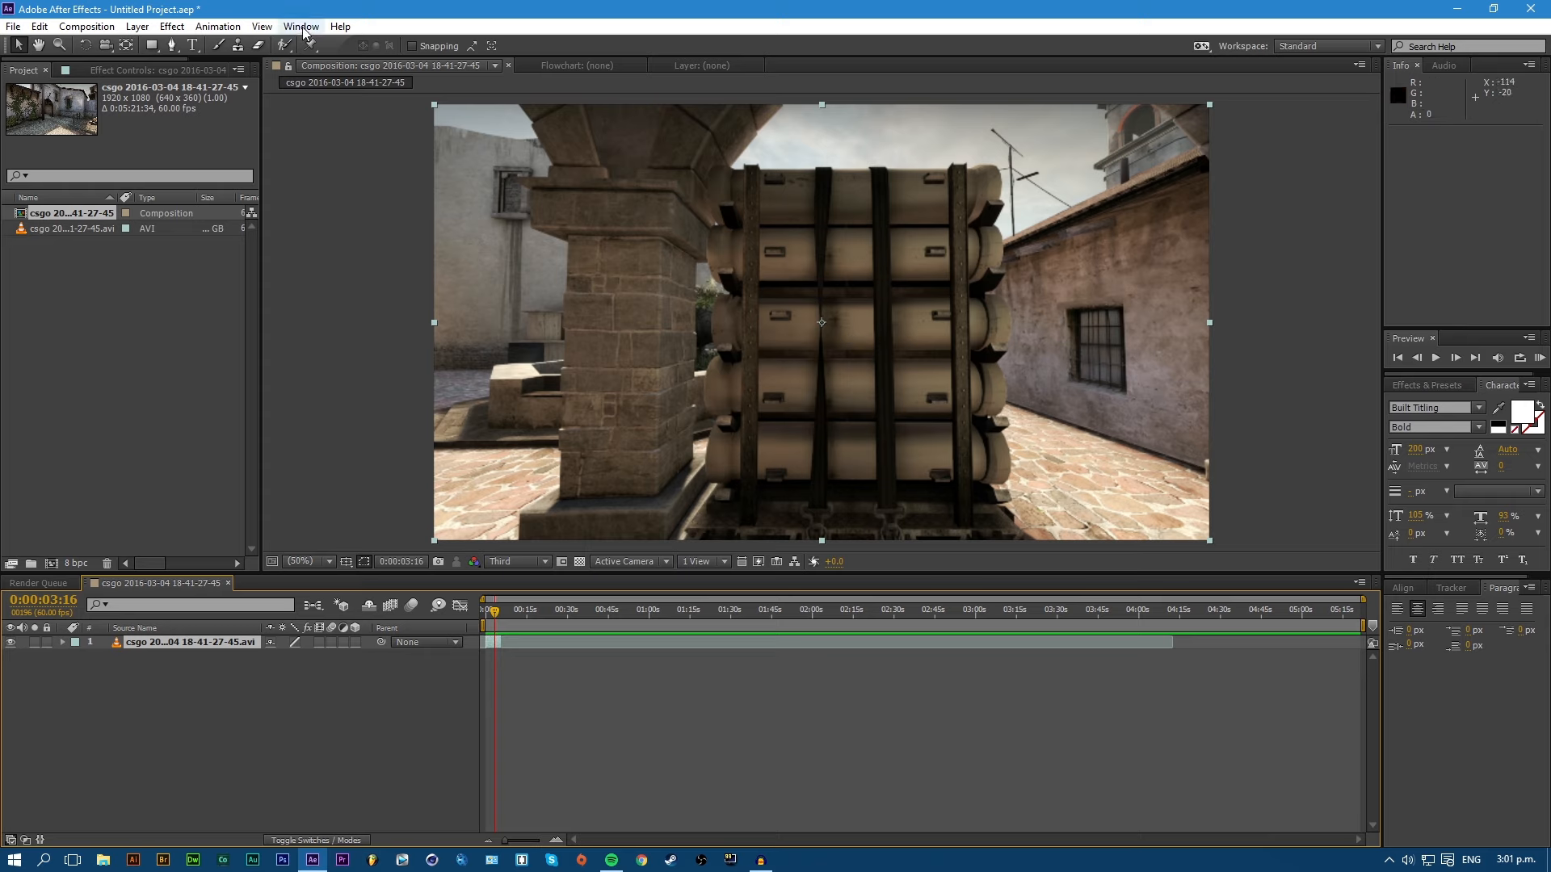
# Run camera tracking on the trimmed footage layer with the Tracker's Track Camera command.
pyautogui.click(1447, 588)
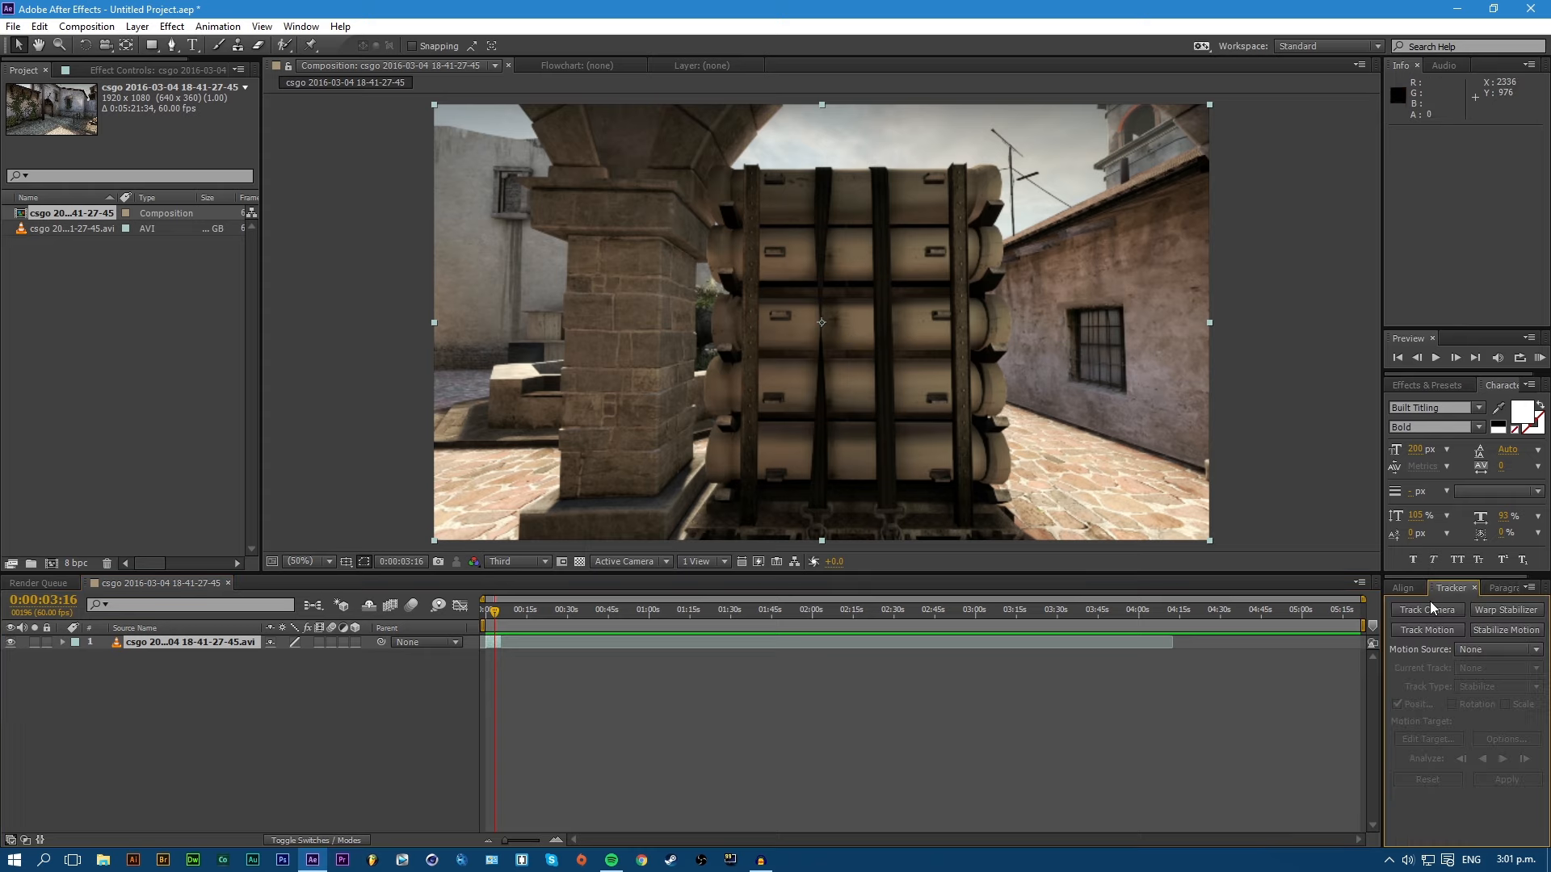
pyautogui.click(300, 28)
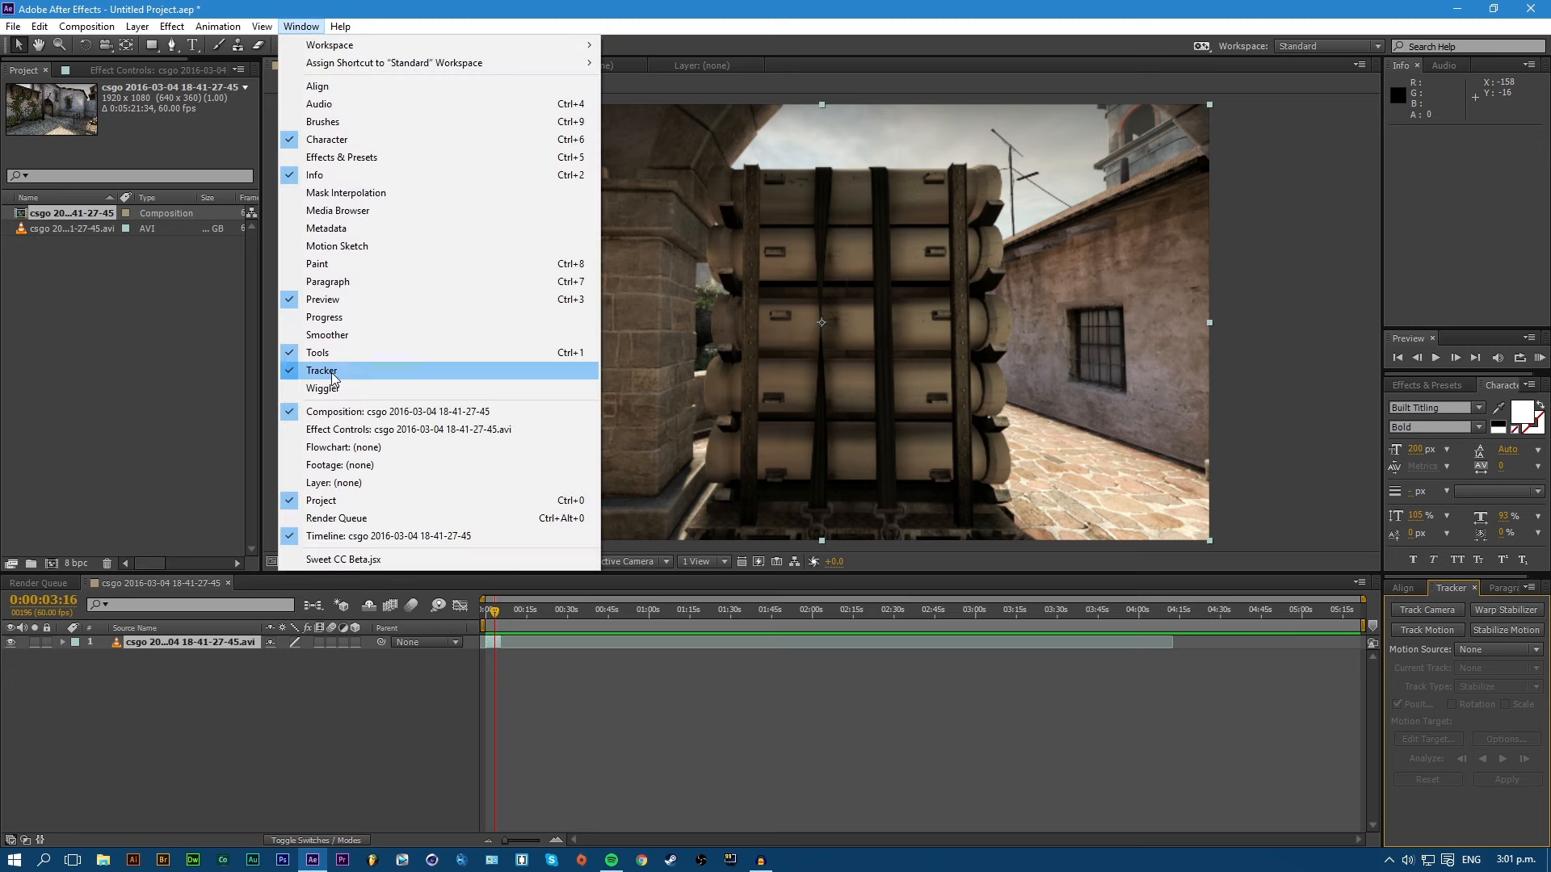
pyautogui.click(301, 27)
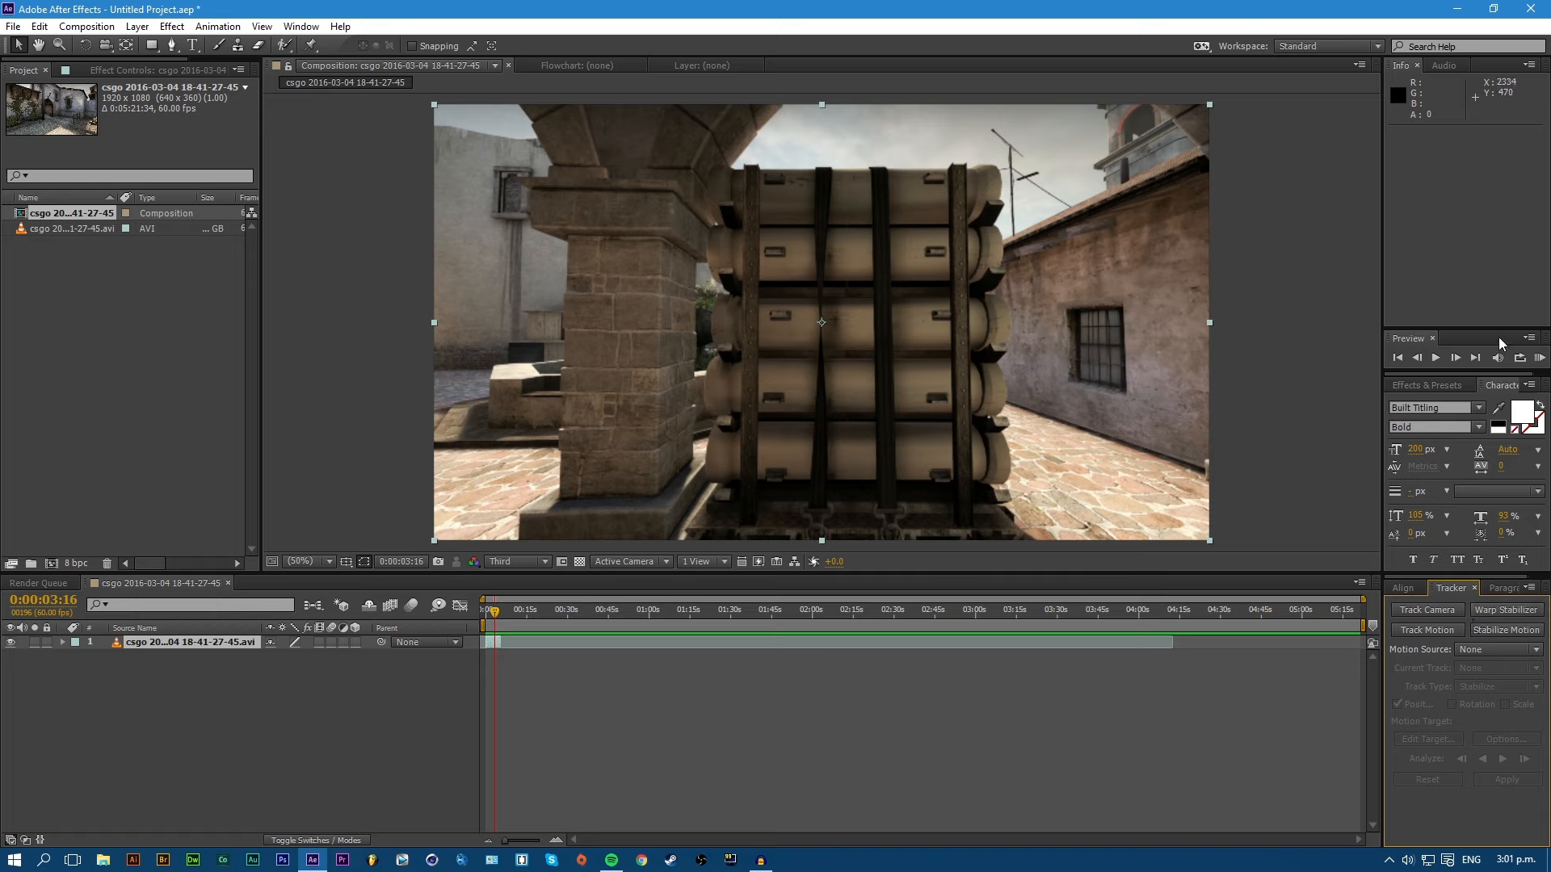
pyautogui.moveTo(1450, 592)
pyautogui.mouseDown()
pyautogui.moveTo(1409, 588)
pyautogui.moveTo(1454, 561)
pyautogui.moveTo(1453, 355)
pyautogui.moveTo(1487, 386)
pyautogui.moveTo(1452, 589)
pyautogui.mouseUp()
pyautogui.click(220, 644)
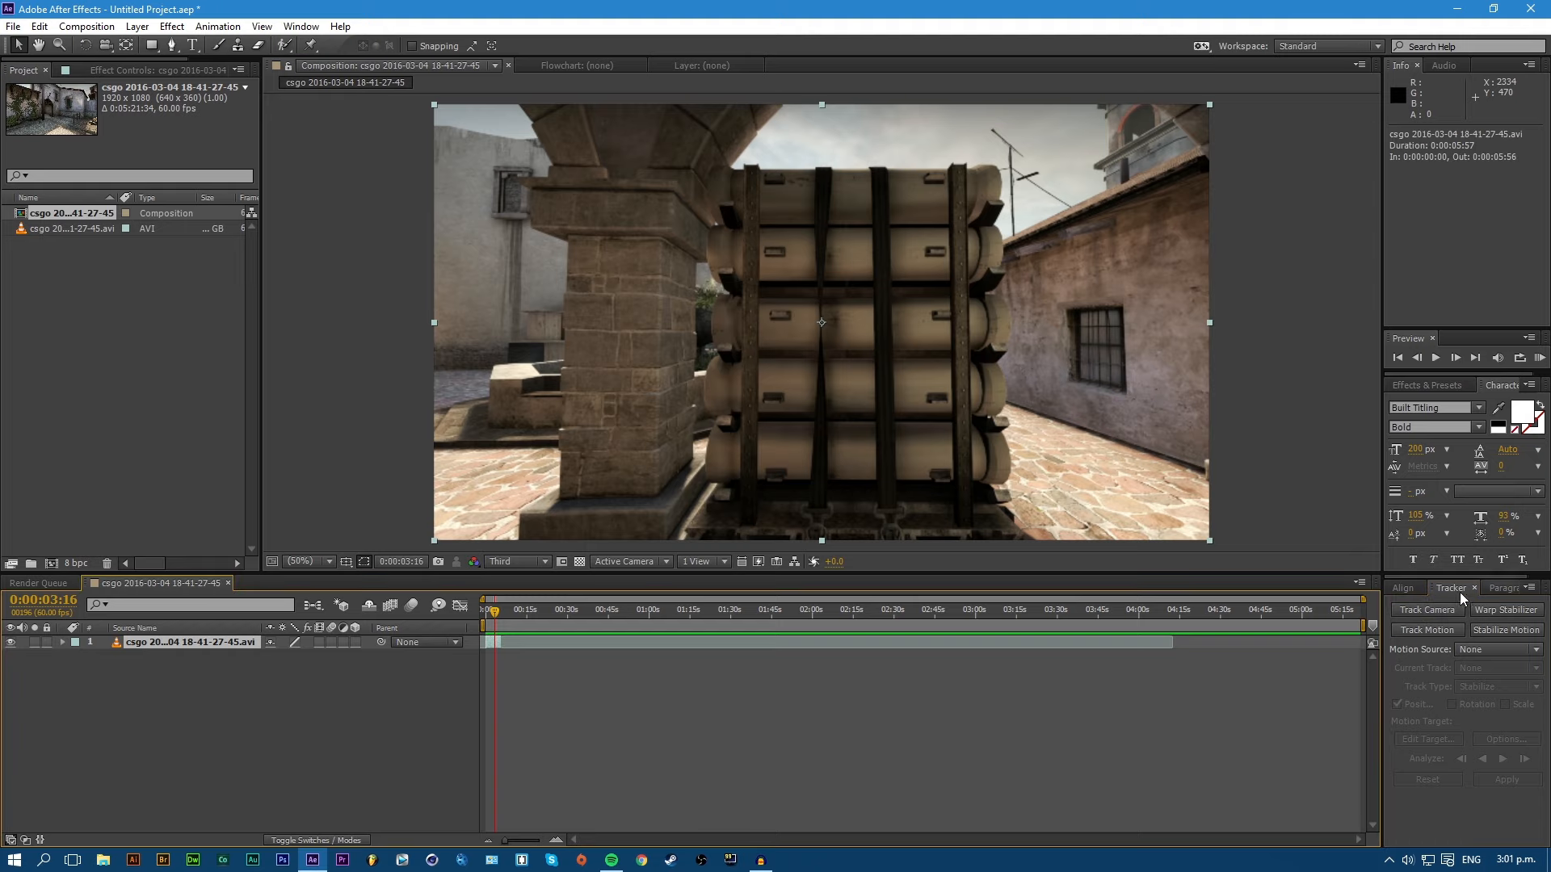
pyautogui.click(1424, 608)
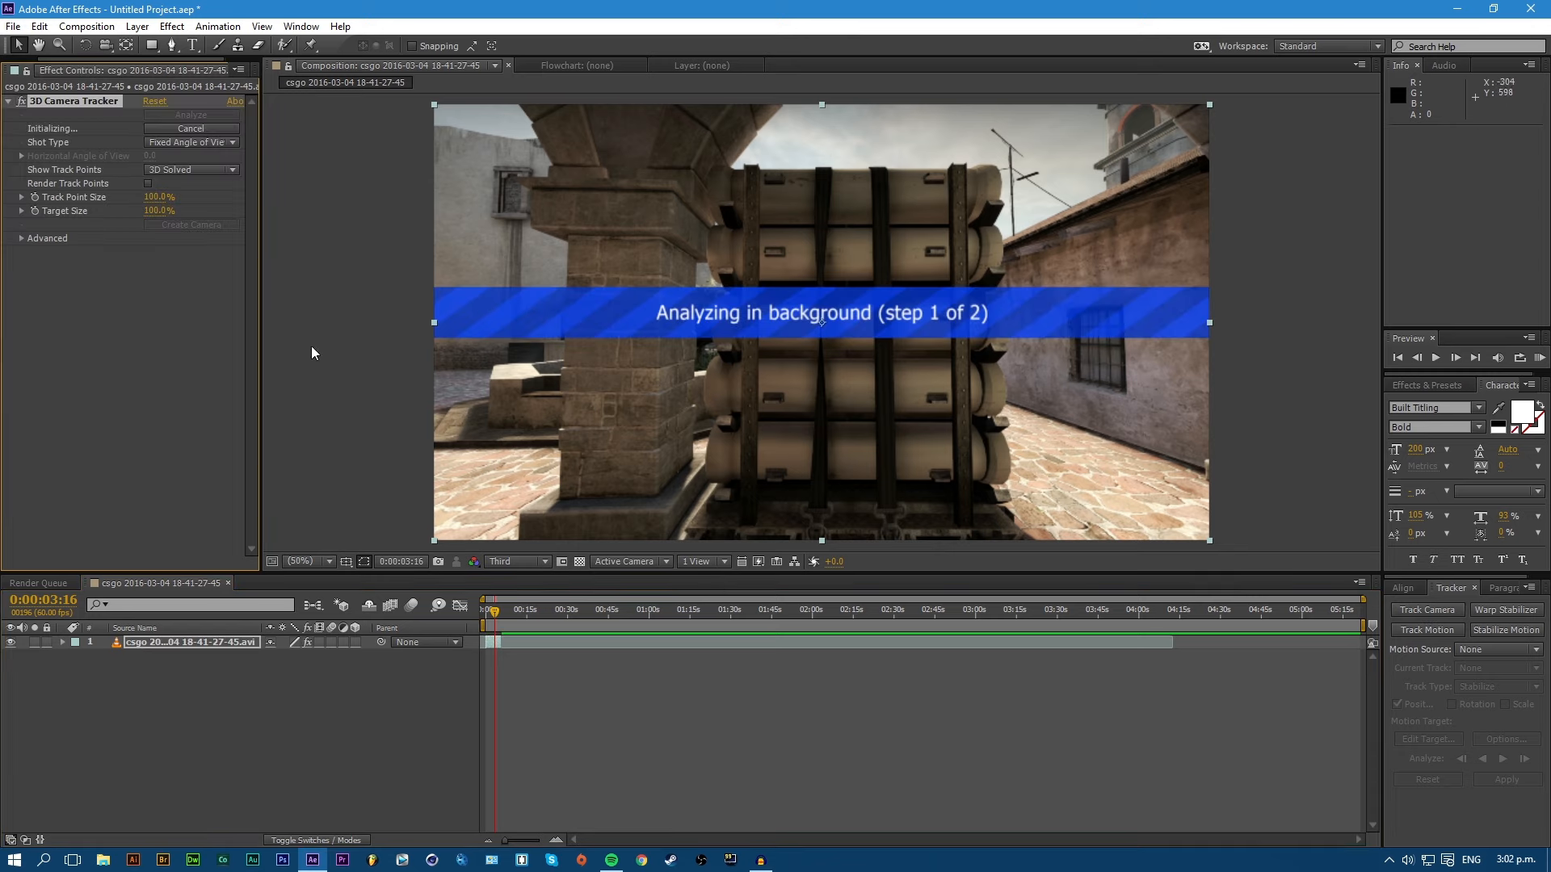
pyautogui.click(282, 705)
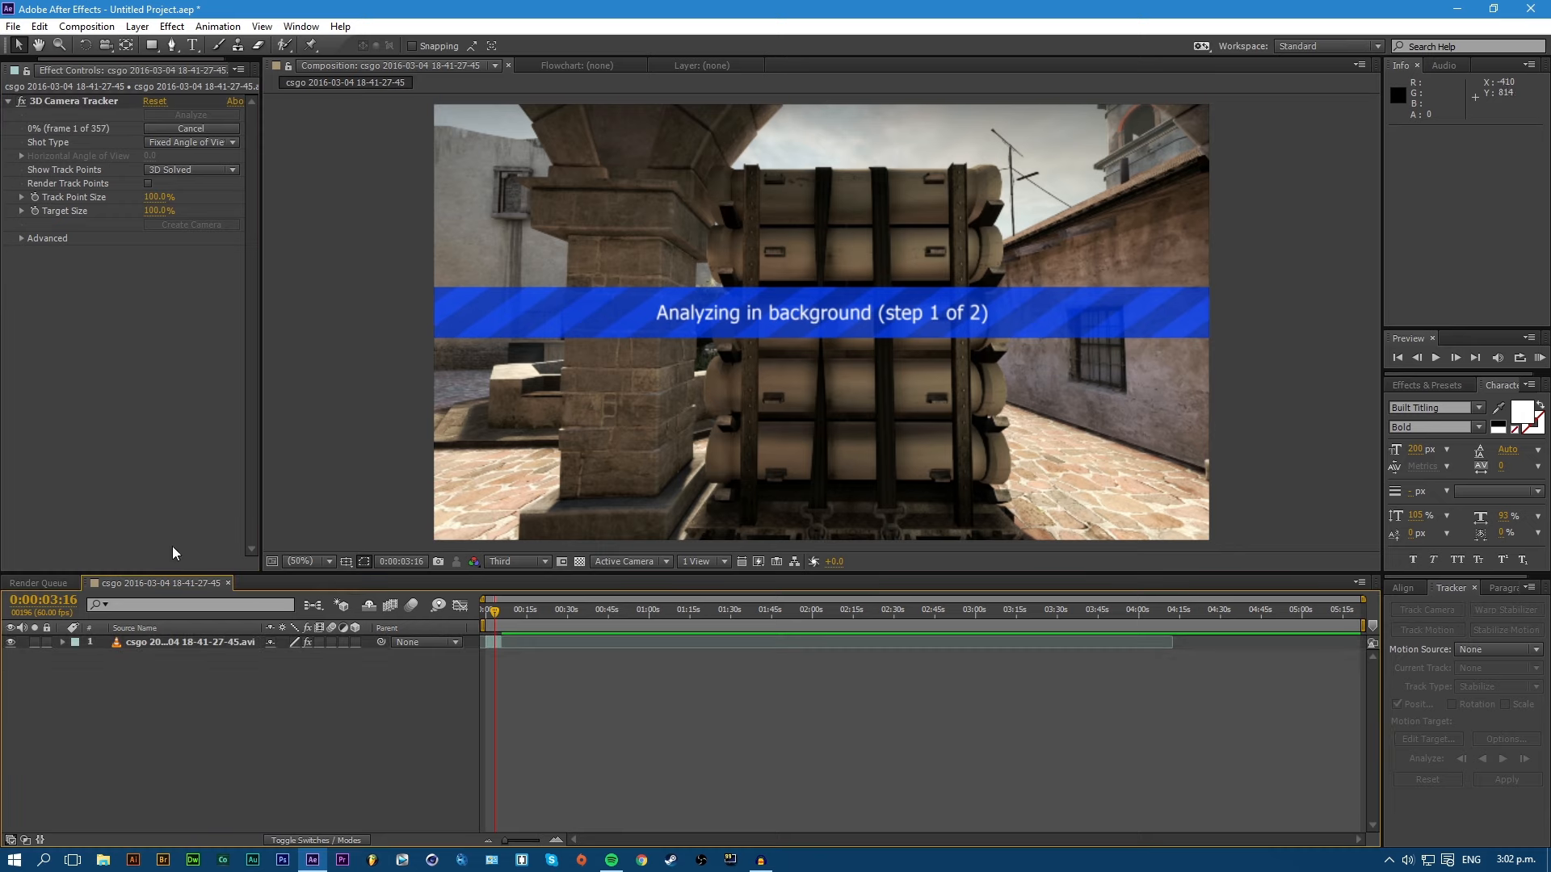
pyautogui.rightClick(201, 686)
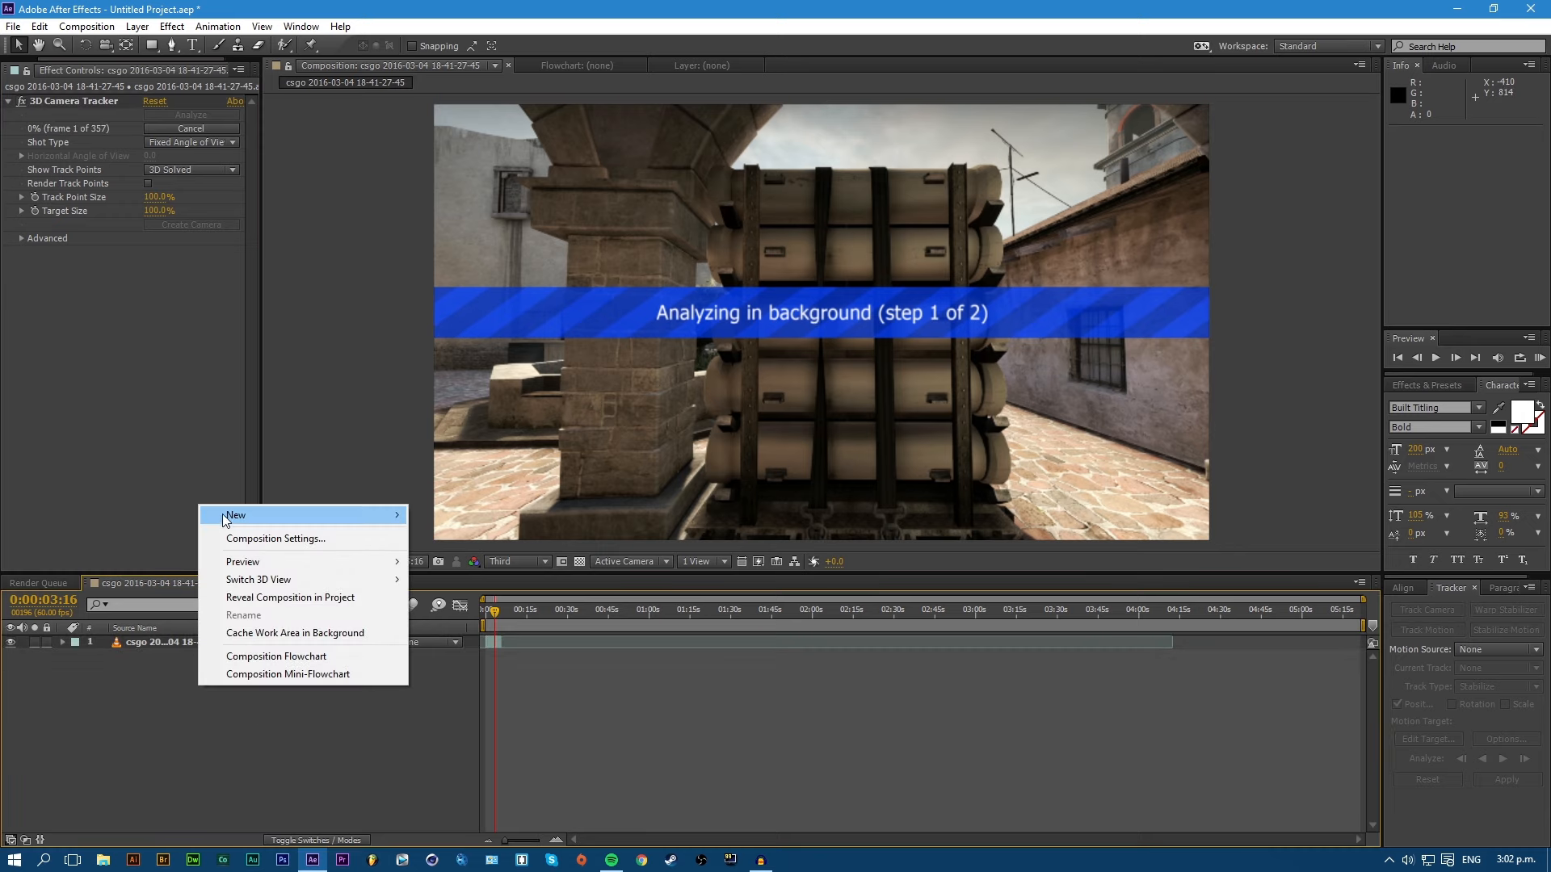
pyautogui.moveTo(236, 514)
pyautogui.click(234, 771)
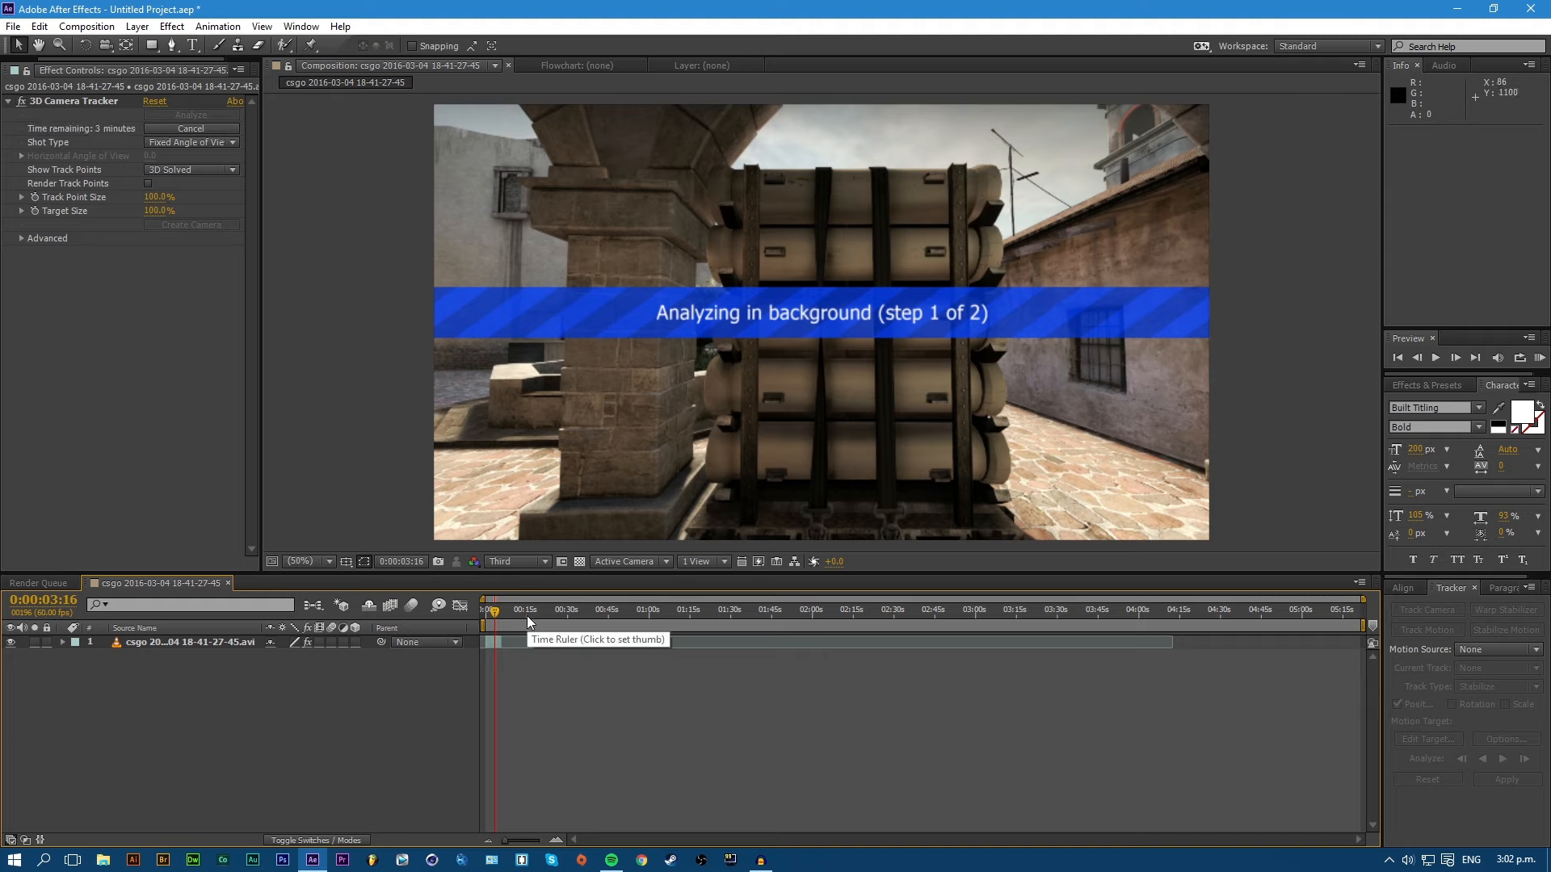
pyautogui.moveTo(525, 616); pyautogui.dragTo(494, 614)
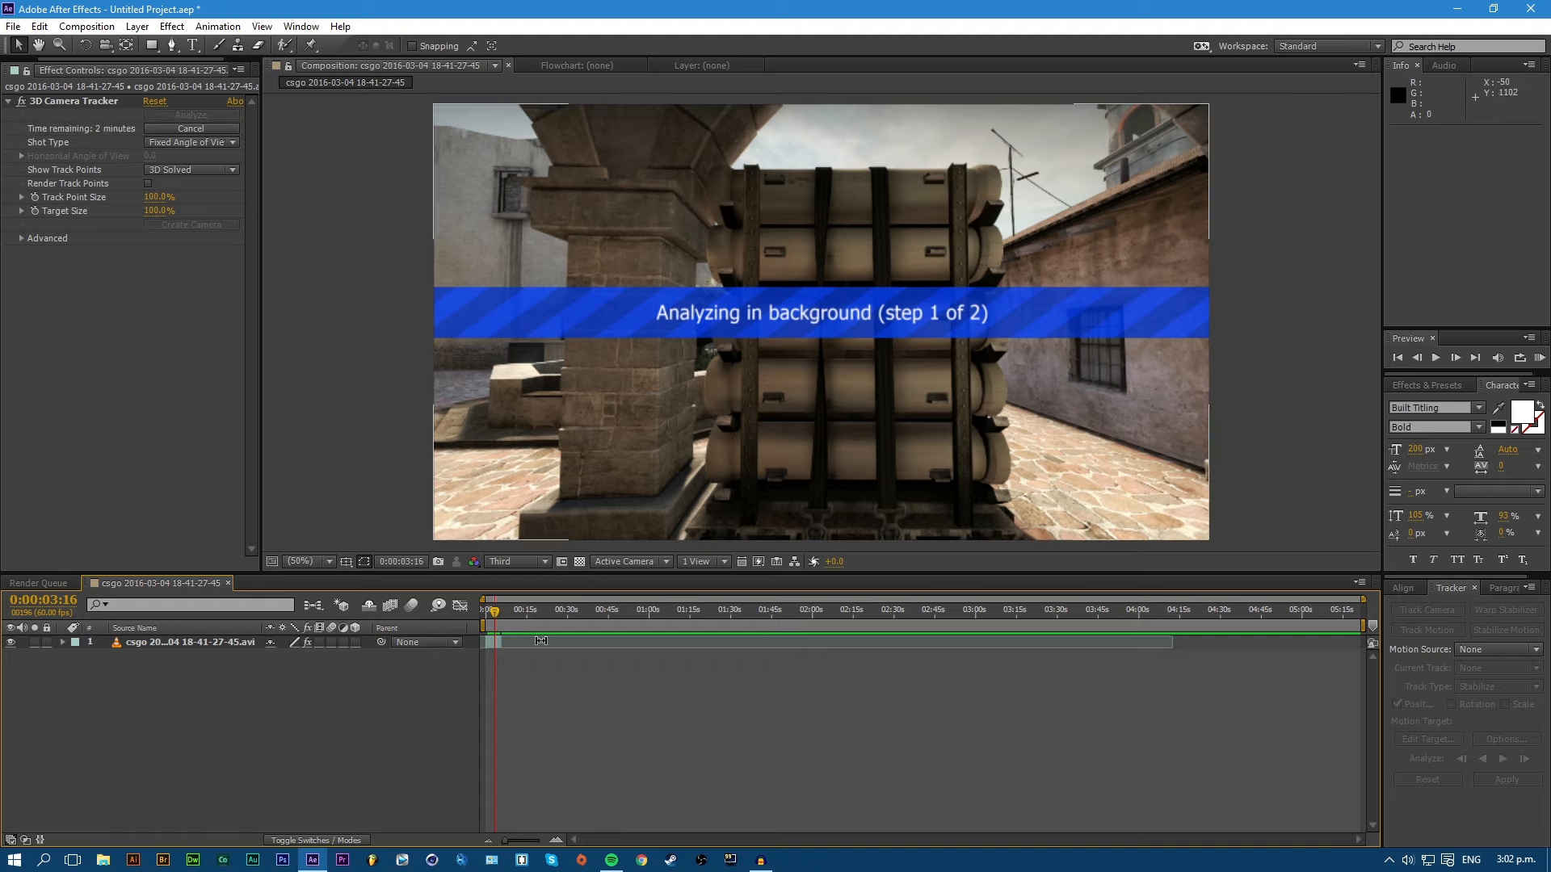
pyautogui.click(567, 614)
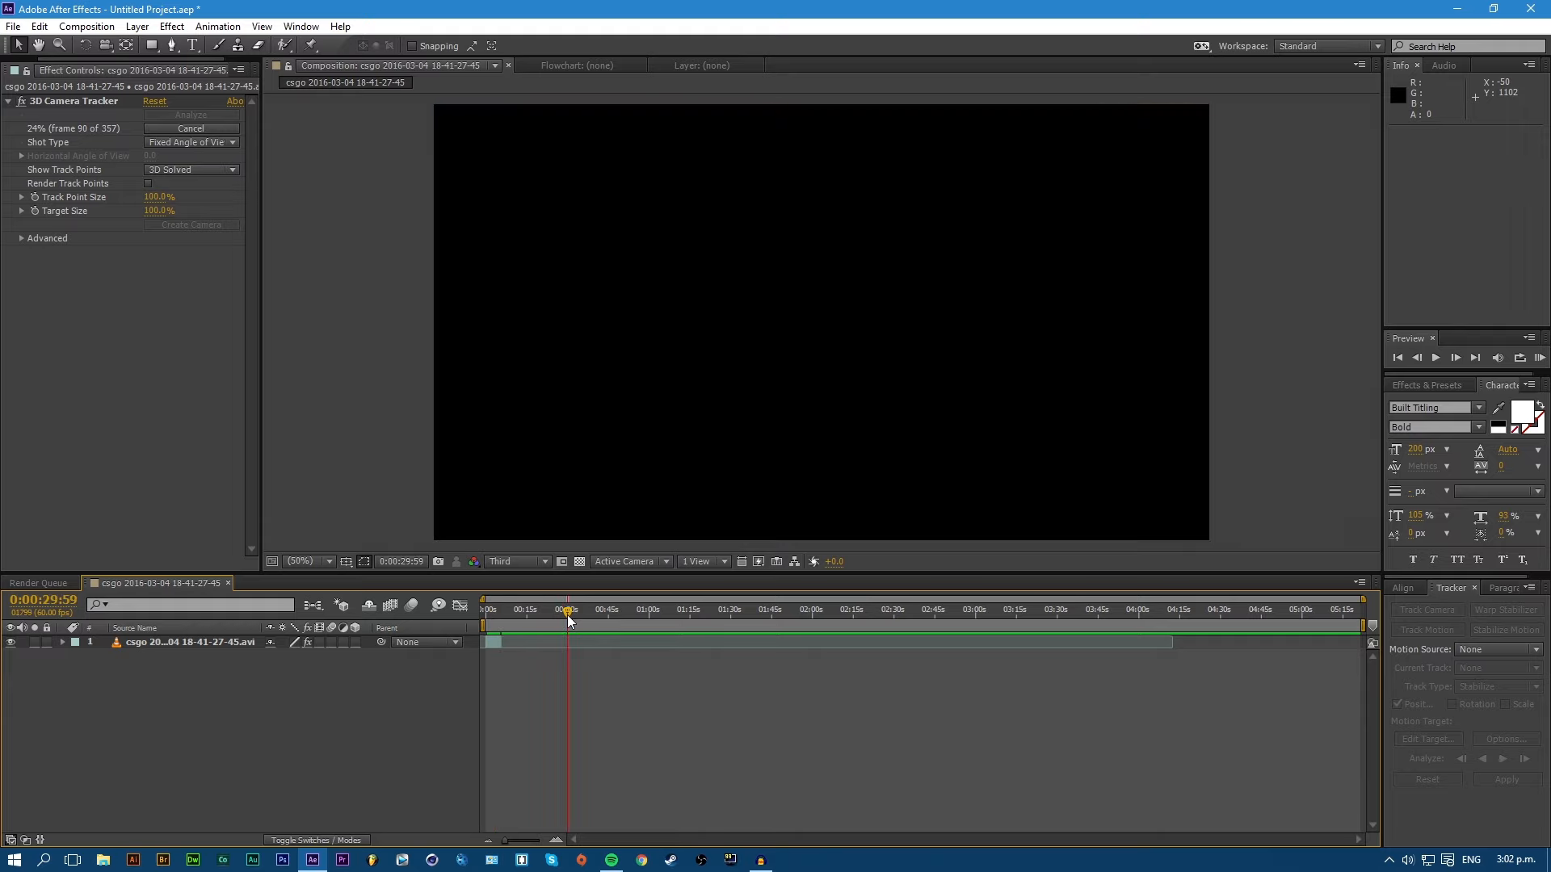
pyautogui.moveTo(567, 616); pyautogui.dragTo(568, 616)
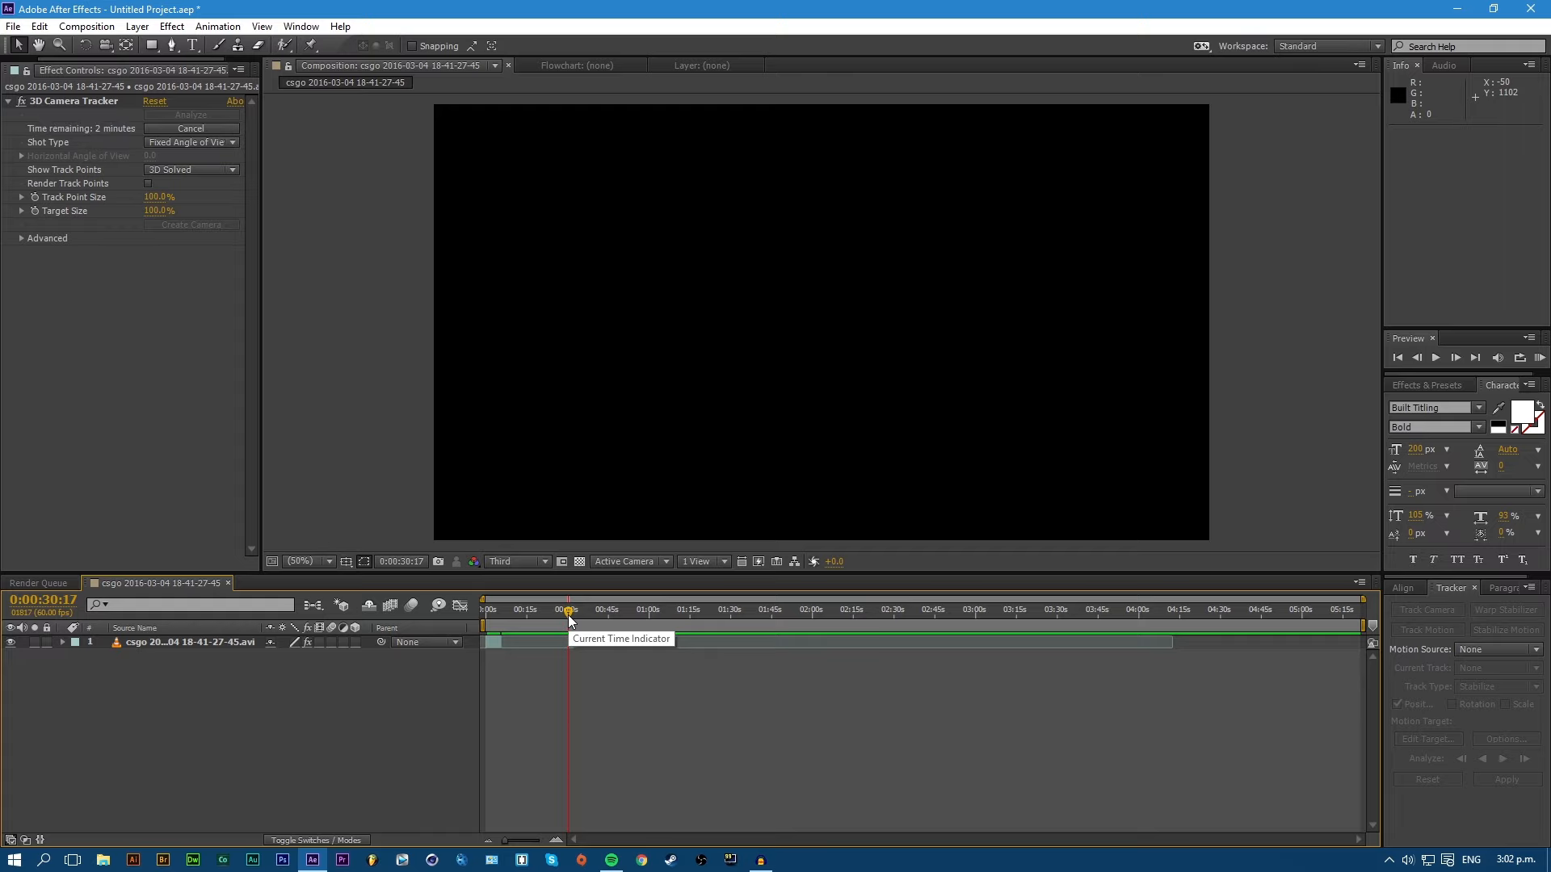
pyautogui.moveTo(569, 614); pyautogui.dragTo(496, 613)
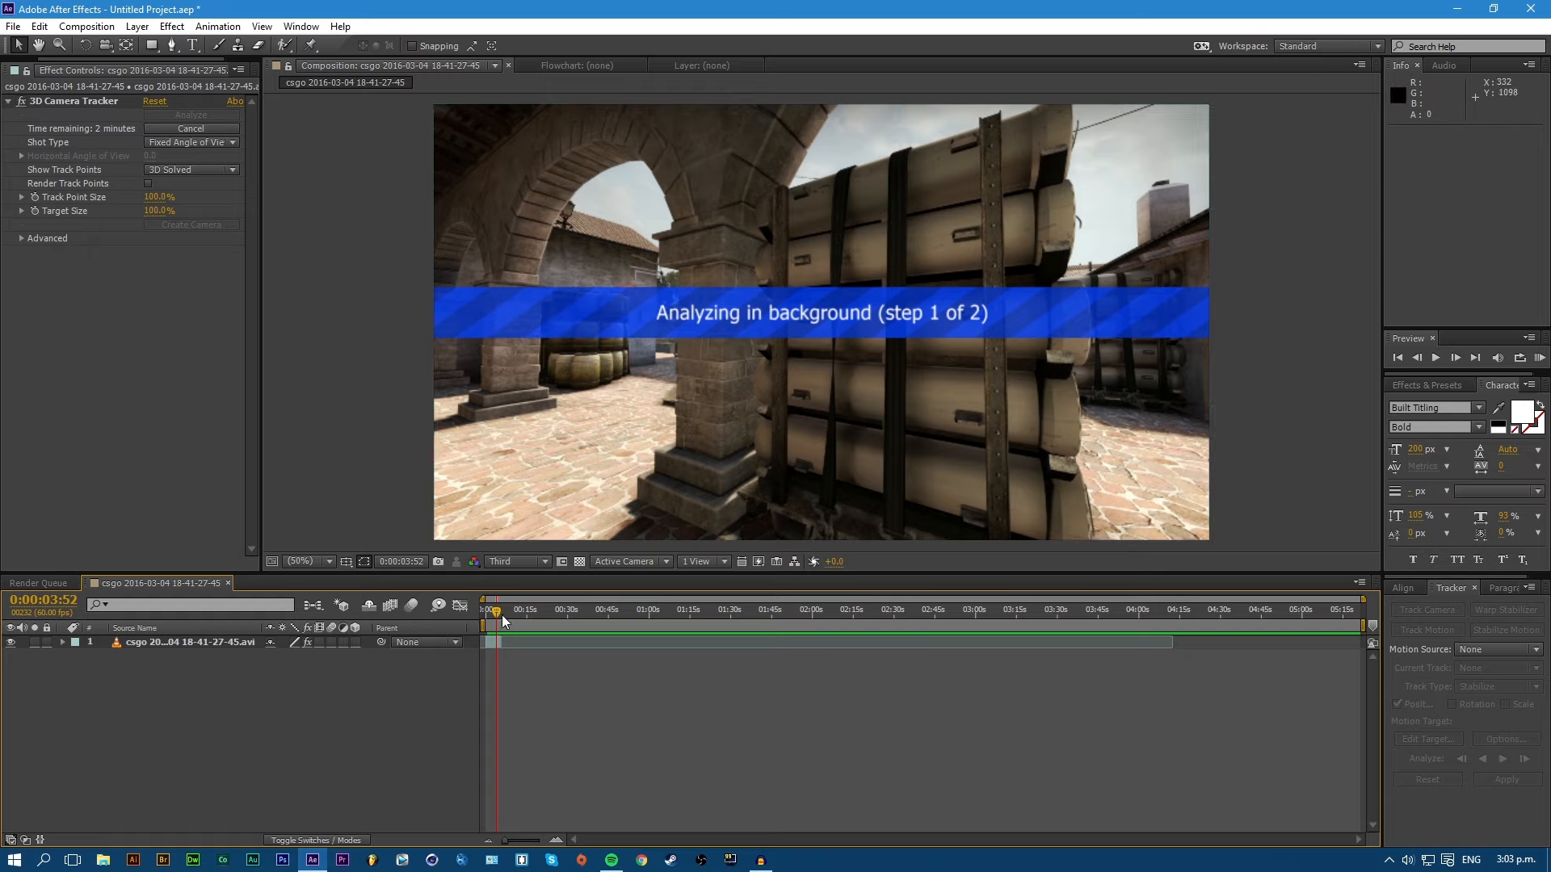
pyautogui.moveTo(495, 608); pyautogui.dragTo(567, 613)
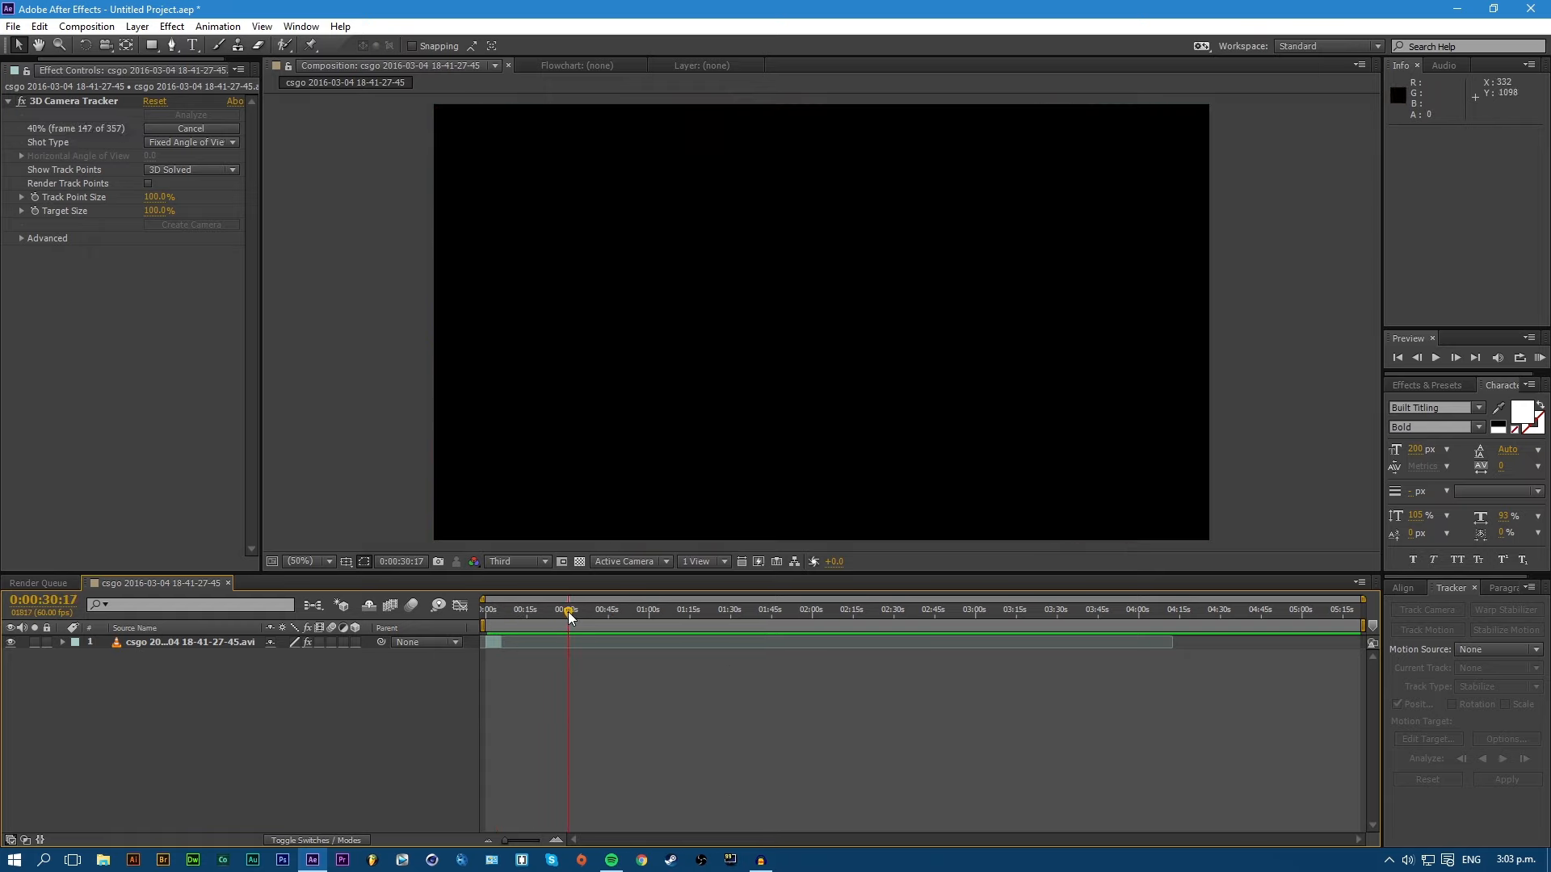
pyautogui.moveTo(568, 617); pyautogui.dragTo(495, 608)
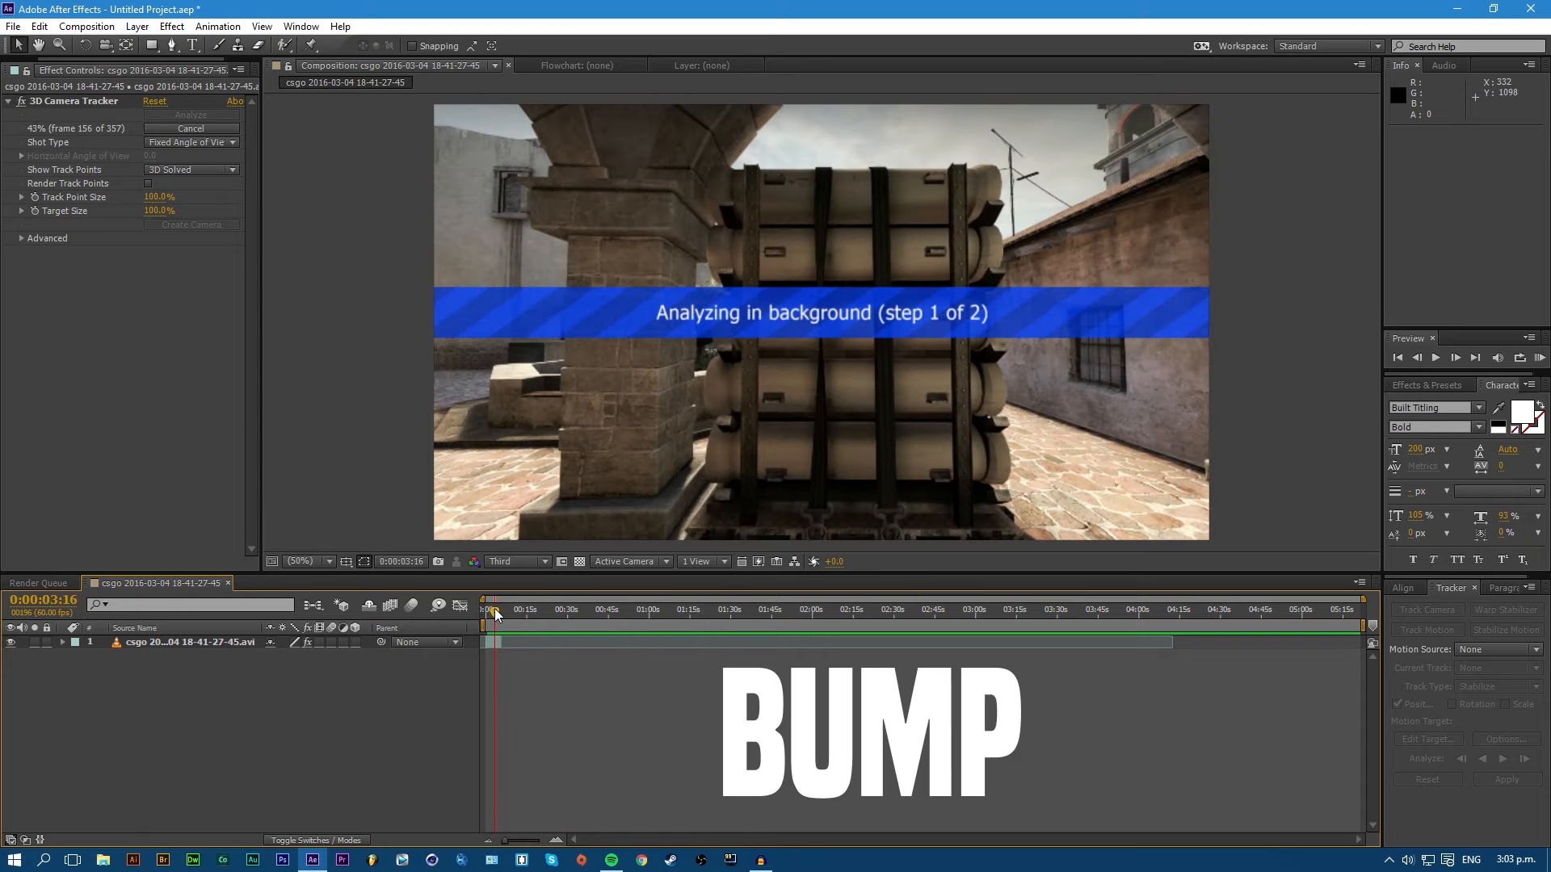
pyautogui.click(567, 614)
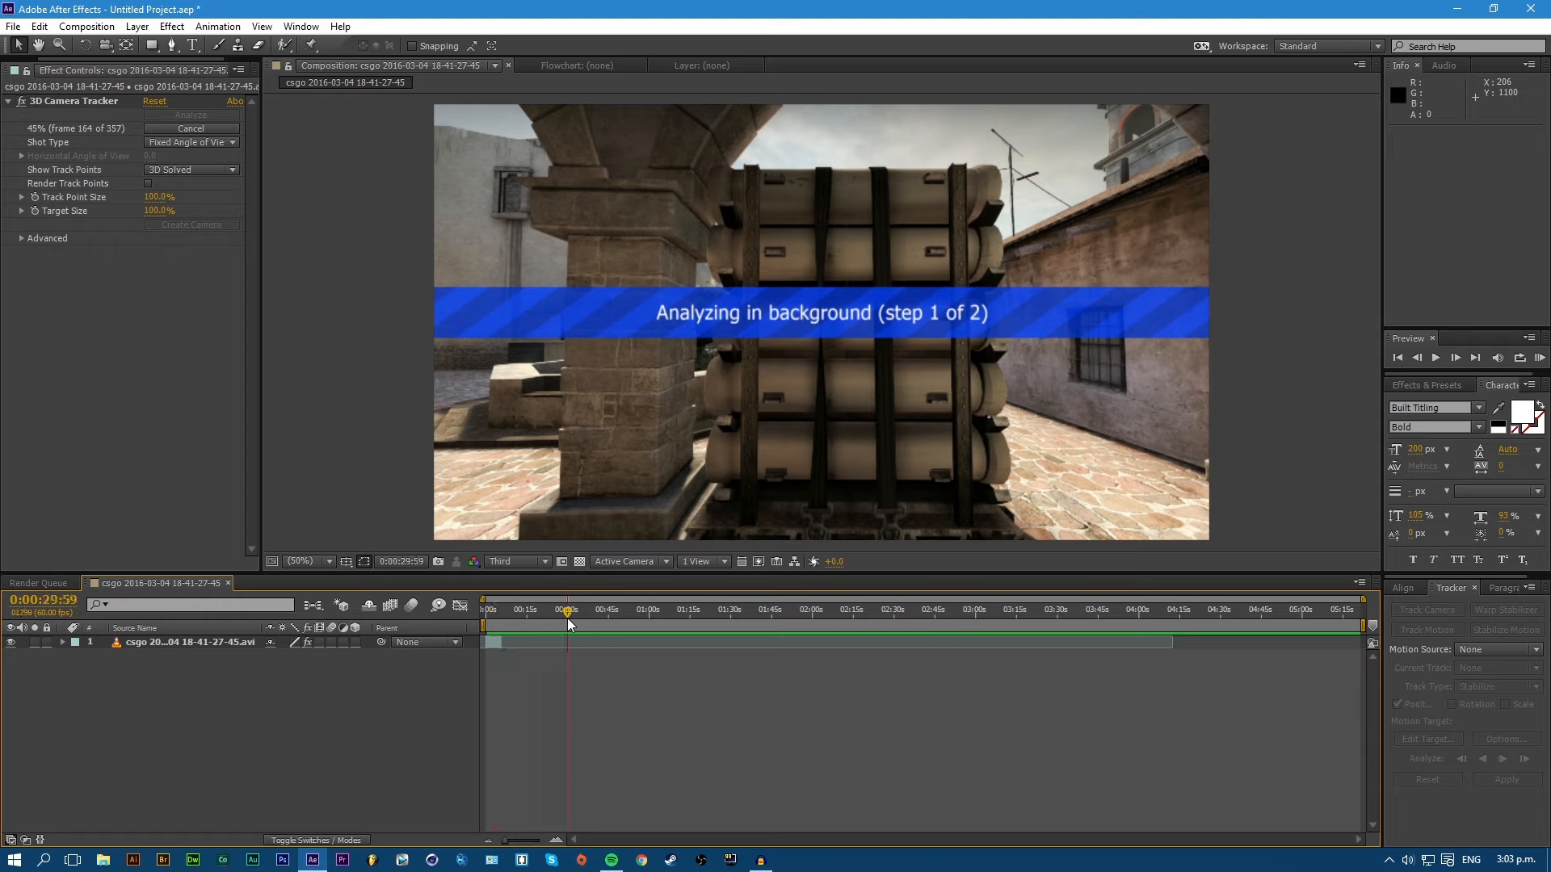
pyautogui.moveTo(567, 617); pyautogui.dragTo(494, 619)
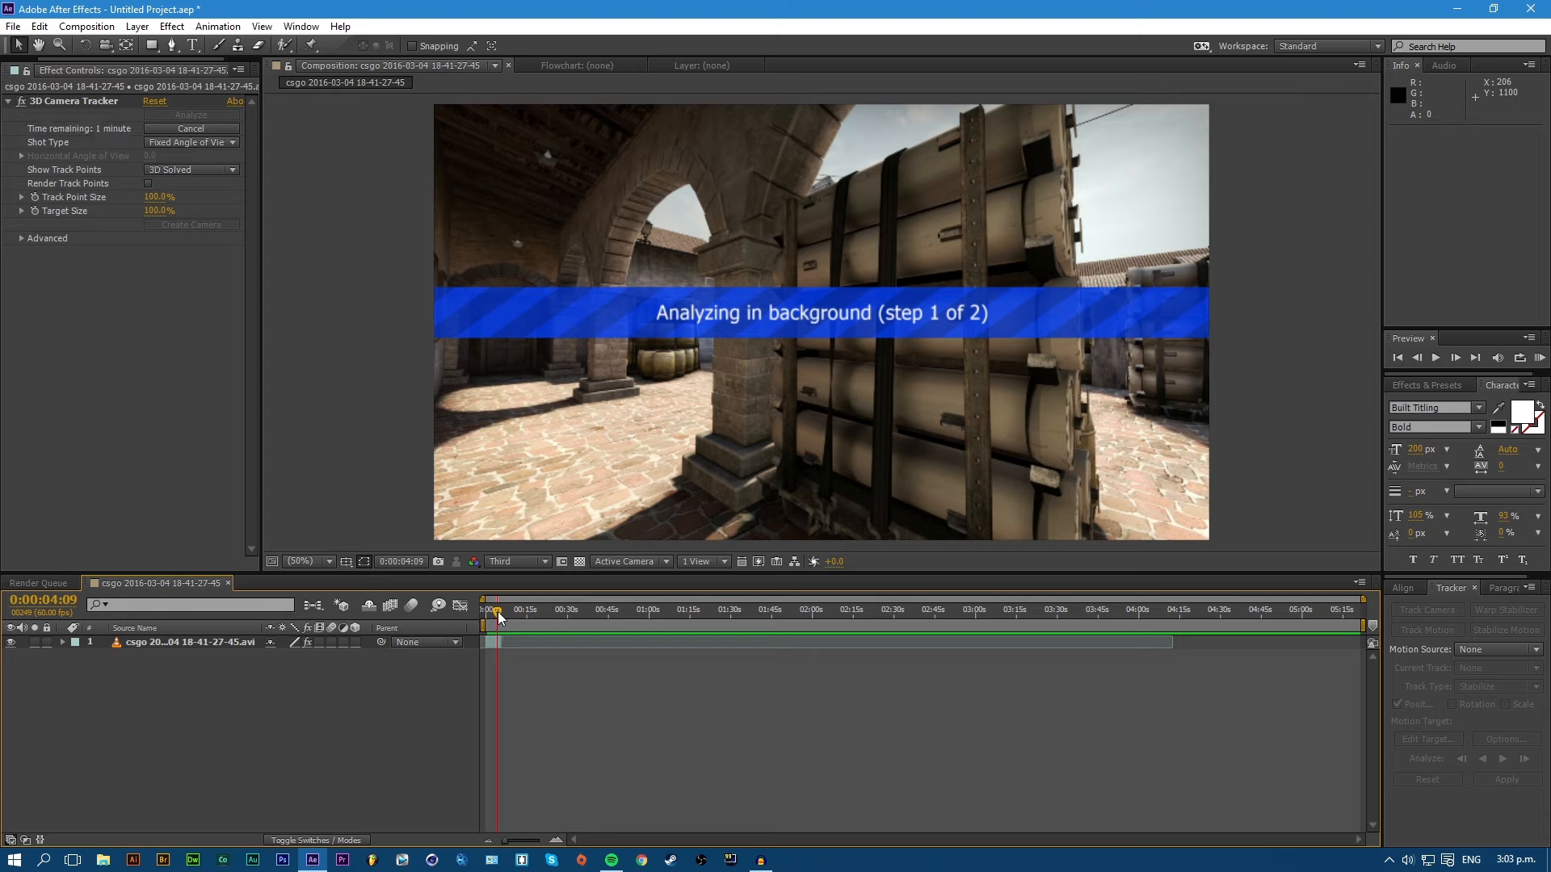
pyautogui.moveTo(492, 611); pyautogui.dragTo(491, 609)
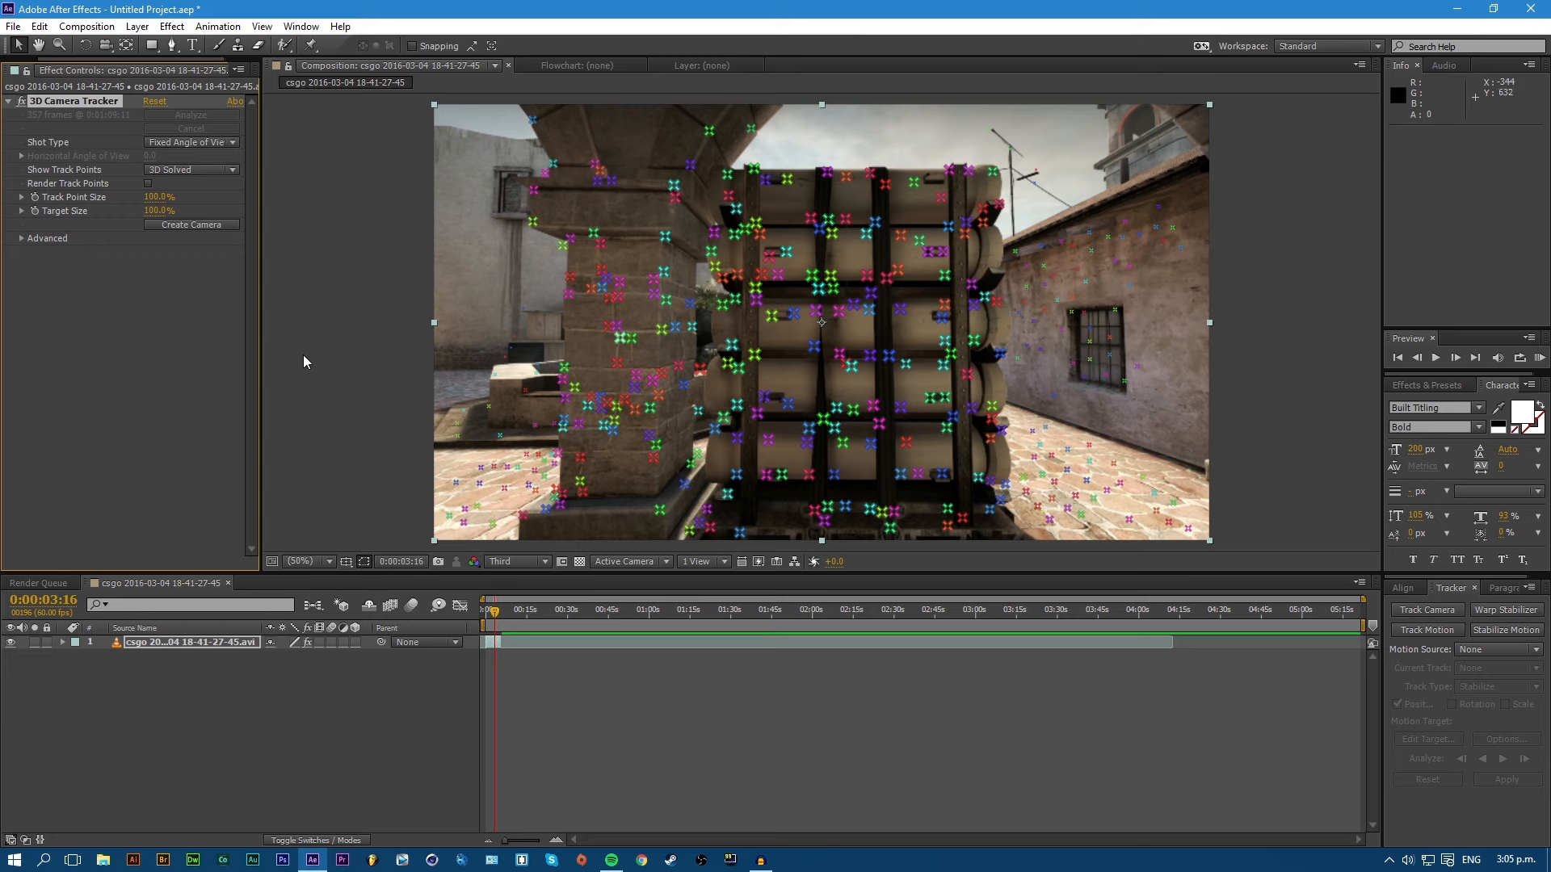
# Reselect the footage layer's 3D Camera Tracker effect to display its solved track points over the footage.
pyautogui.click(157, 257)
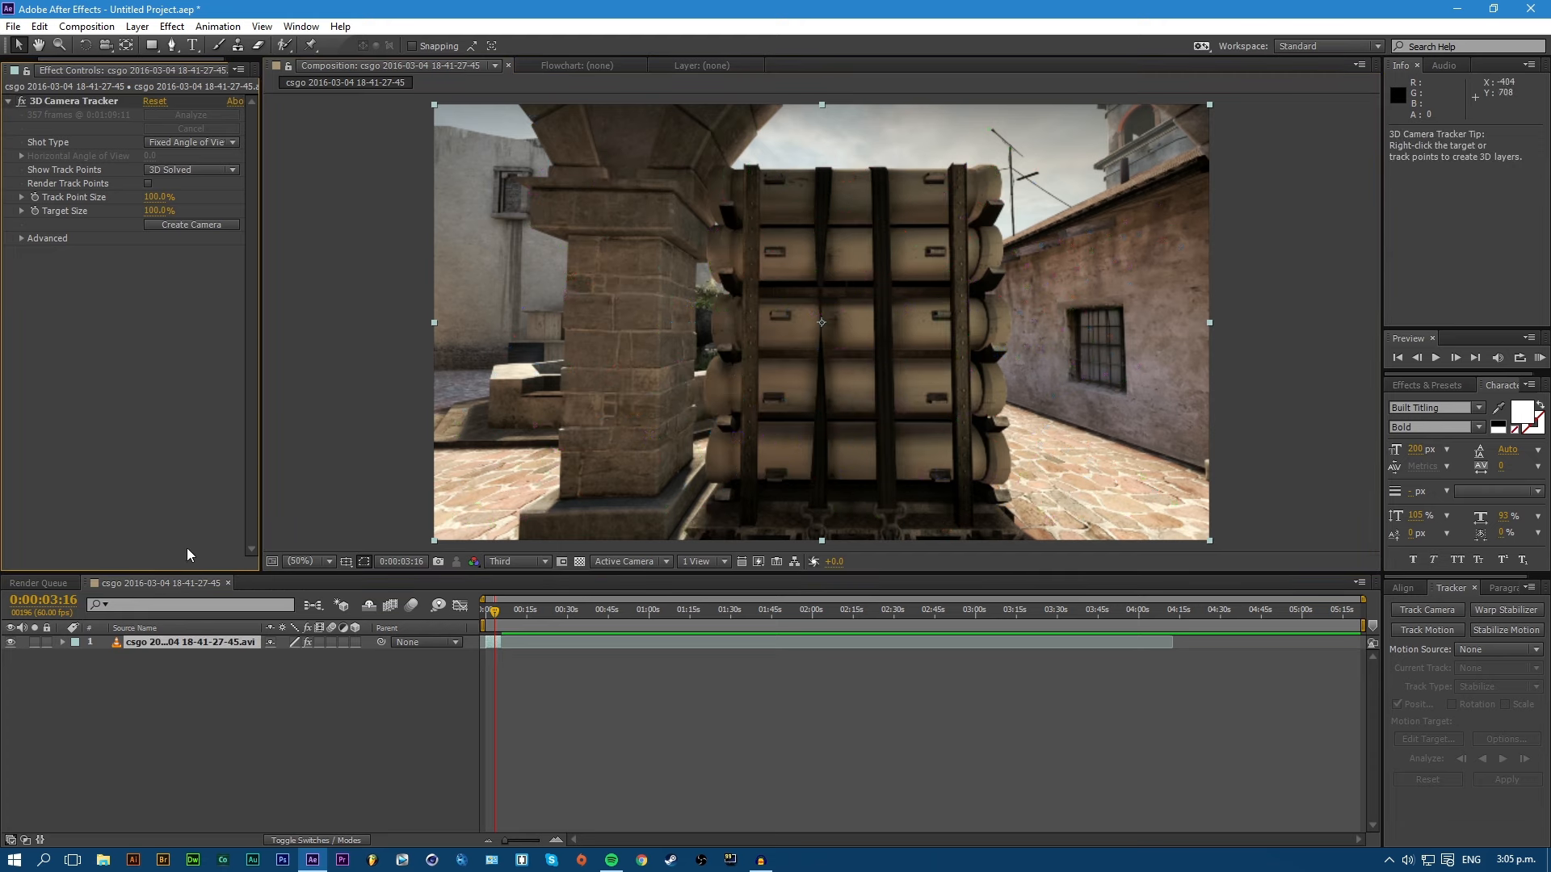
pyautogui.click(186, 685)
pyautogui.click(169, 643)
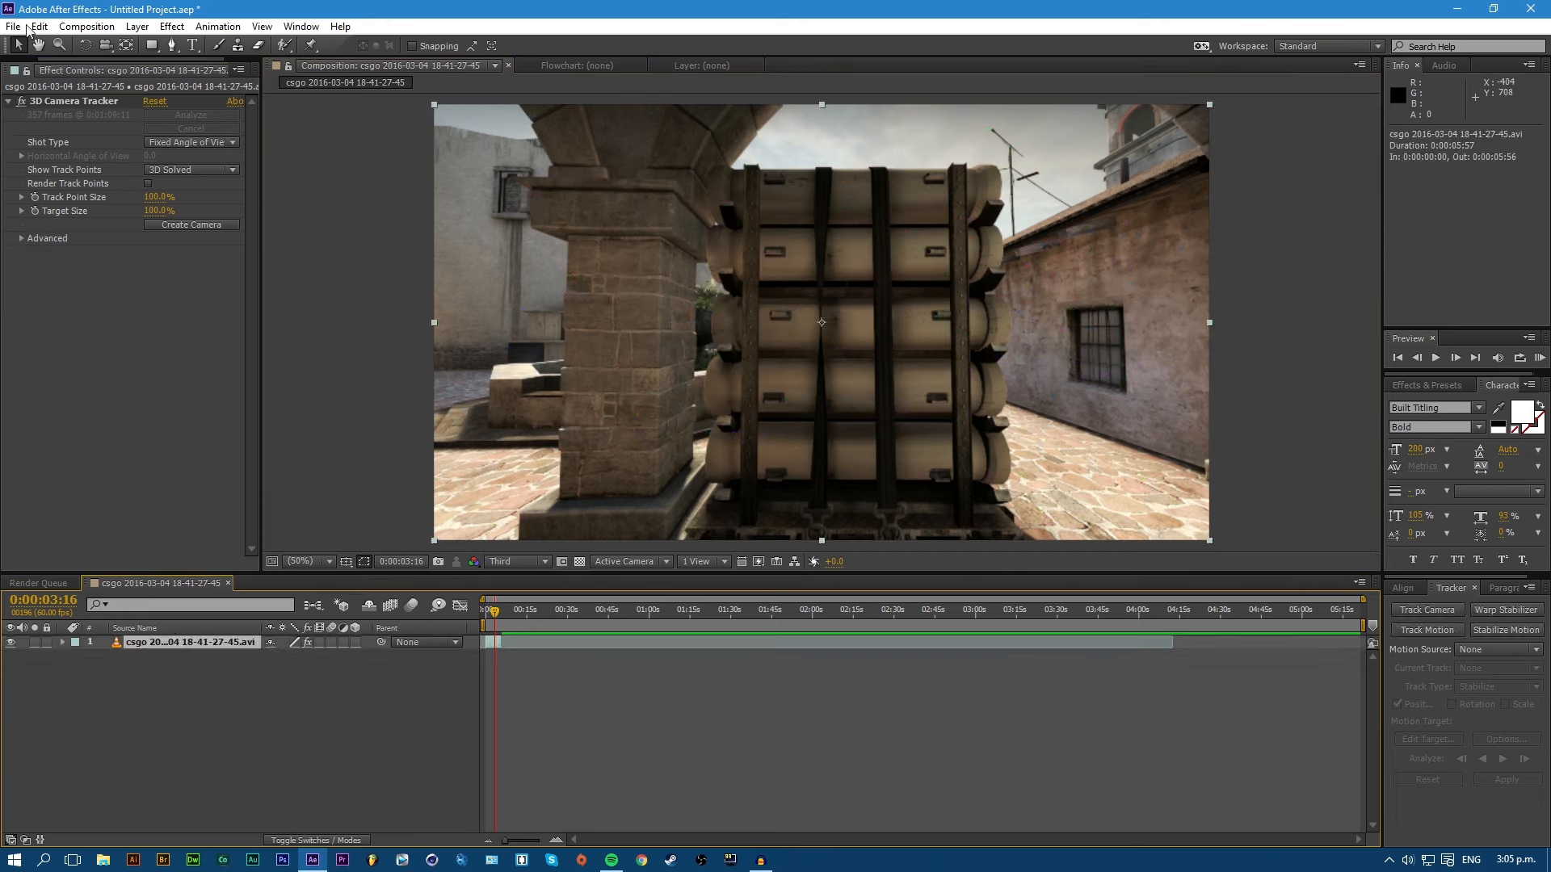
pyautogui.click(70, 101)
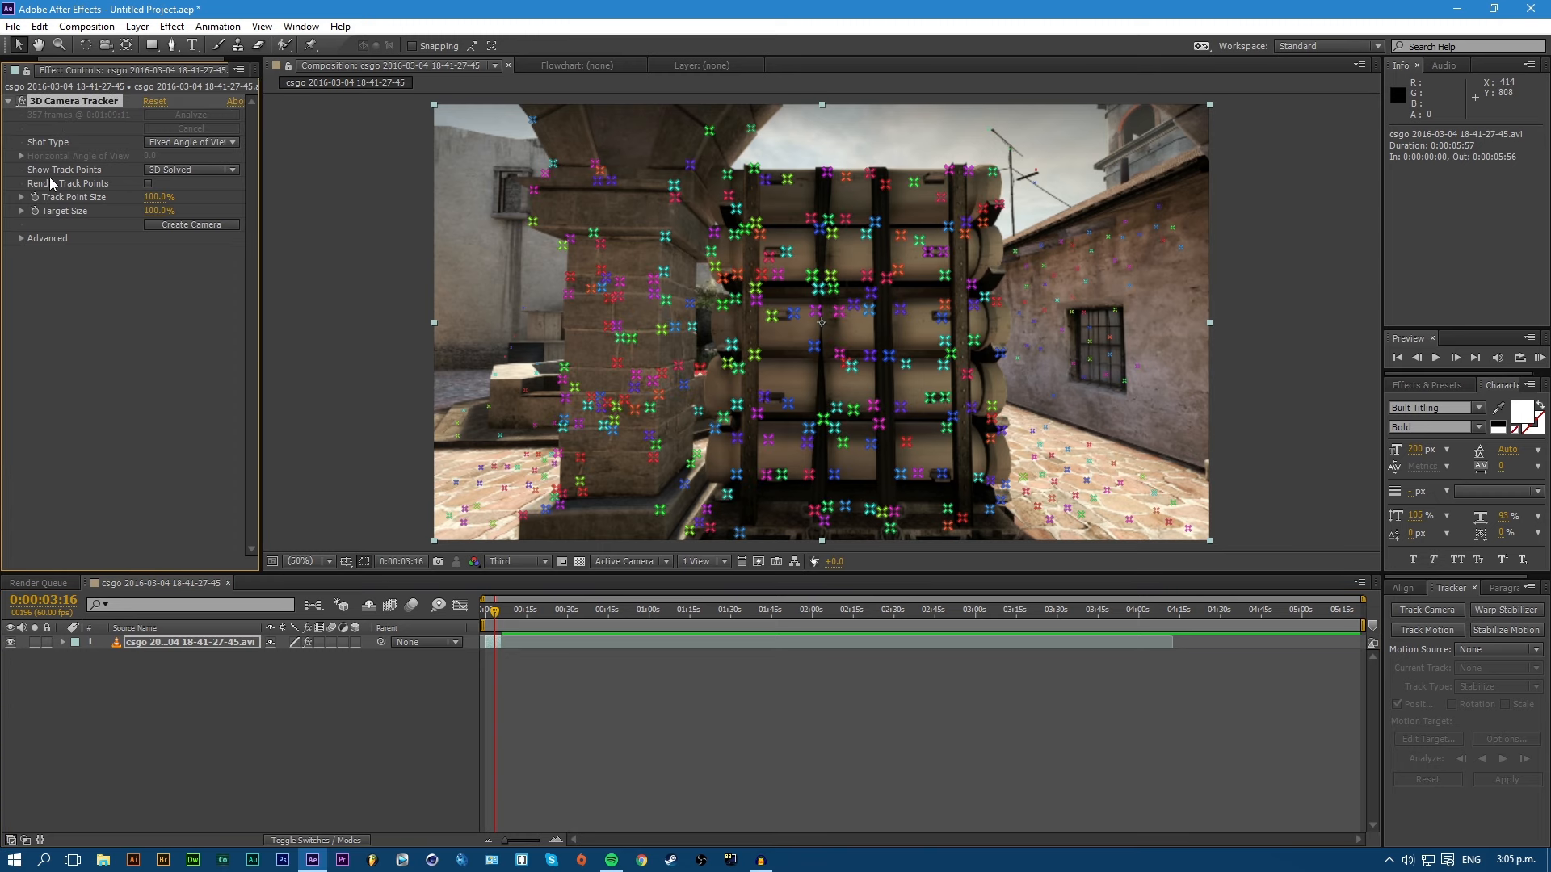
# Reselect the 3D Camera Tracker effect and scrub the clip to examine its track points, returning to 0:00:03:16.
pyautogui.click(50, 160)
pyautogui.click(45, 99)
pyautogui.moveTo(495, 618); pyautogui.dragTo(499, 616)
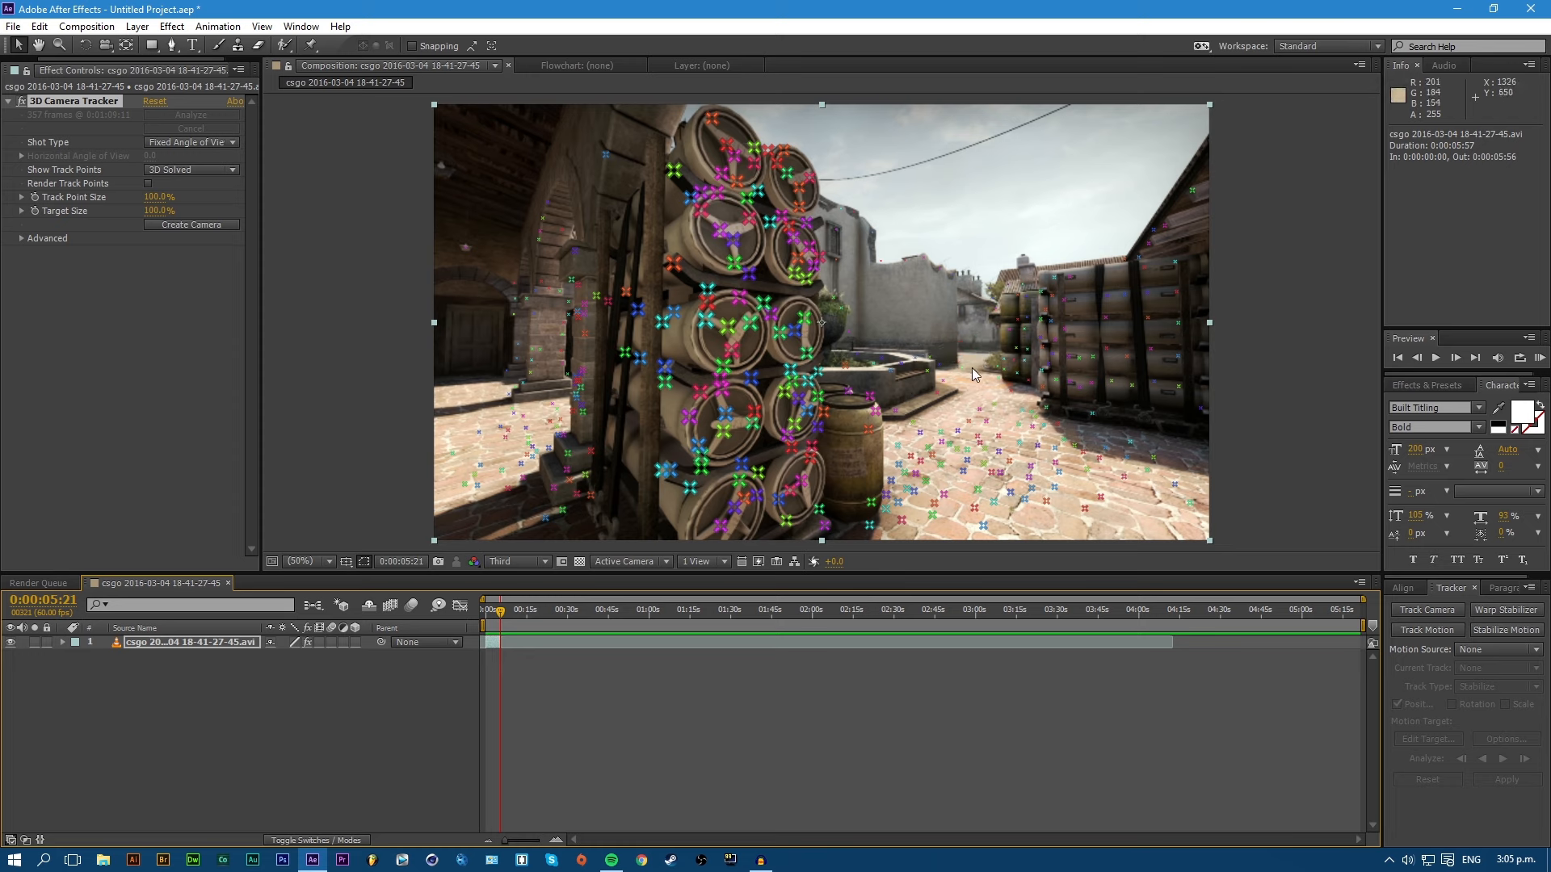
pyautogui.click(494, 613)
pyautogui.moveTo(493, 612); pyautogui.dragTo(497, 618)
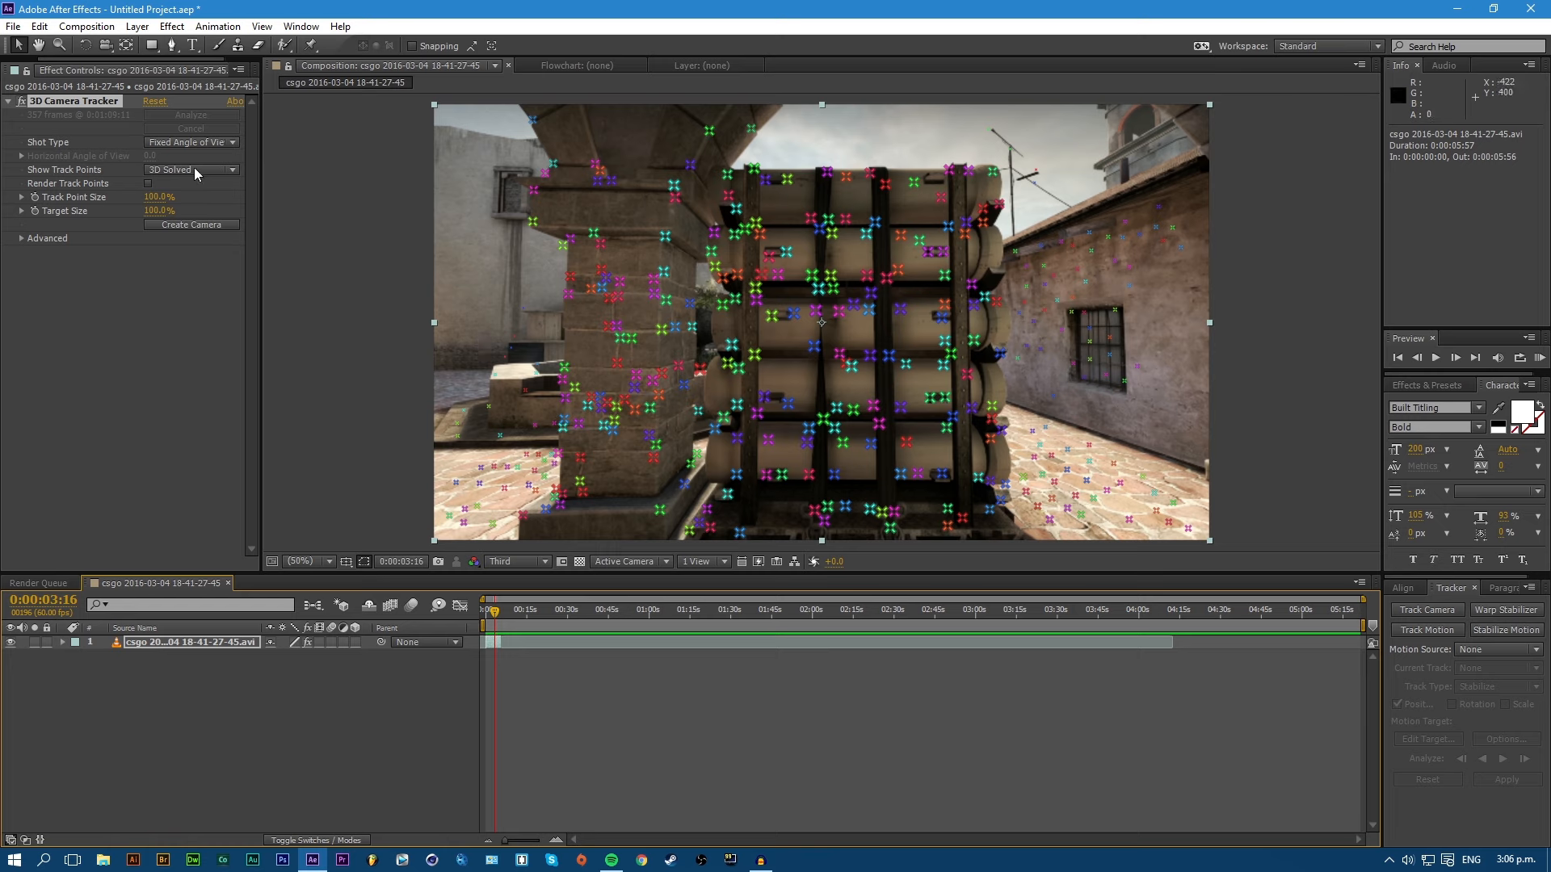
# Try the camera tracker's Specify Angle of View shot type with a horizontal angle of view of 0.
pyautogui.click(191, 142)
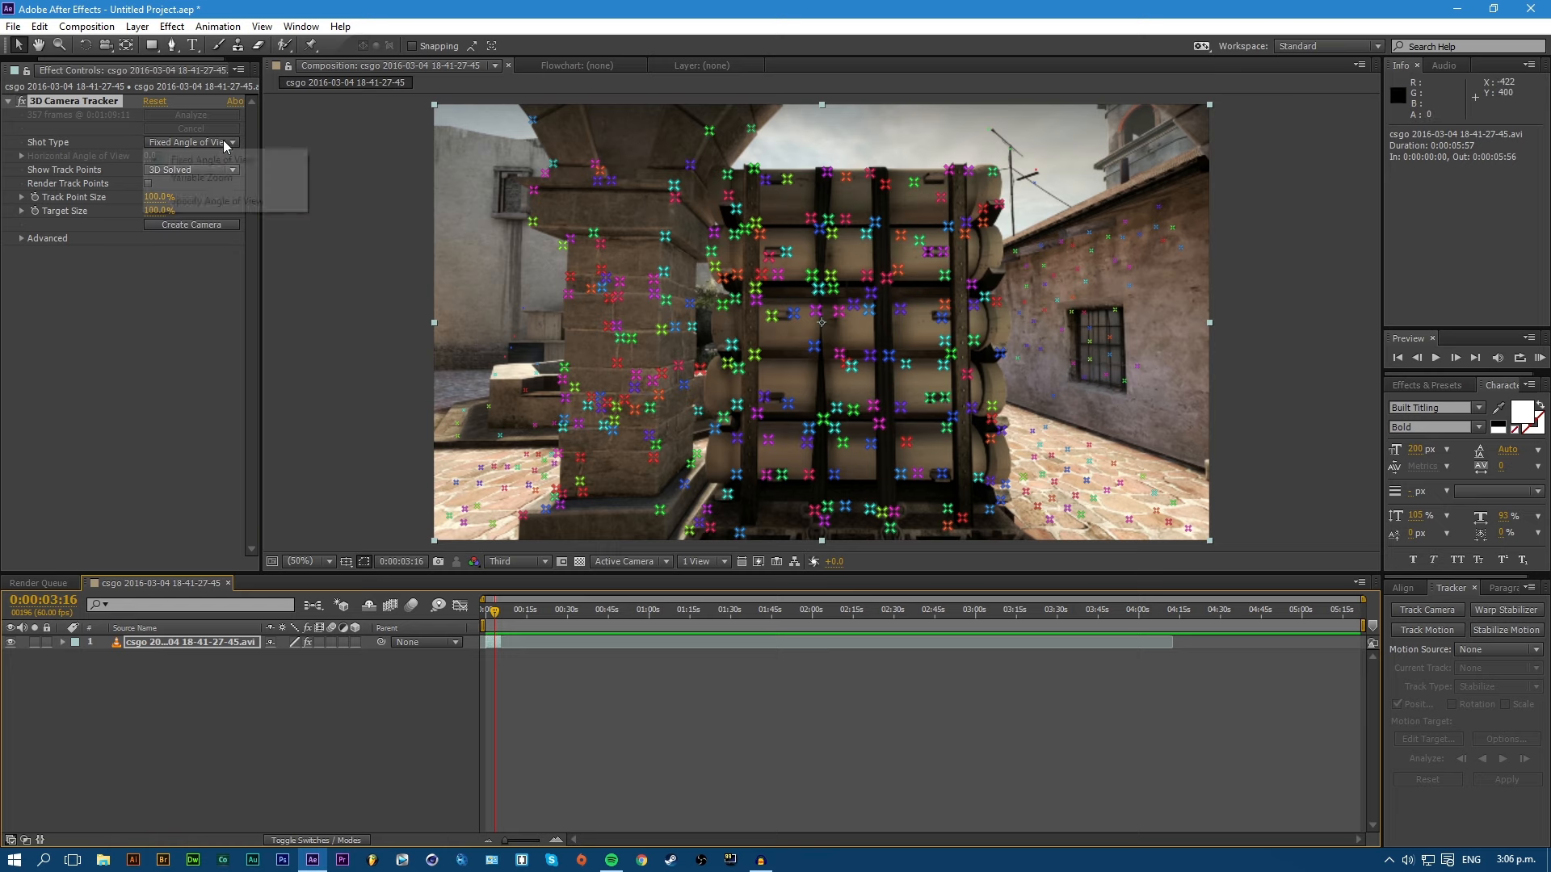
pyautogui.click(205, 202)
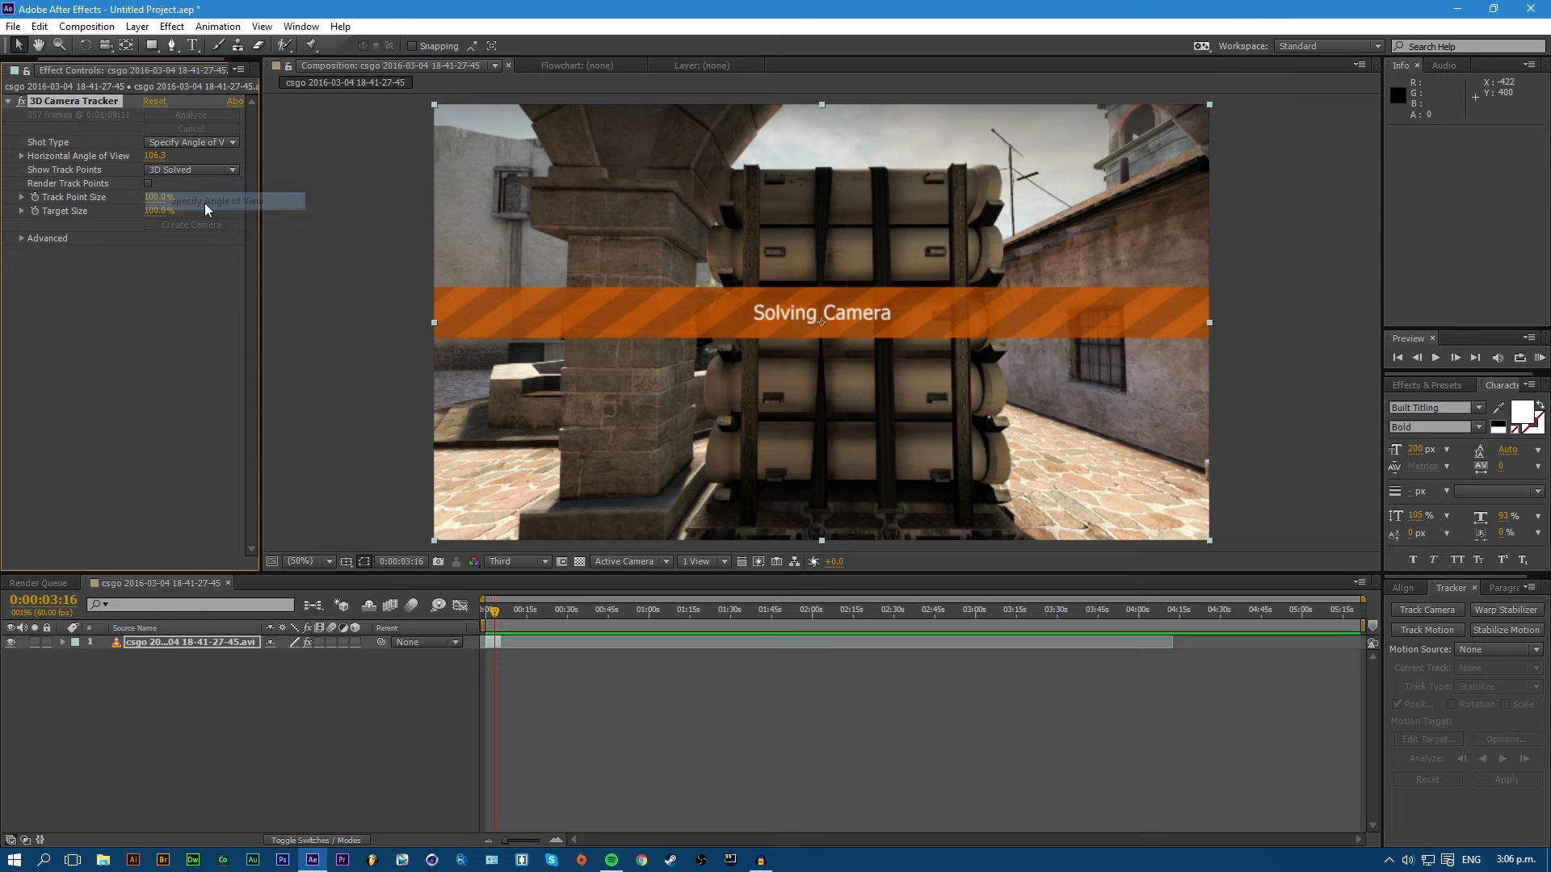
pyautogui.click(148, 156)
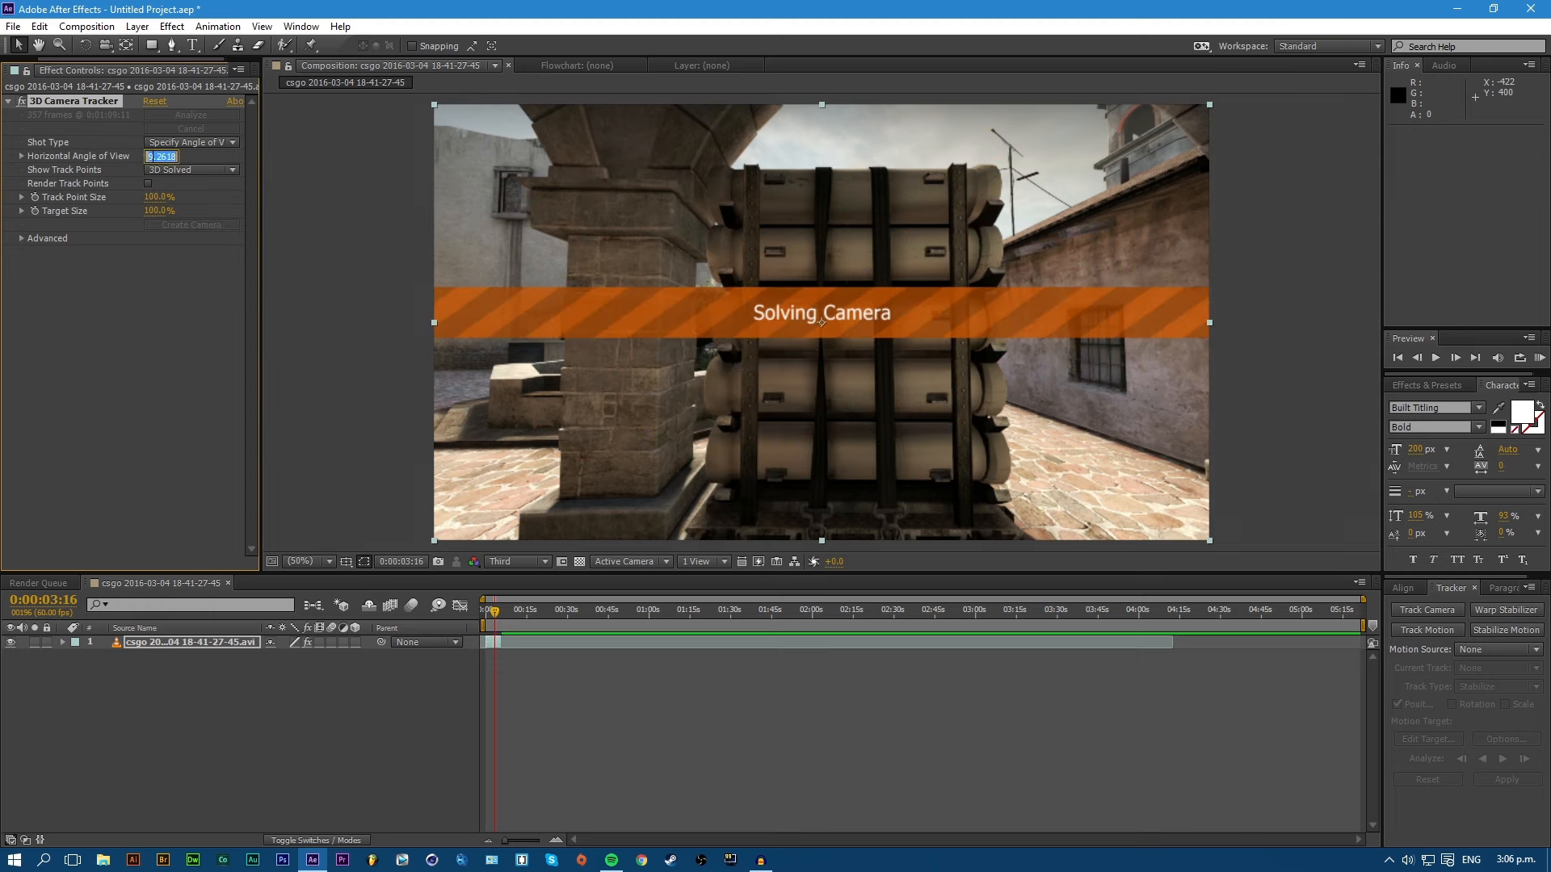
pyautogui.write('0')
pyautogui.press('Return')
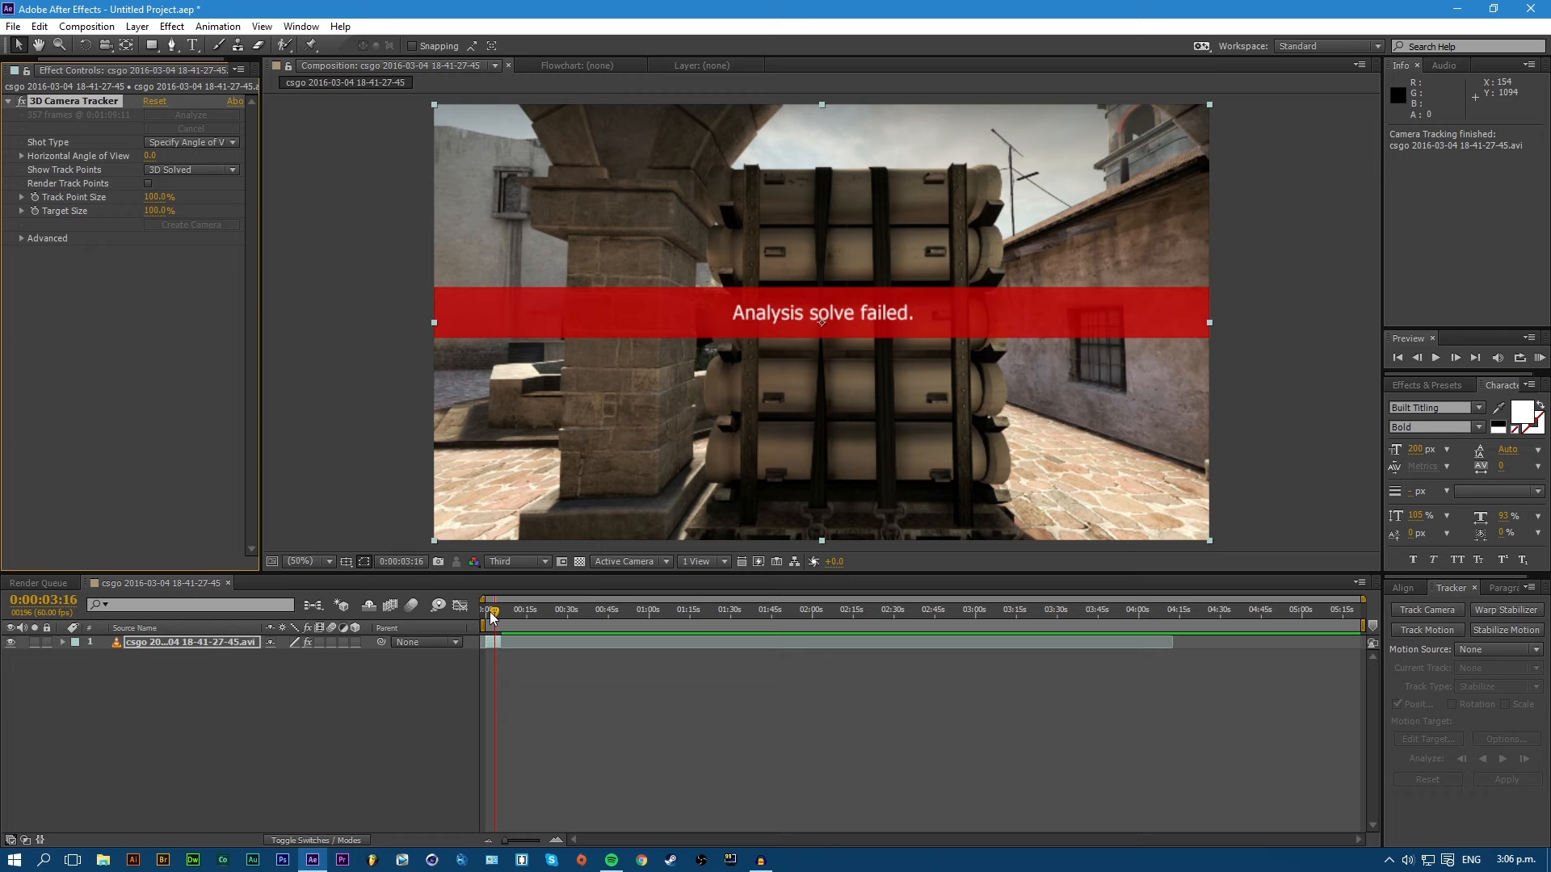
# Try a horizontal angle of view of 50 for the camera tracker and check the solved points on the barrels.
pyautogui.moveTo(492, 614); pyautogui.dragTo(491, 613)
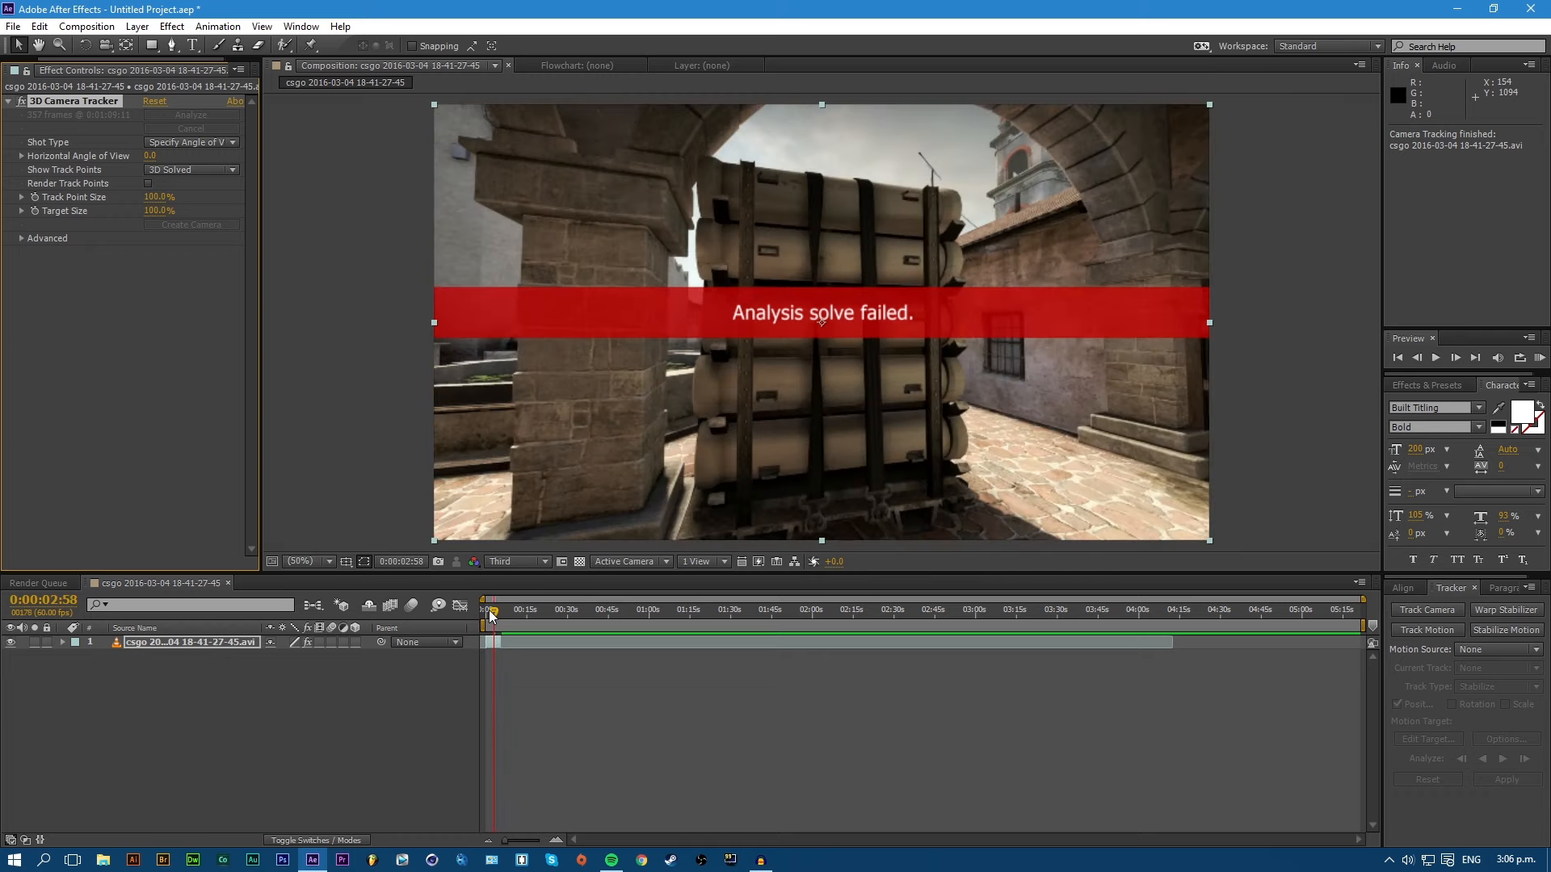
pyautogui.click(150, 156)
pyautogui.write('50')
pyautogui.press('Return')
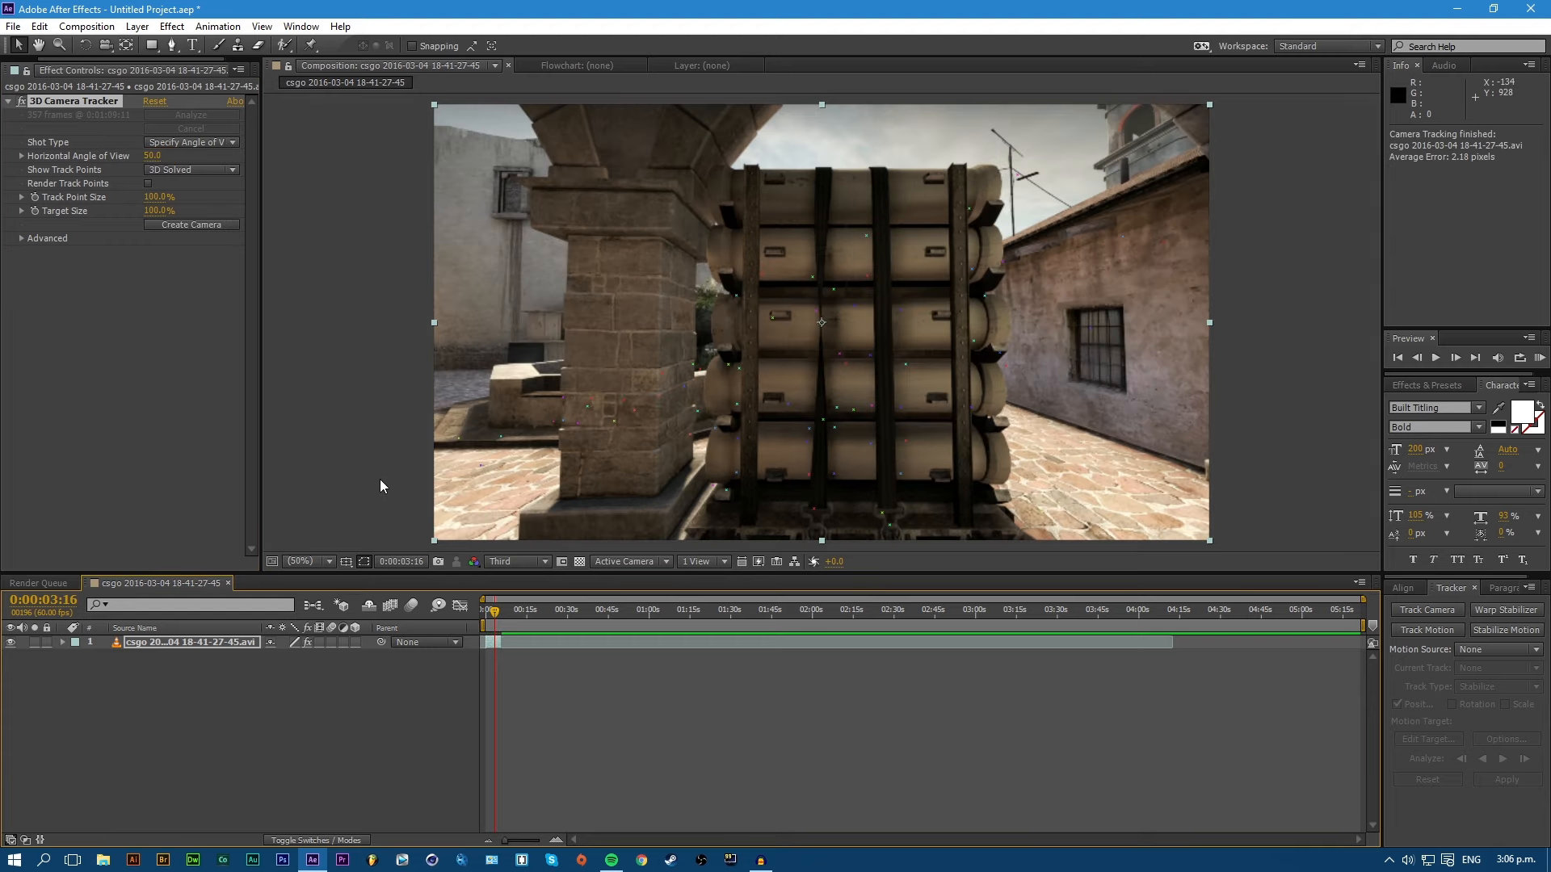
pyautogui.moveTo(856, 357)
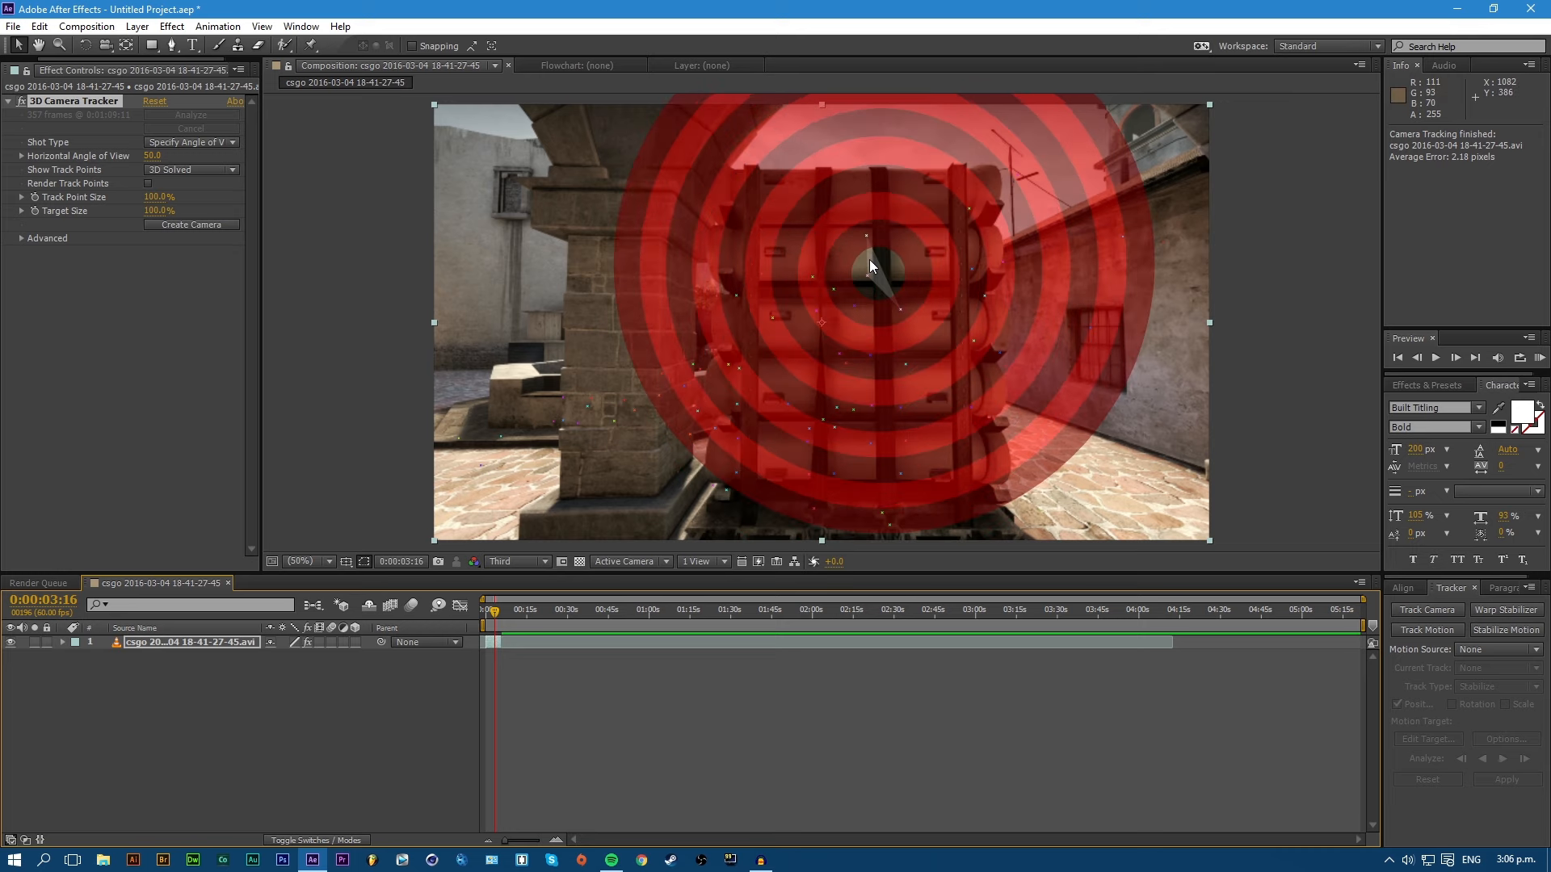
pyautogui.click(497, 613)
pyautogui.moveTo(499, 610); pyautogui.dragTo(496, 611)
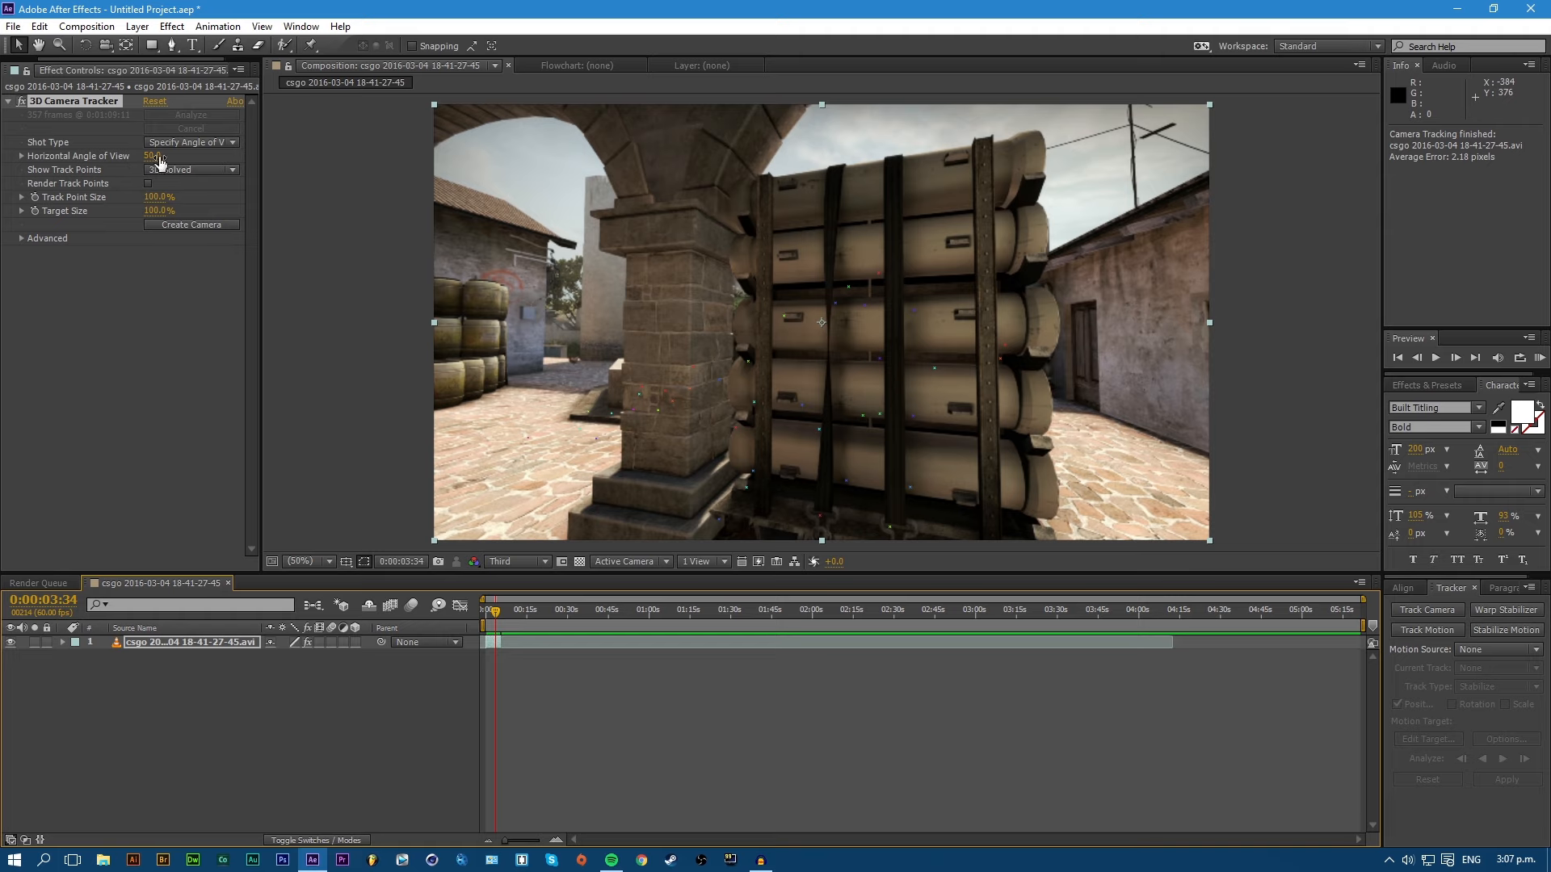
# Return the camera tracker's shot type to Fixed Angle of View and scrub through the solved points to 0:00:03:16.
pyautogui.click(218, 144)
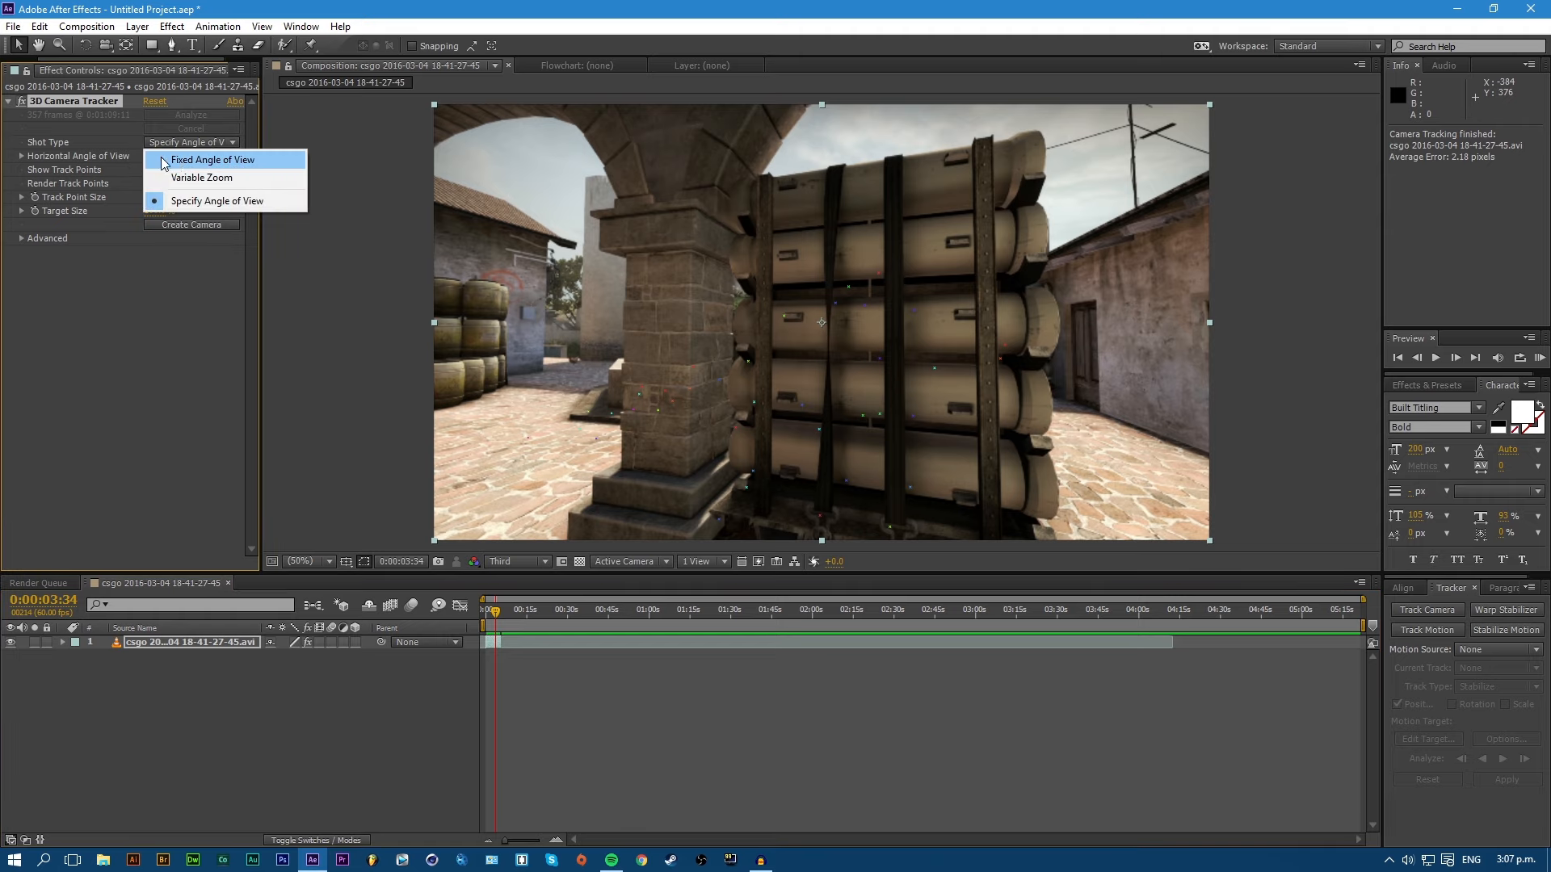
pyautogui.click(209, 161)
pyautogui.moveTo(495, 613); pyautogui.dragTo(493, 614)
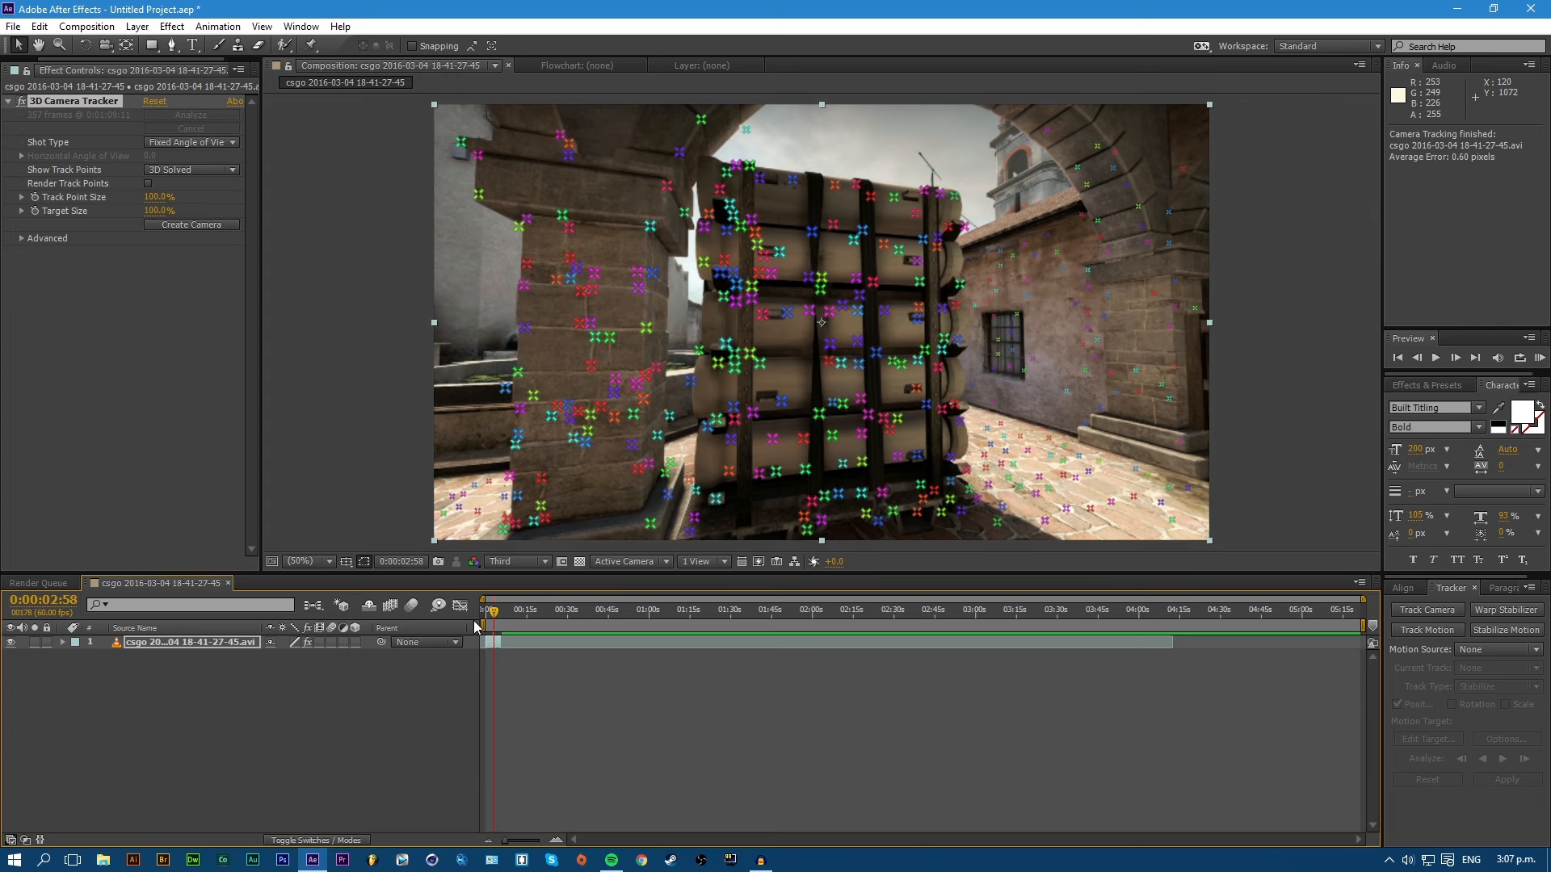
pyautogui.moveTo(494, 614); pyautogui.dragTo(495, 615)
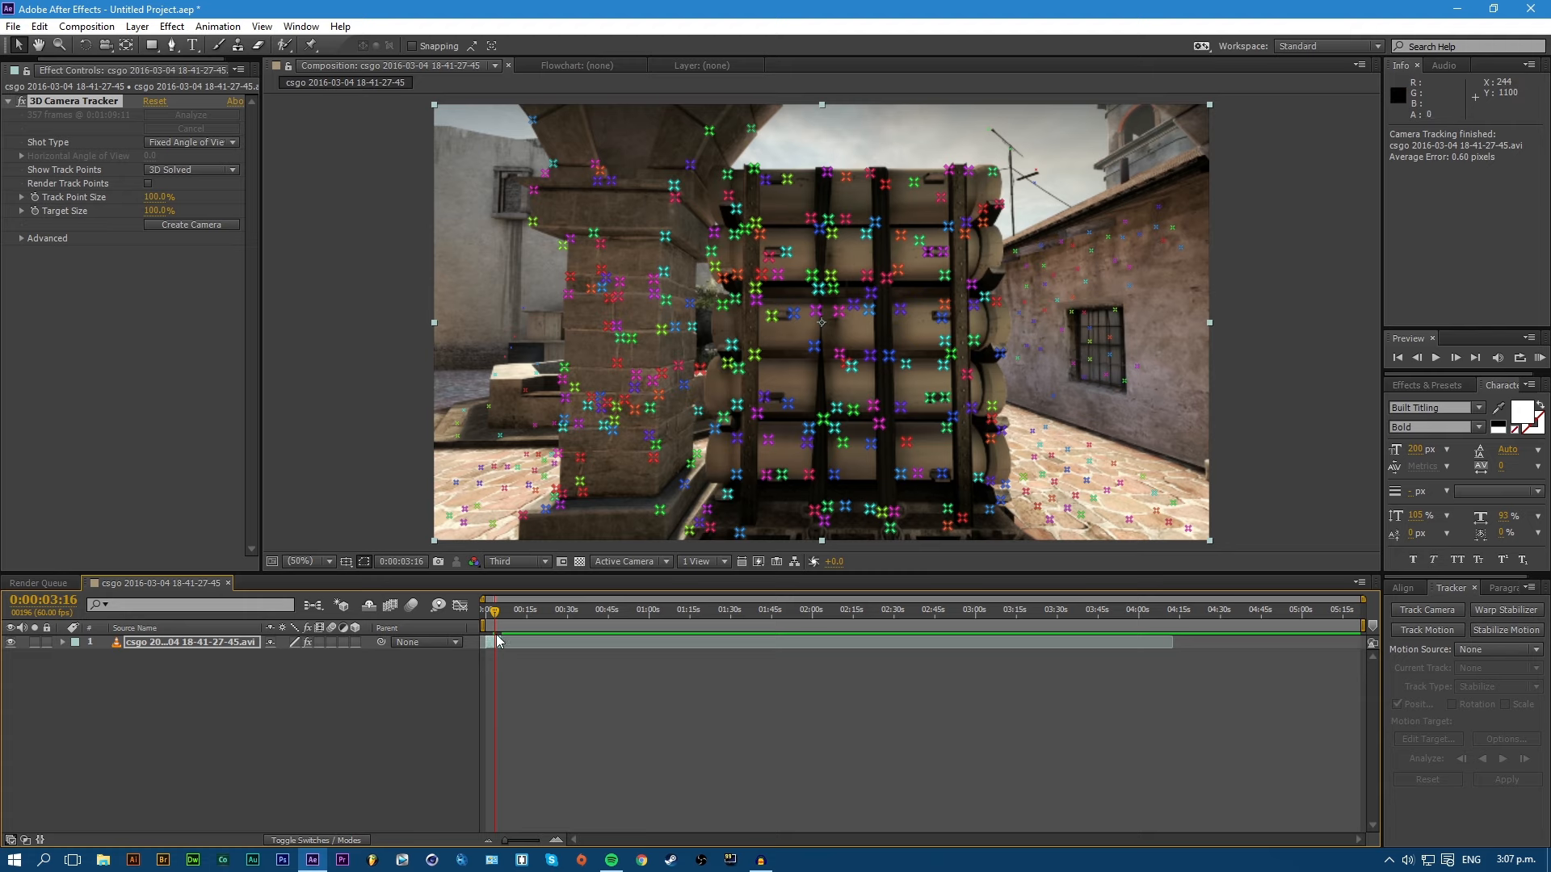
pyautogui.moveTo(495, 615); pyautogui.dragTo(497, 624)
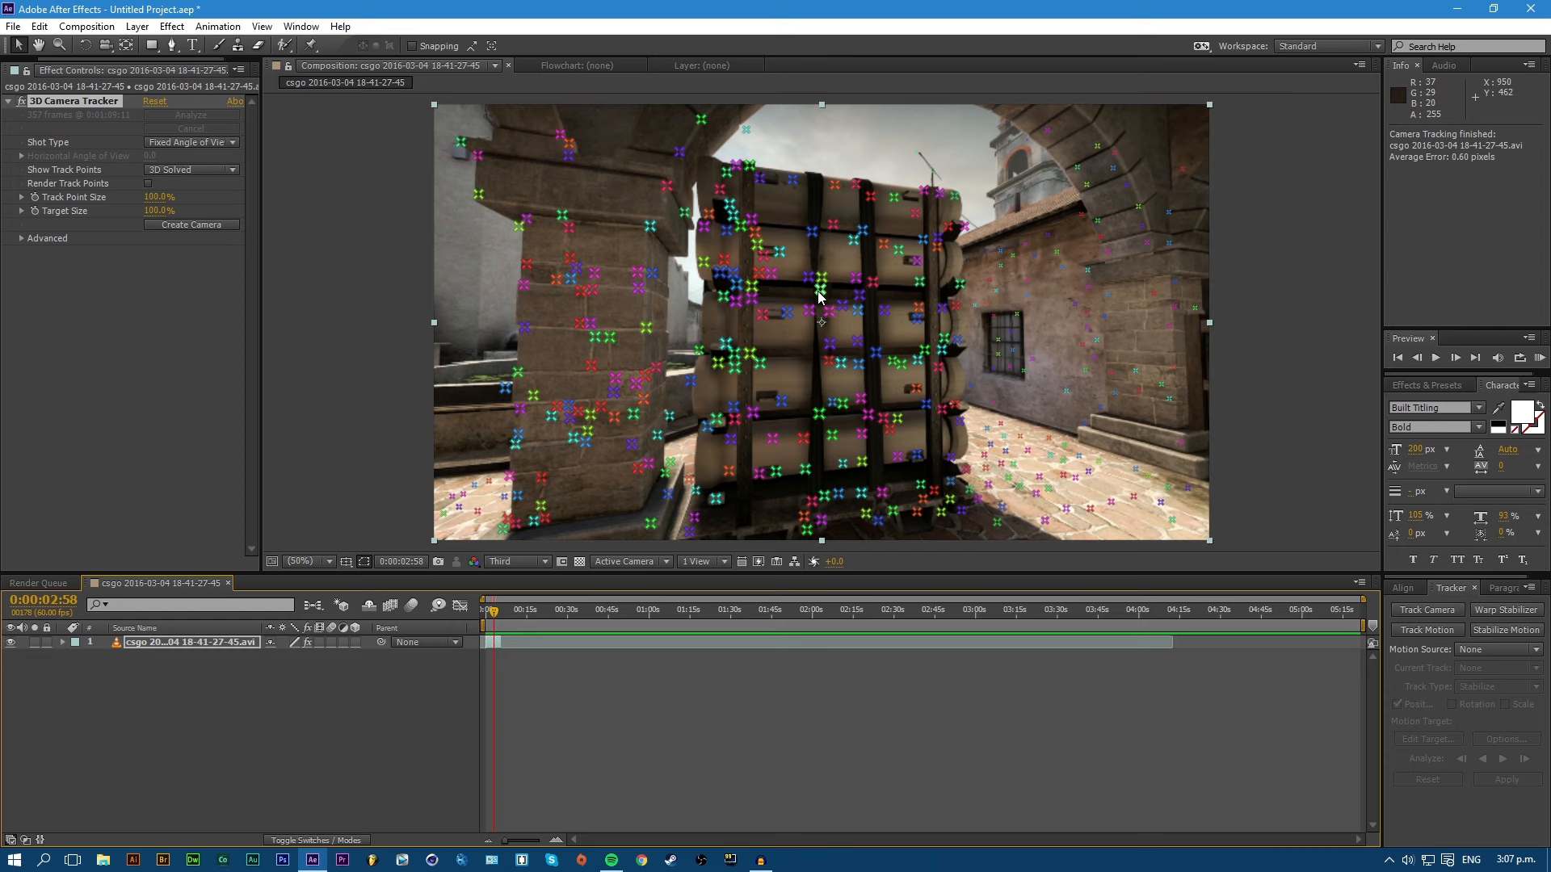
pyautogui.moveTo(496, 620); pyautogui.dragTo(495, 613)
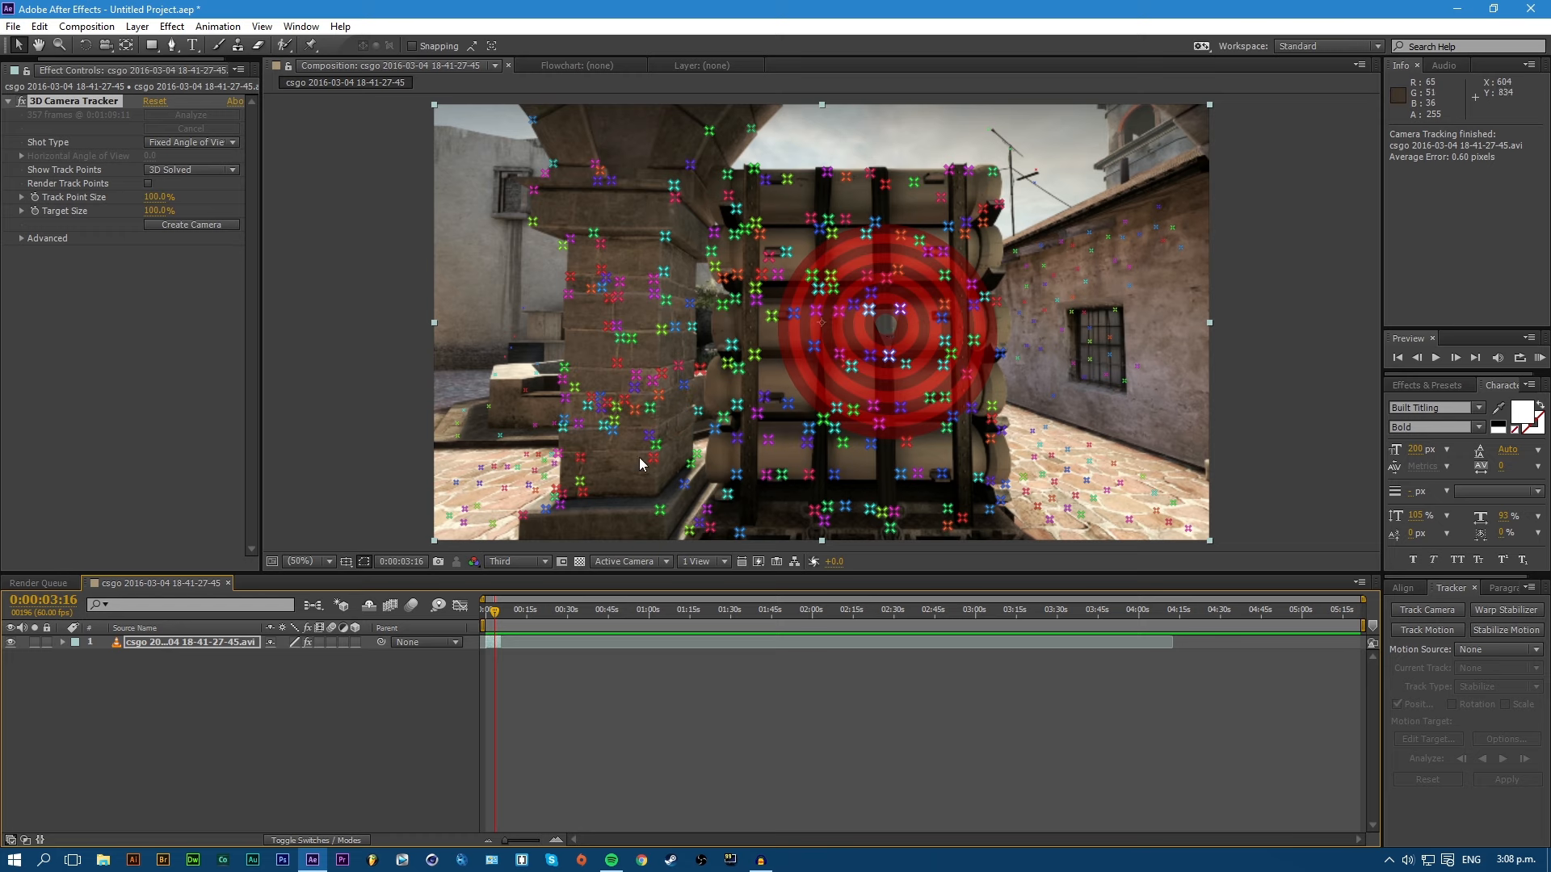
pyautogui.click(850, 341)
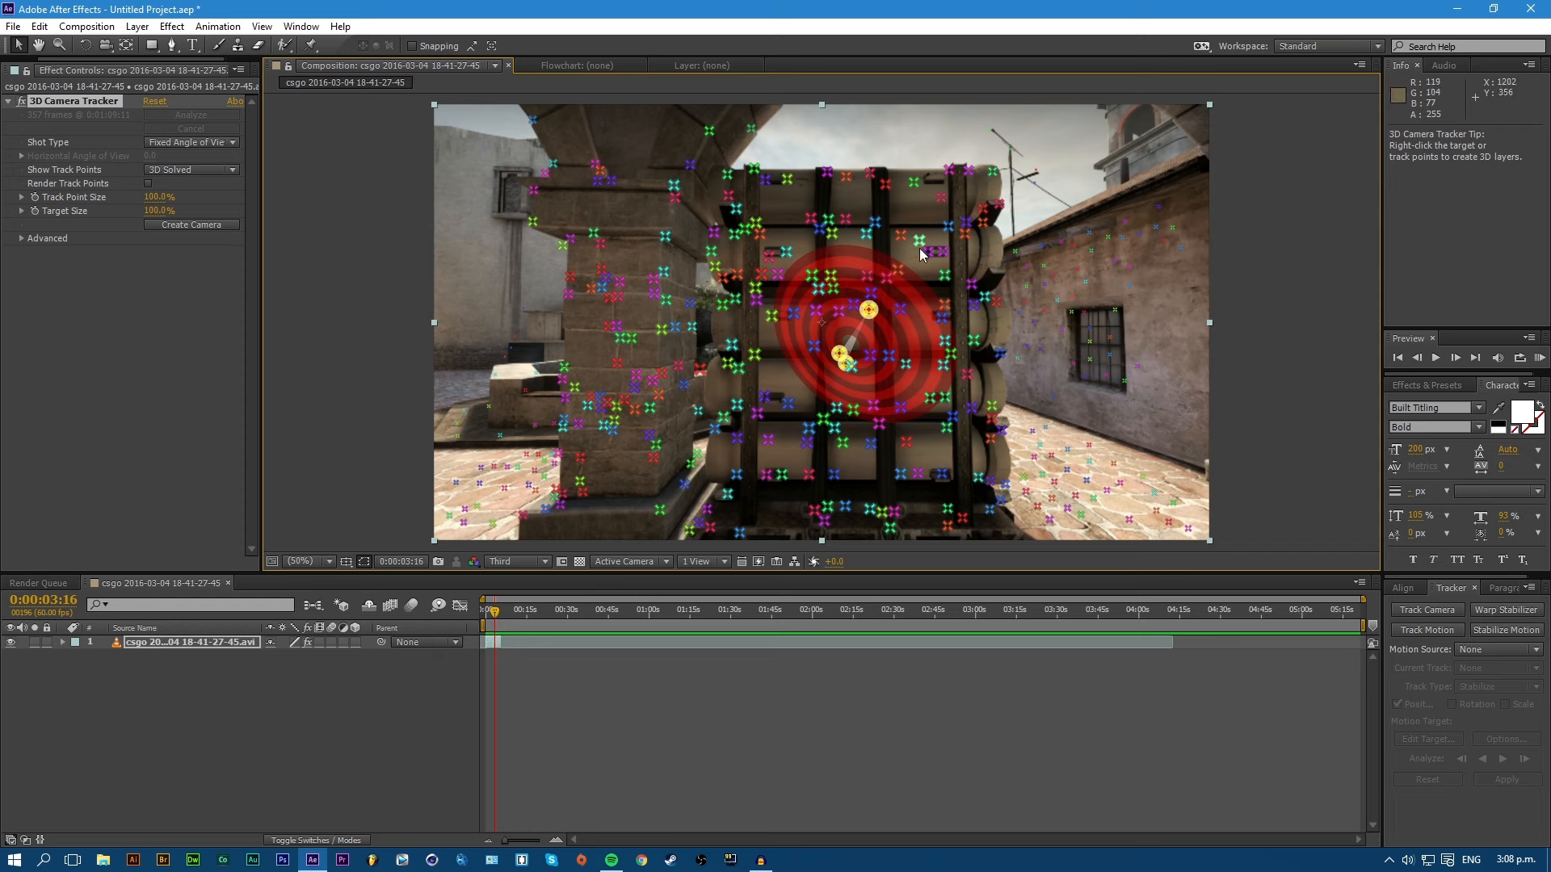
pyautogui.click(873, 344)
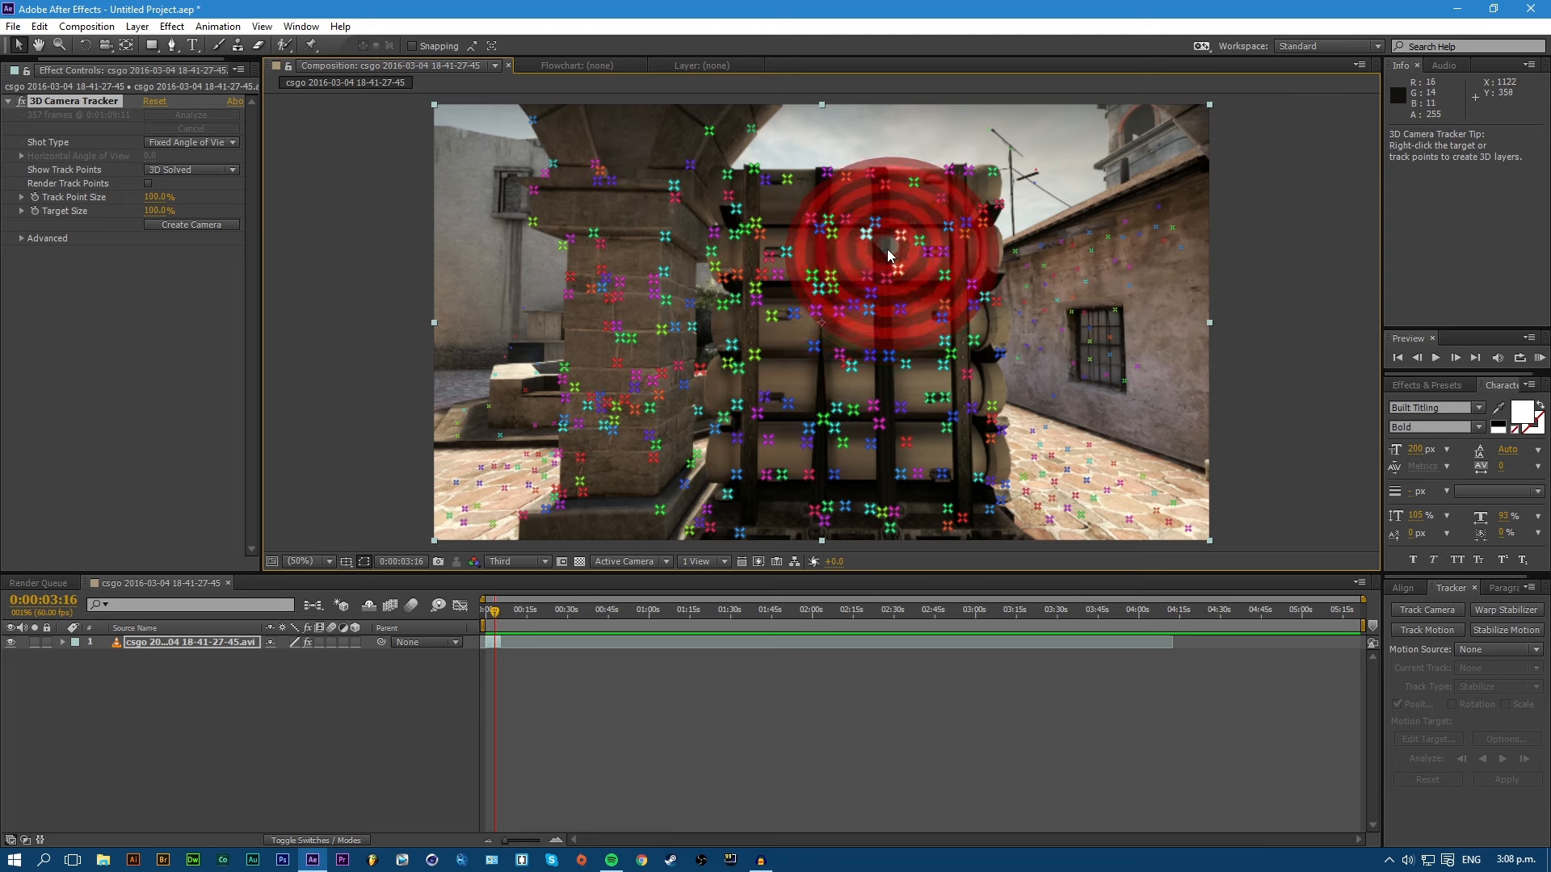
pyautogui.rightClick(871, 315)
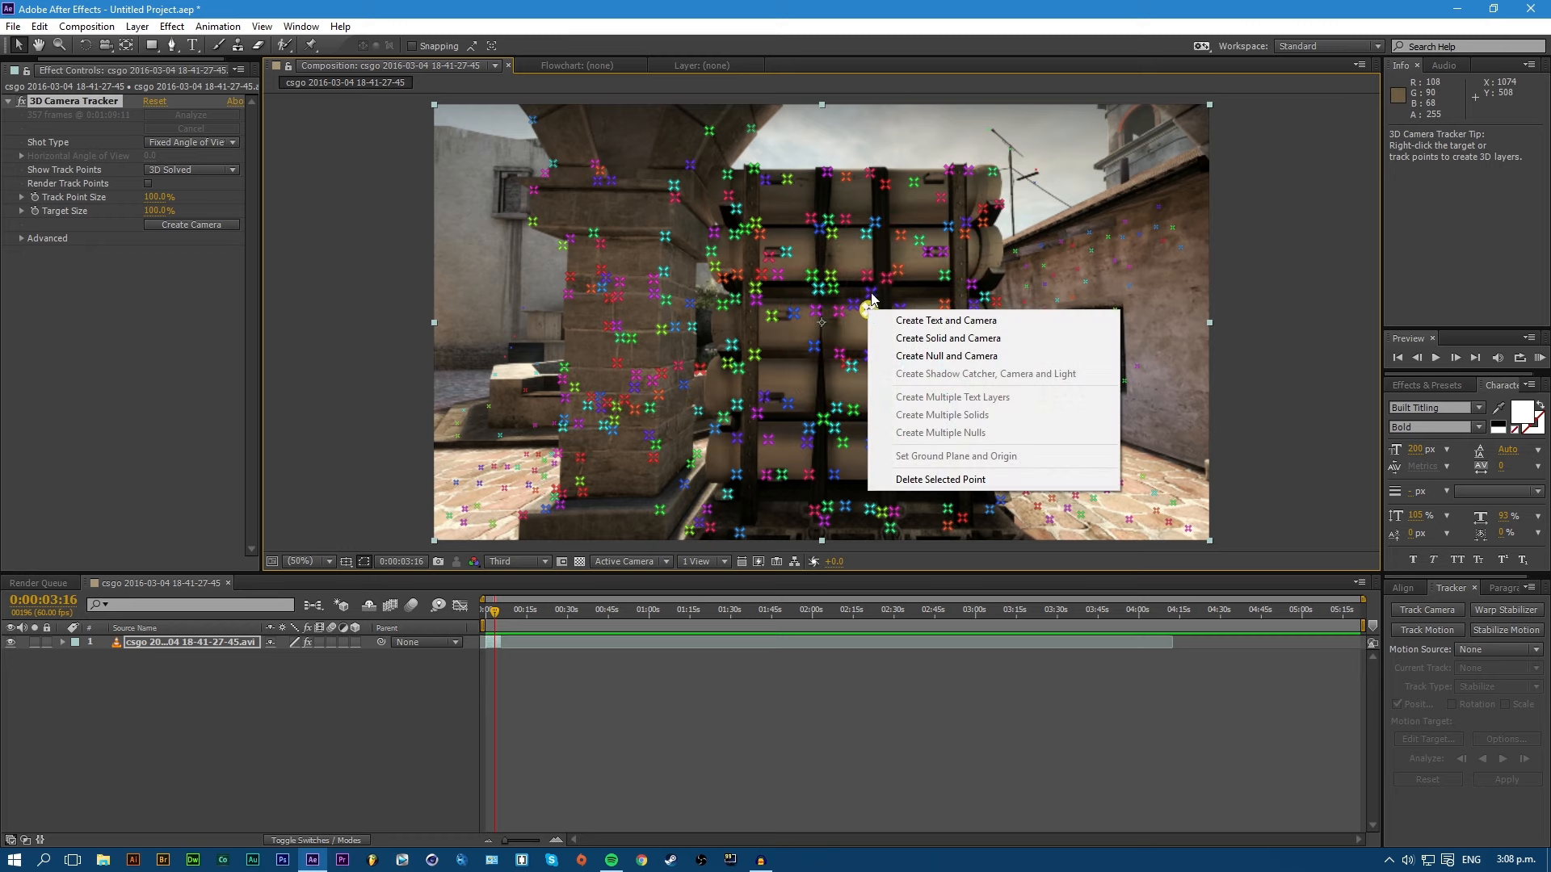
pyautogui.press('Escape')
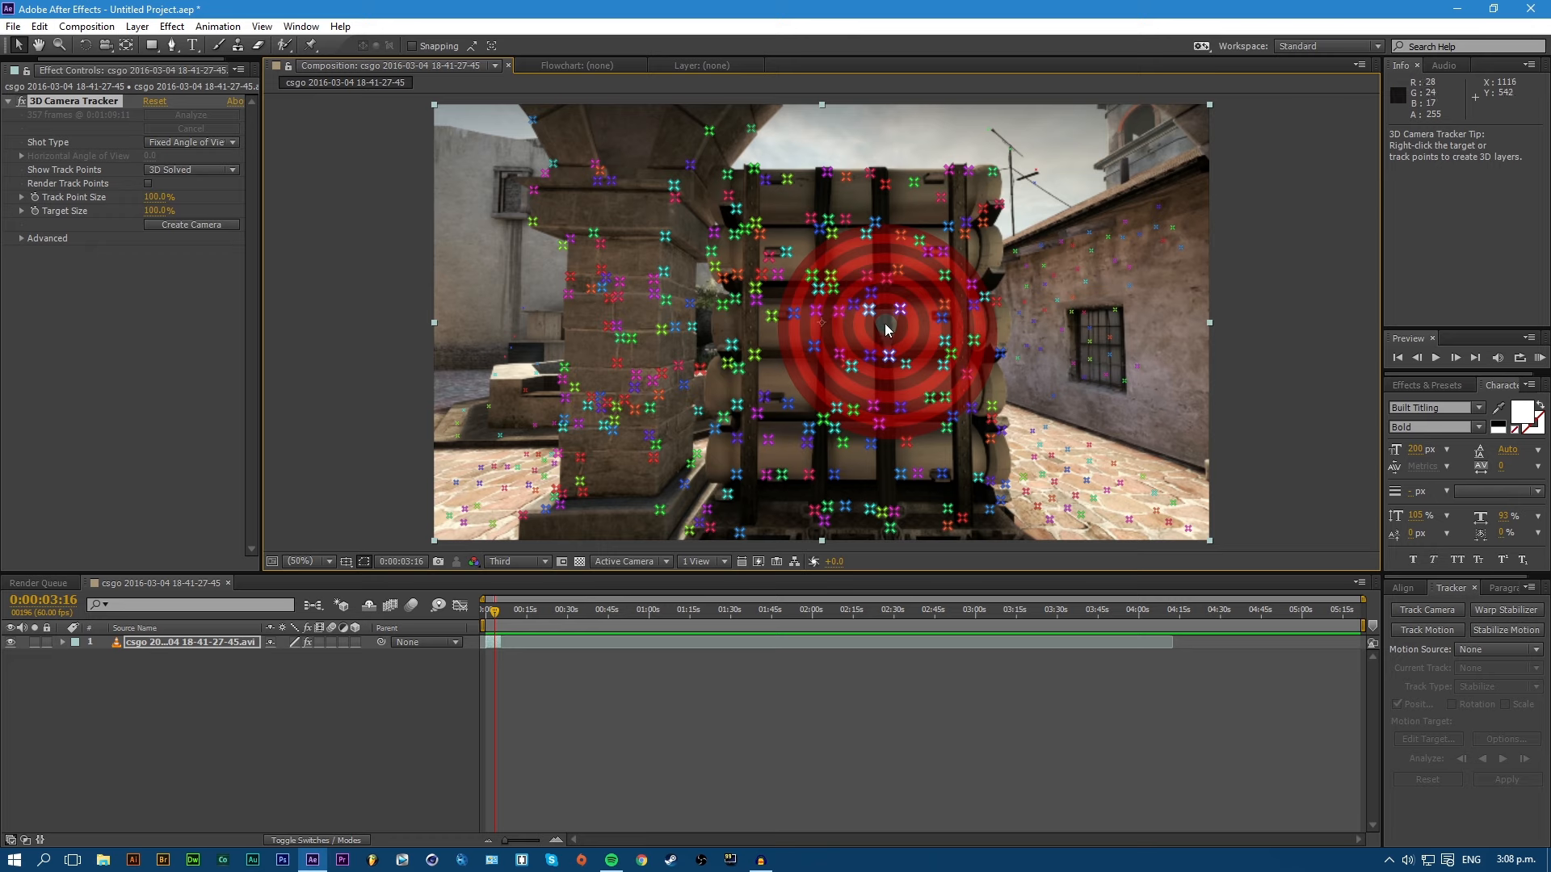
# Create a text layer and camera from three neighbouring track points on the middle of the stacked barrels.
pyautogui.click(886, 329)
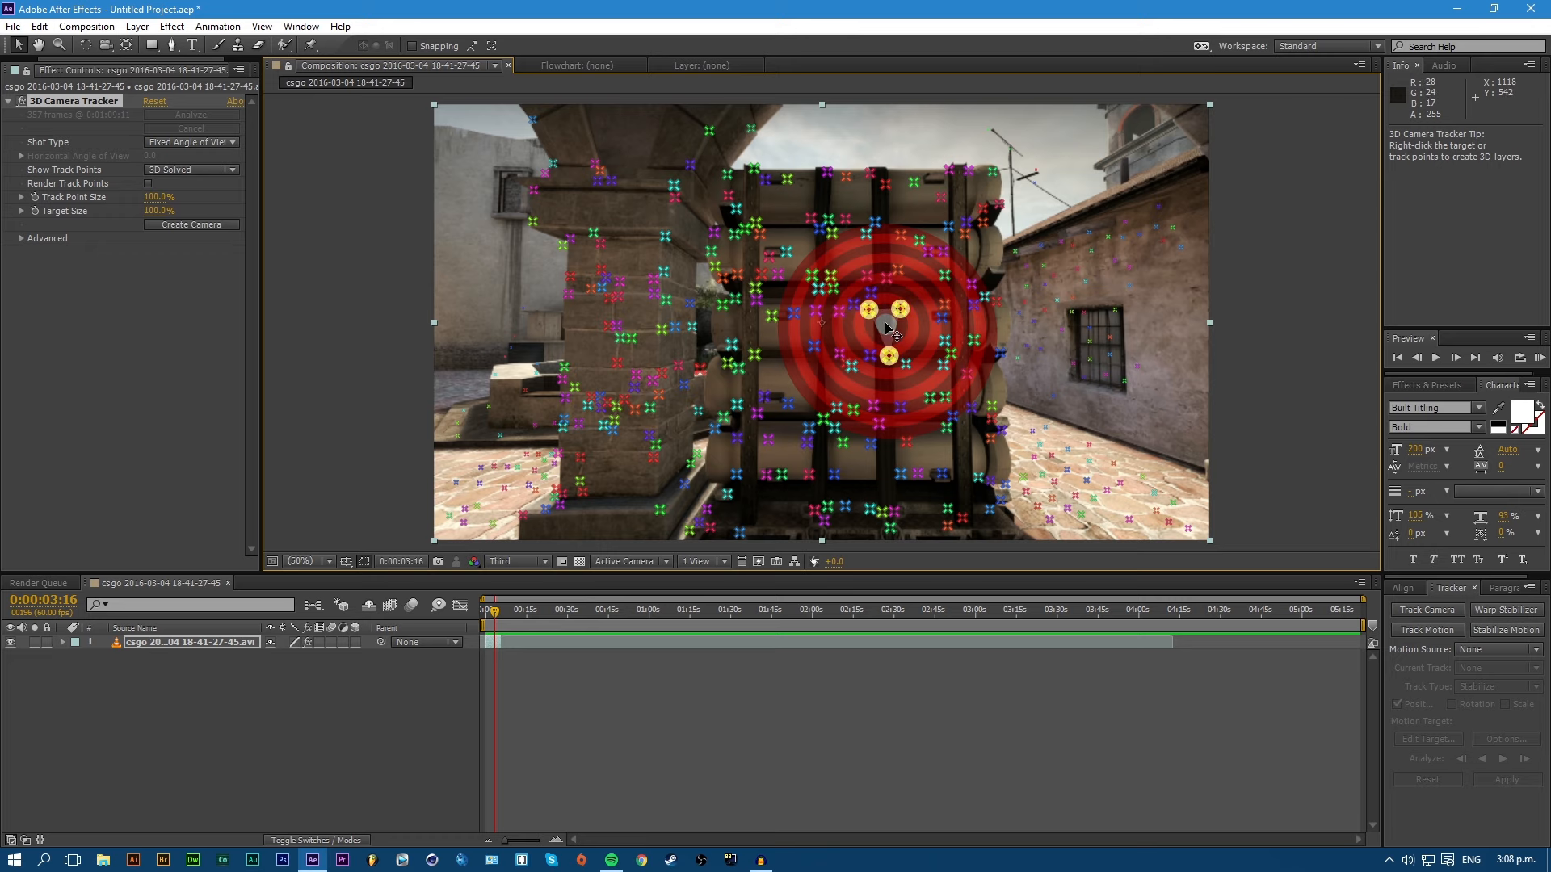
pyautogui.rightClick(886, 327)
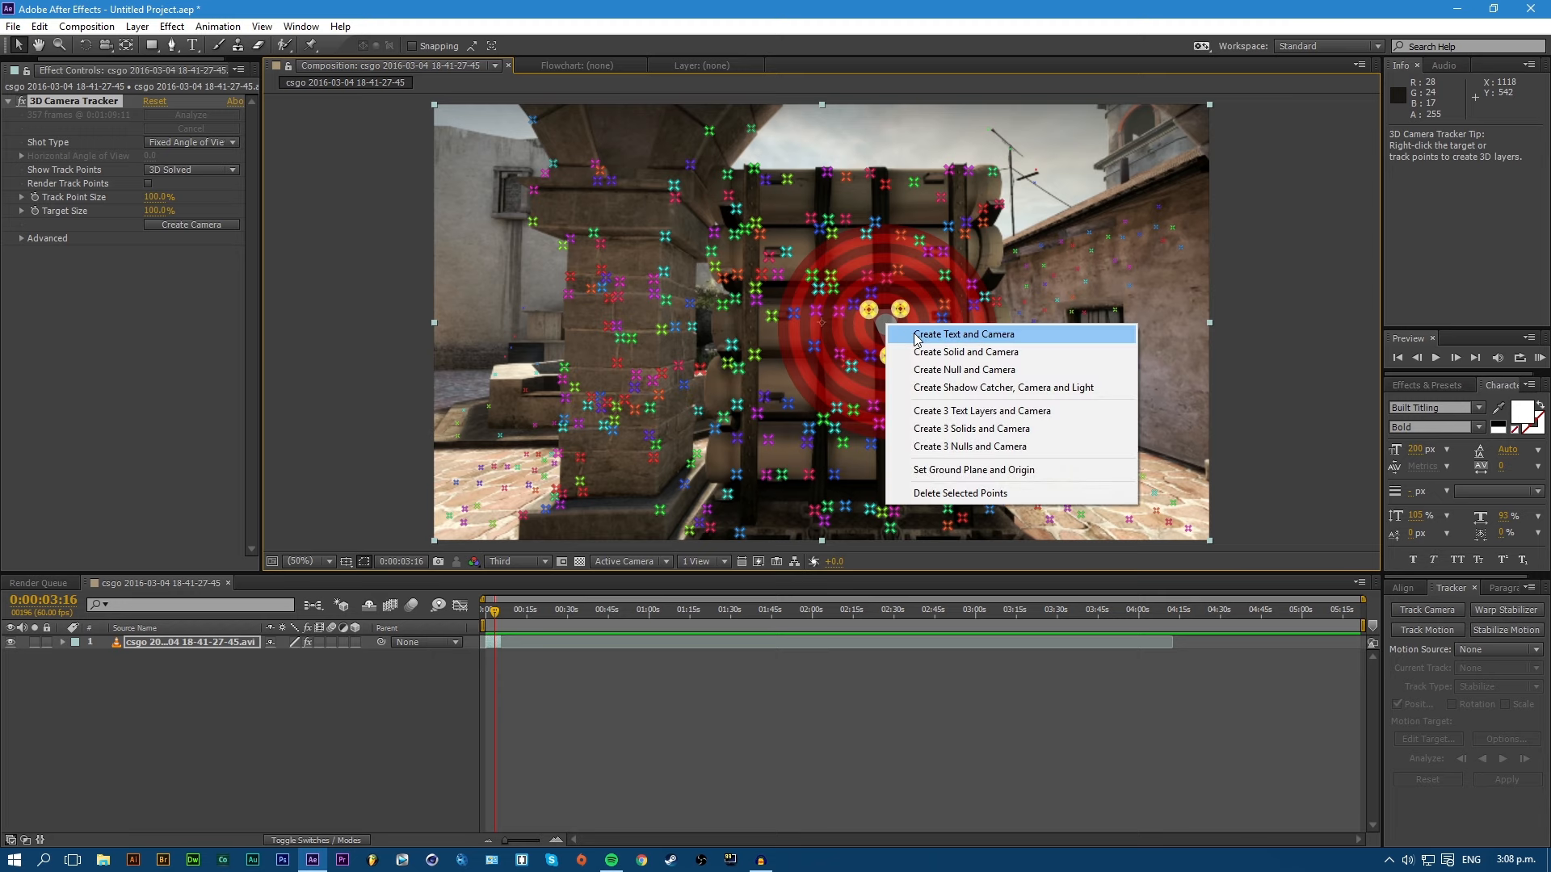
pyautogui.click(918, 336)
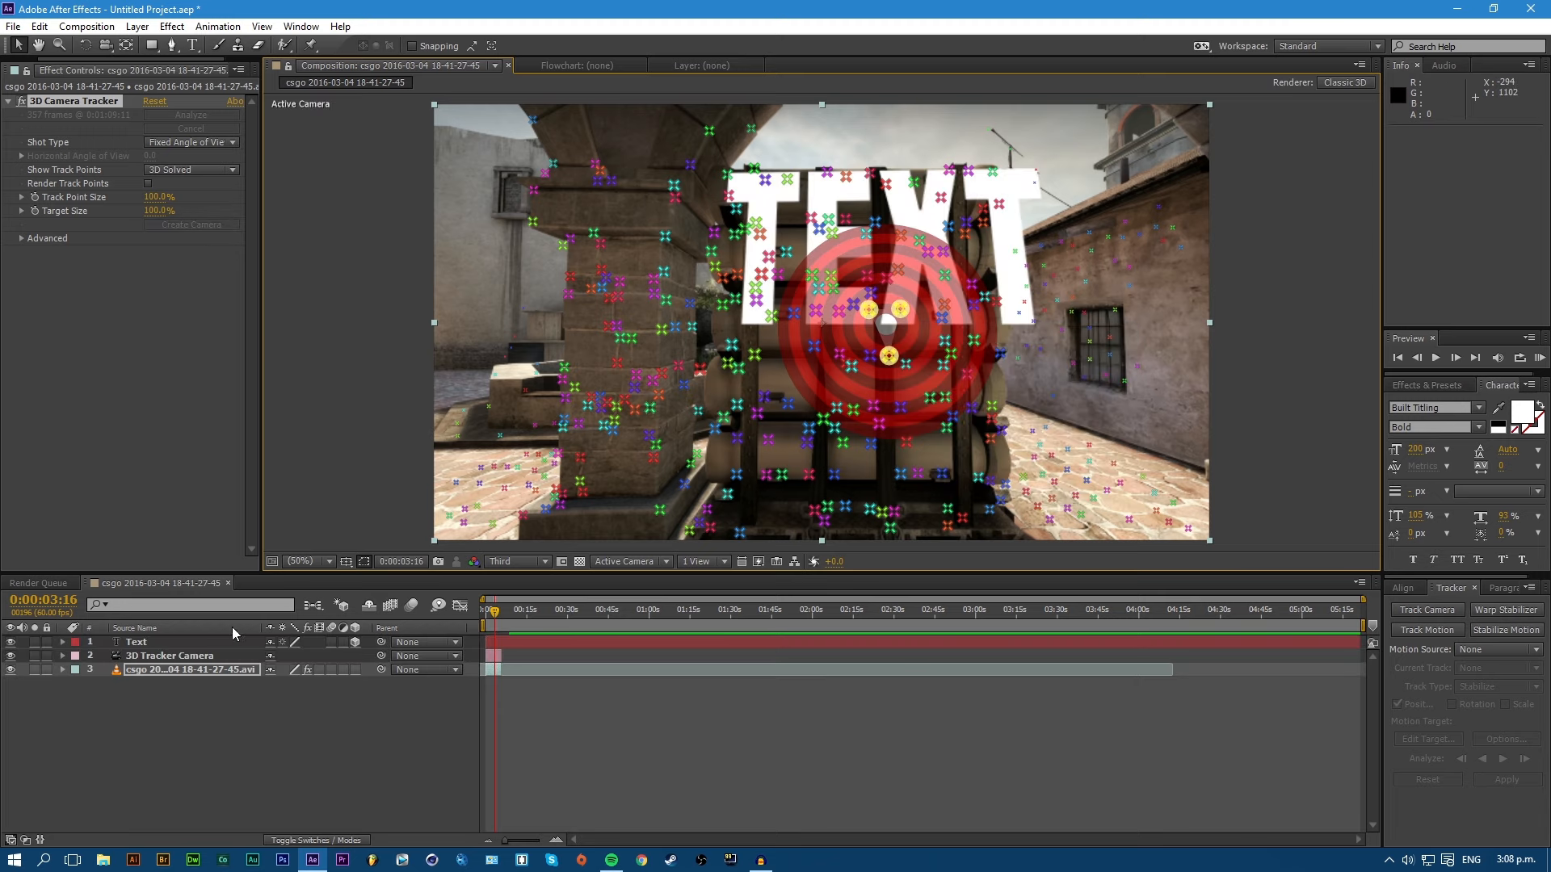
# Scrub and preview the composition to check how the new text follows the barrels through the camera movement.
pyautogui.click(230, 656)
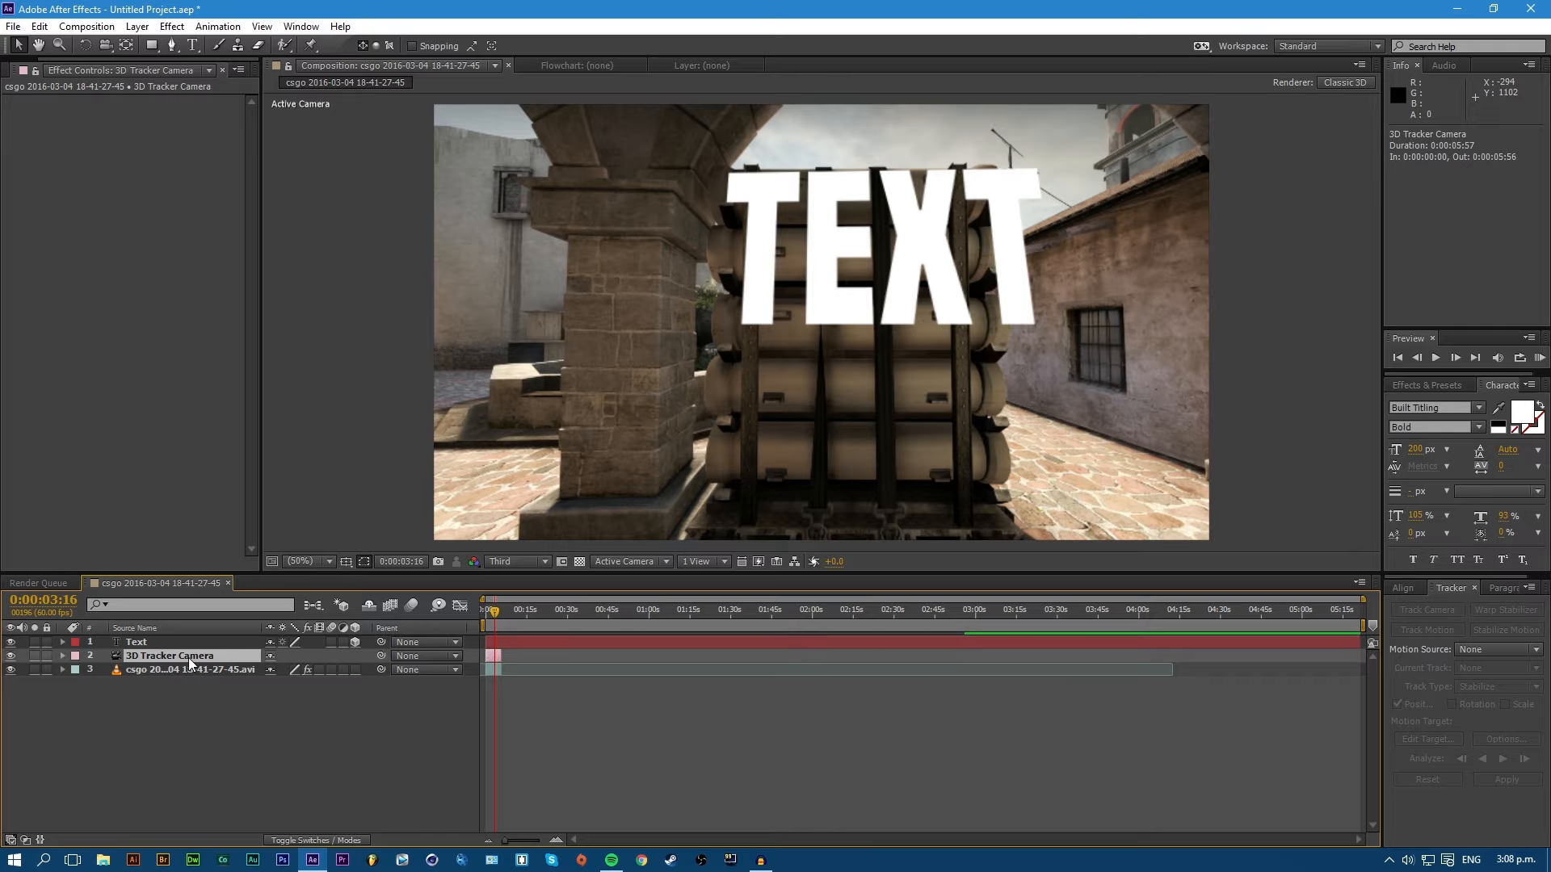
pyautogui.moveTo(493, 613); pyautogui.dragTo(493, 622)
pyautogui.click(163, 643)
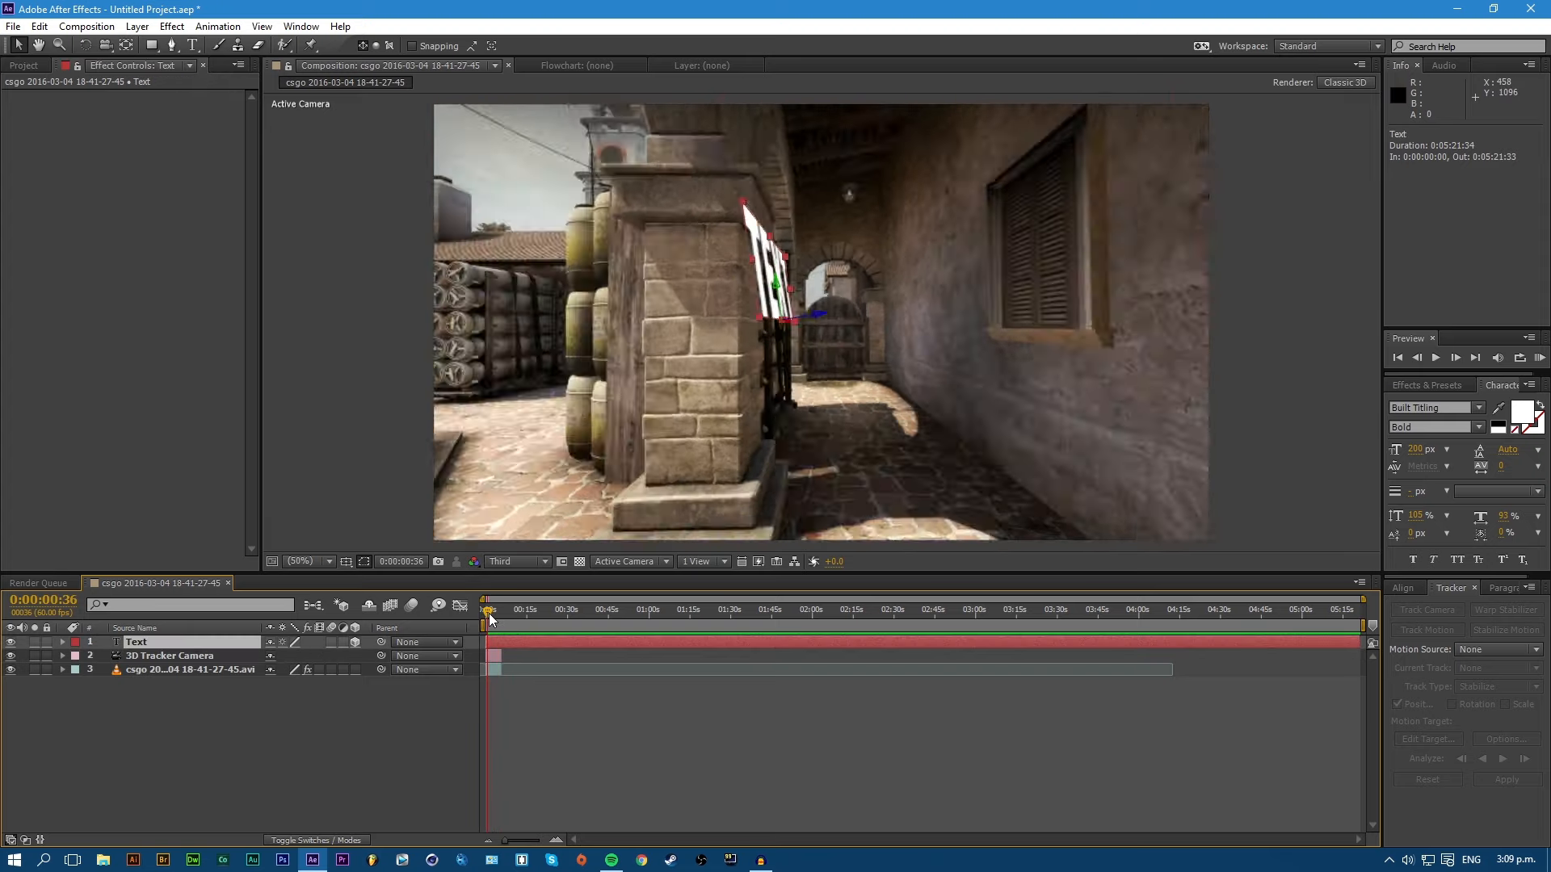
pyautogui.click(488, 613)
pyautogui.moveTo(488, 613); pyautogui.dragTo(491, 613)
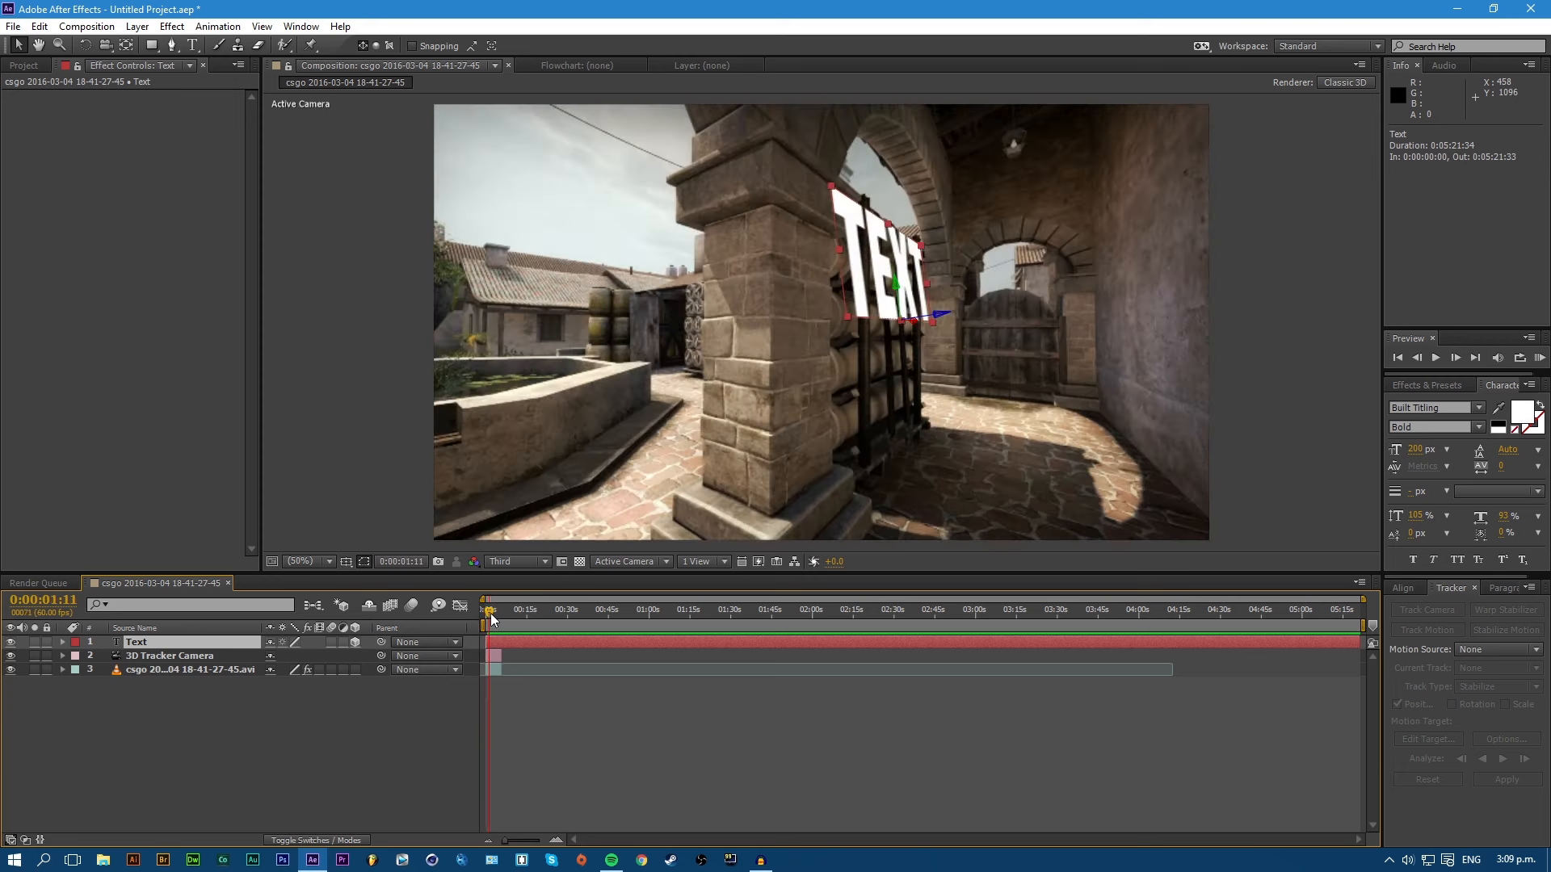
pyautogui.click(1539, 358)
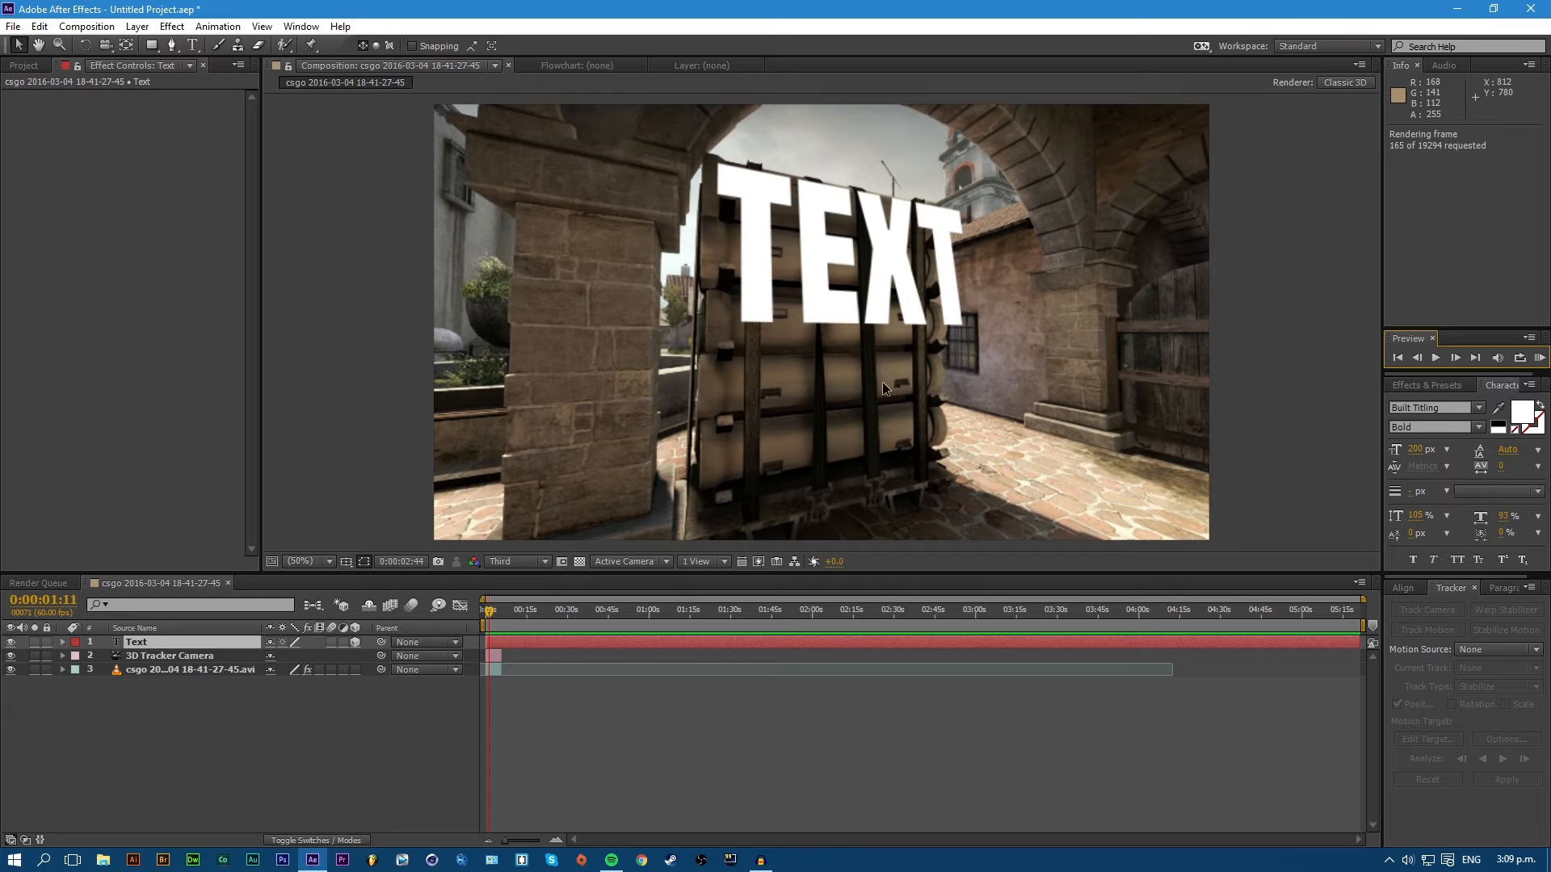
pyautogui.click(1541, 359)
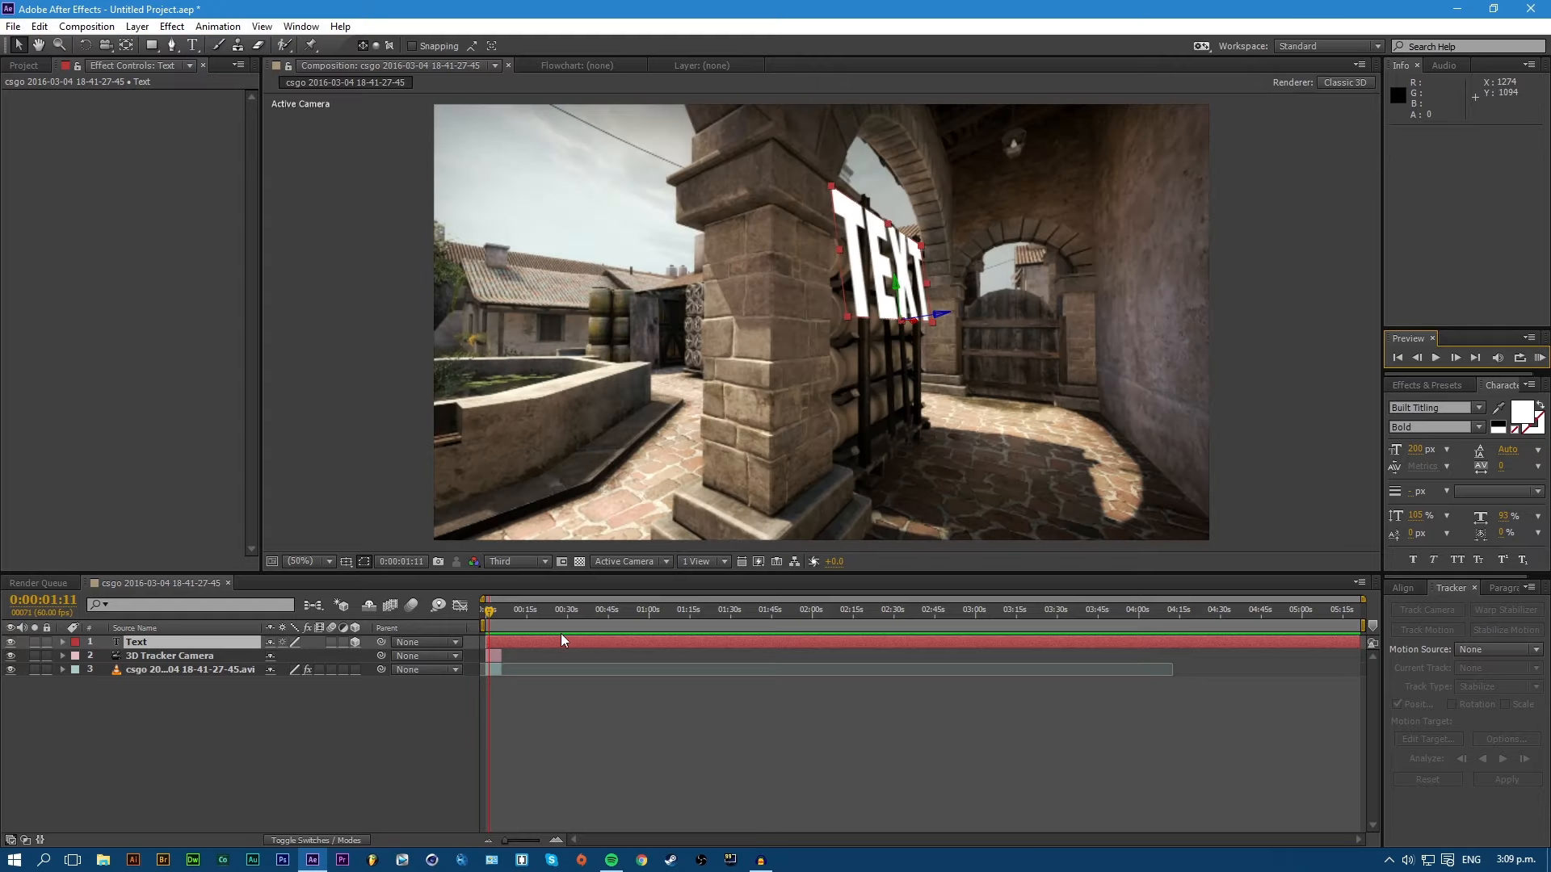
# Go to 0:00:03:16 and compare the footage's track points with the placement of the Text layer.
pyautogui.moveTo(492, 612); pyautogui.dragTo(497, 613)
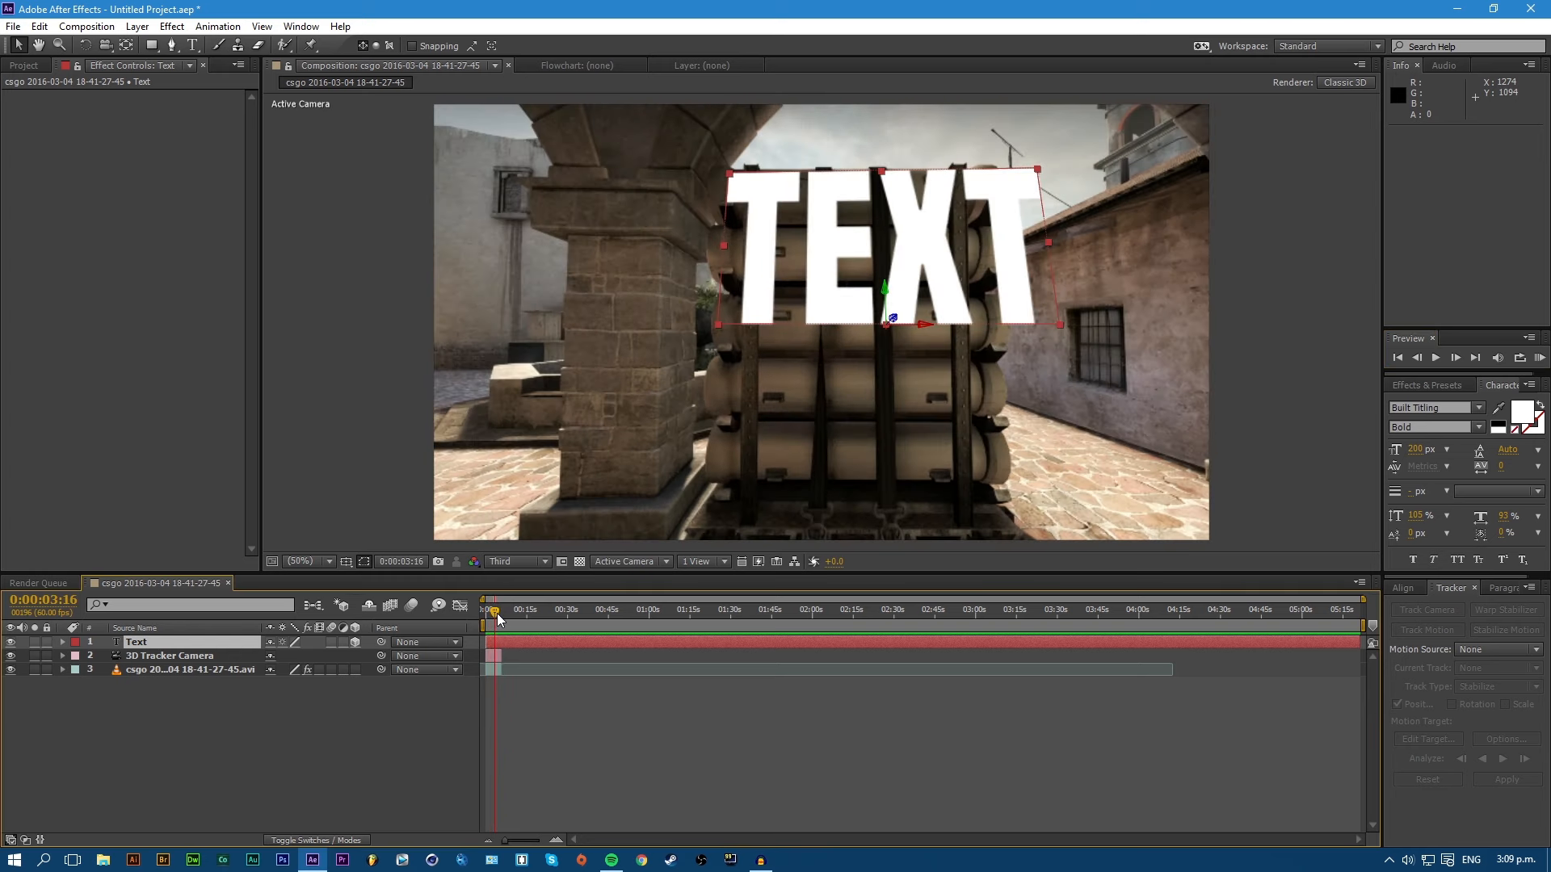
pyautogui.click(173, 659)
pyautogui.click(172, 671)
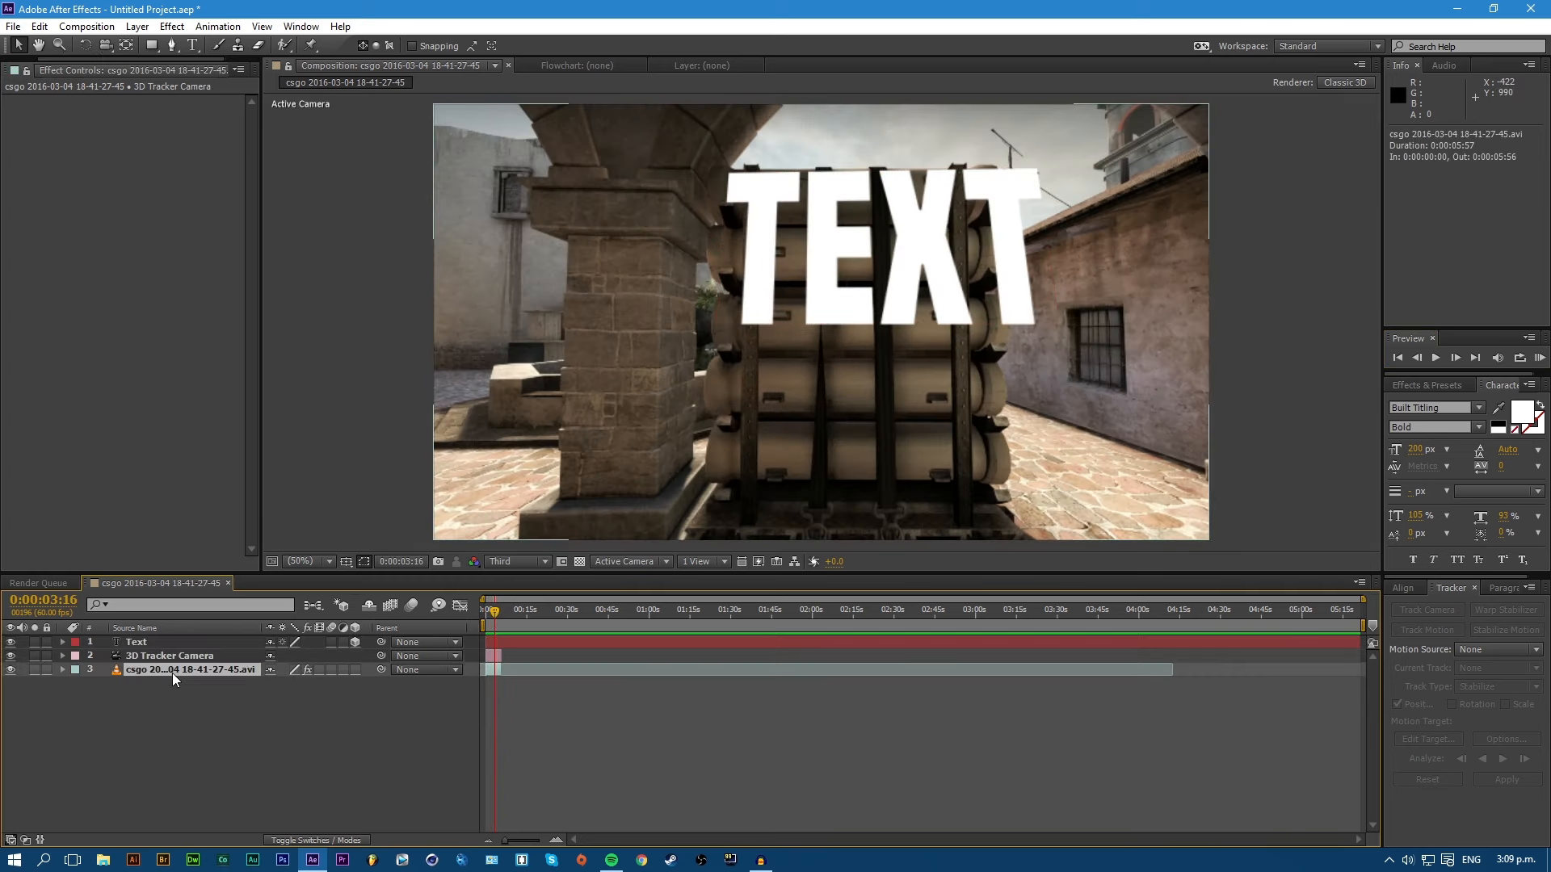
pyautogui.click(71, 103)
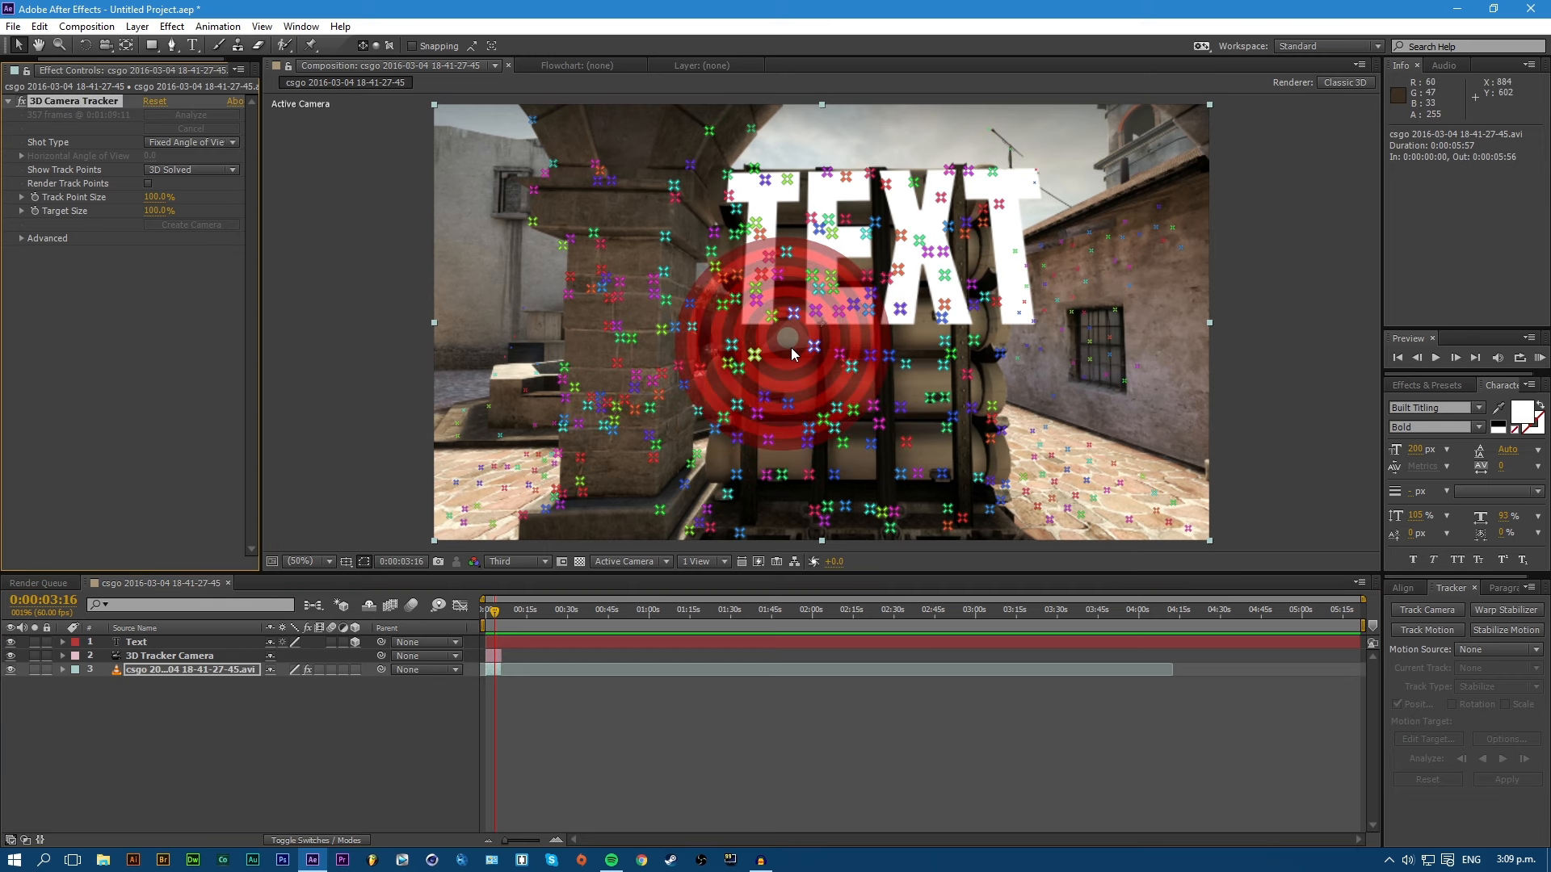
pyautogui.click(187, 641)
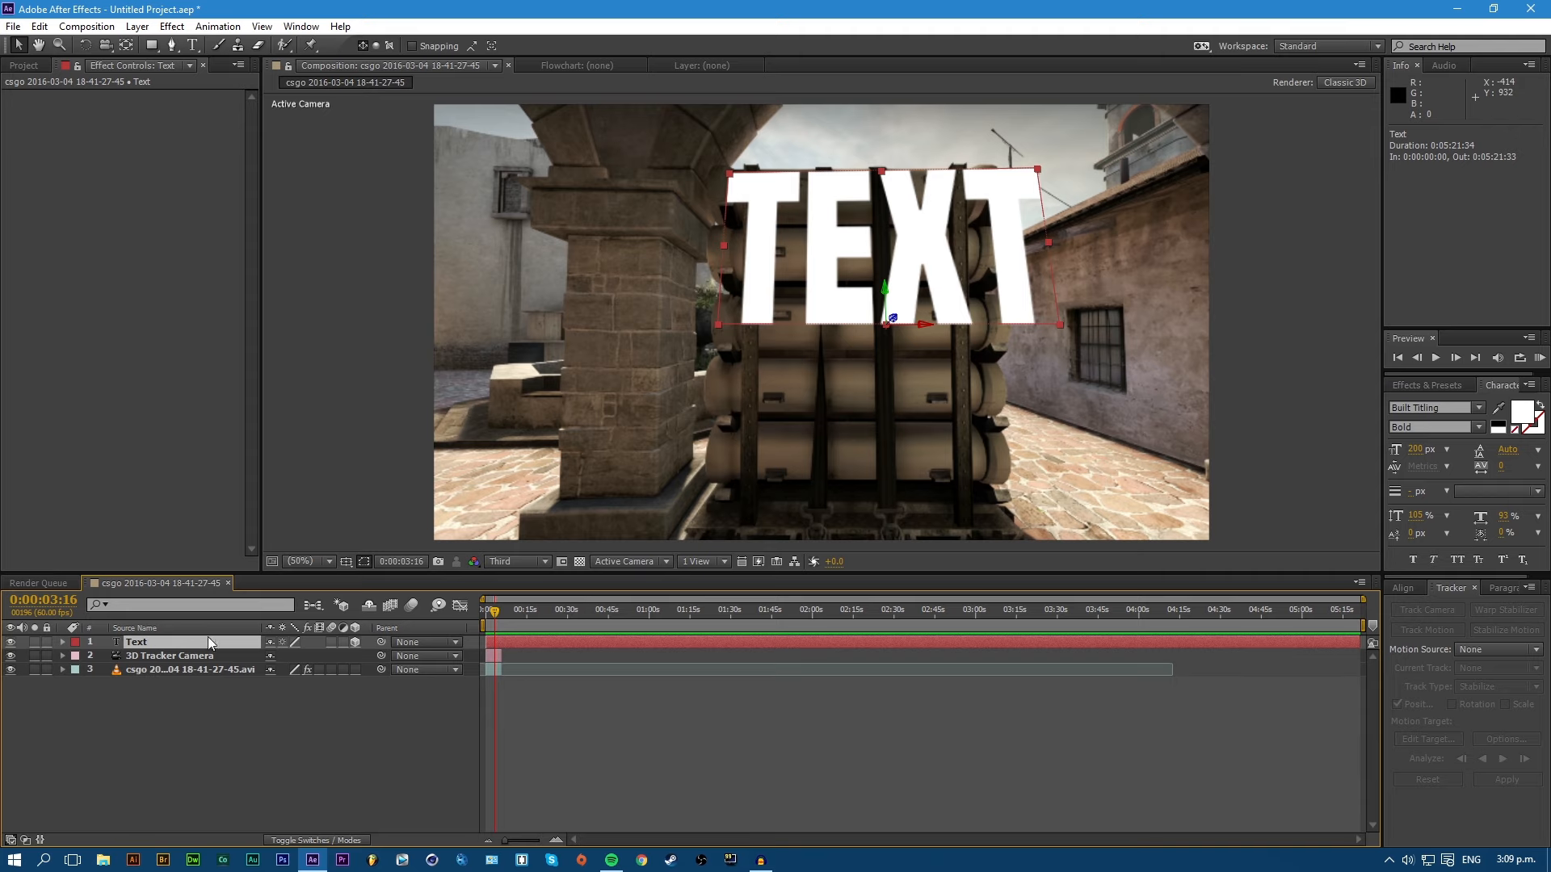
# Move to 0:00:05:03 and show the Text layer's orientation and rotation properties.
pyautogui.click(499, 611)
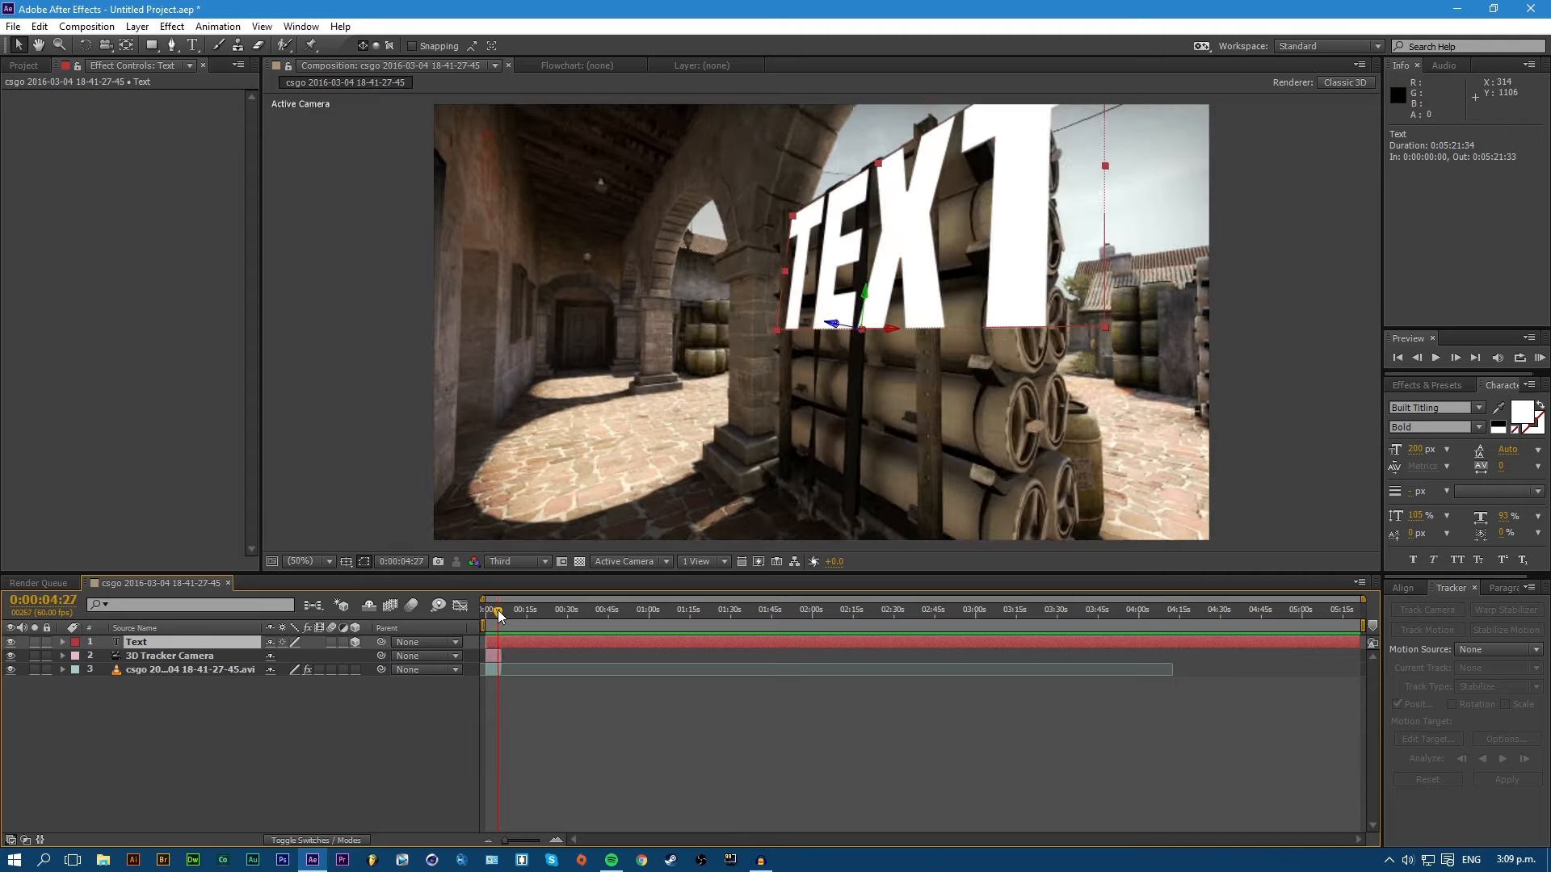
pyautogui.moveTo(498, 610); pyautogui.dragTo(497, 612)
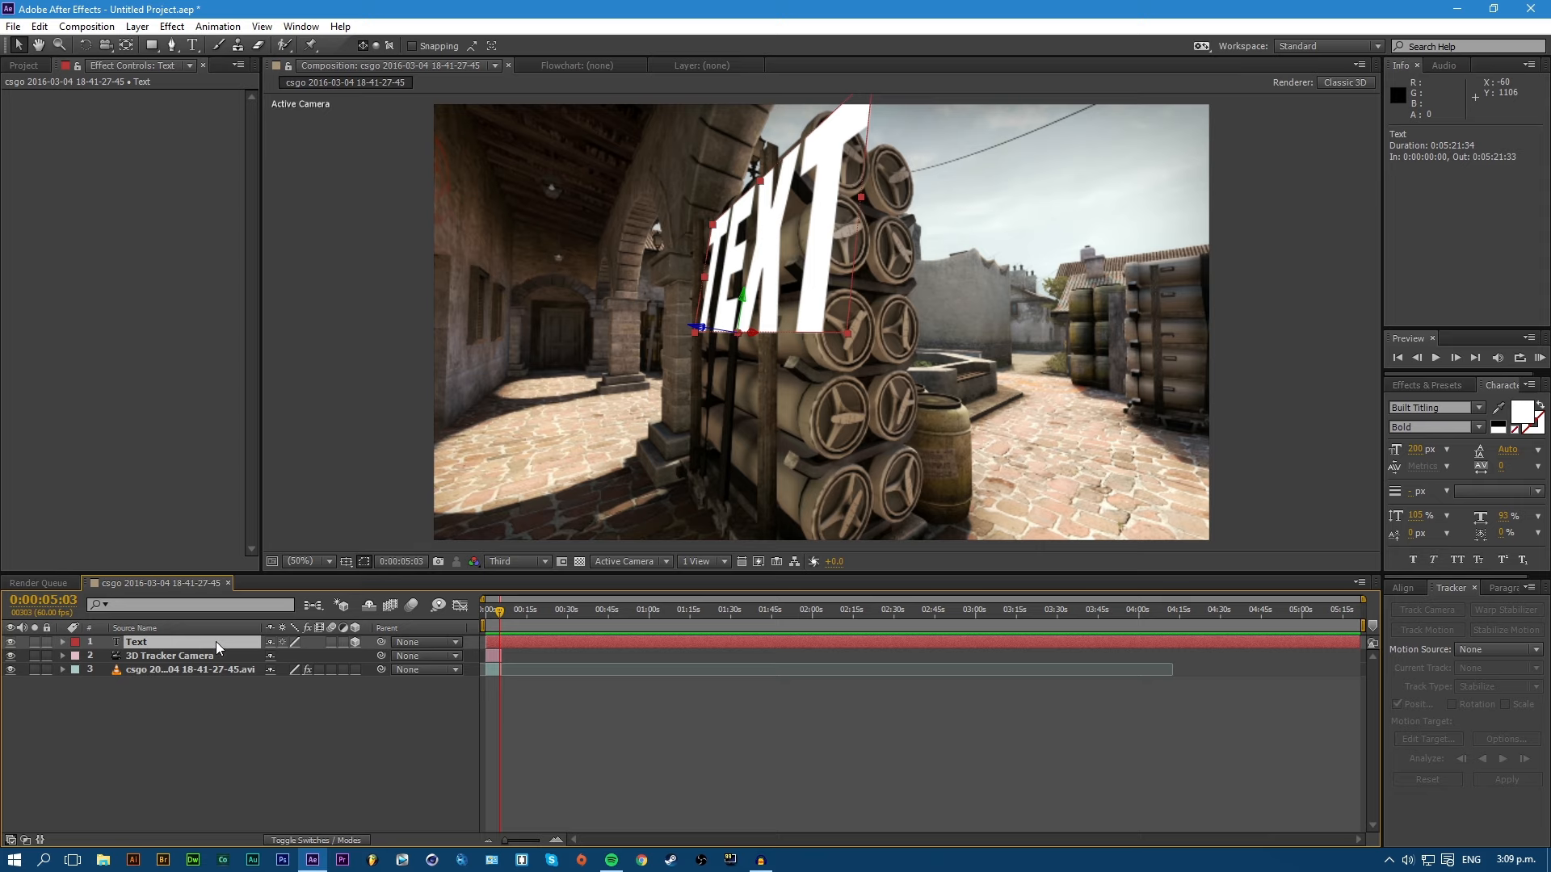
pyautogui.press('r')
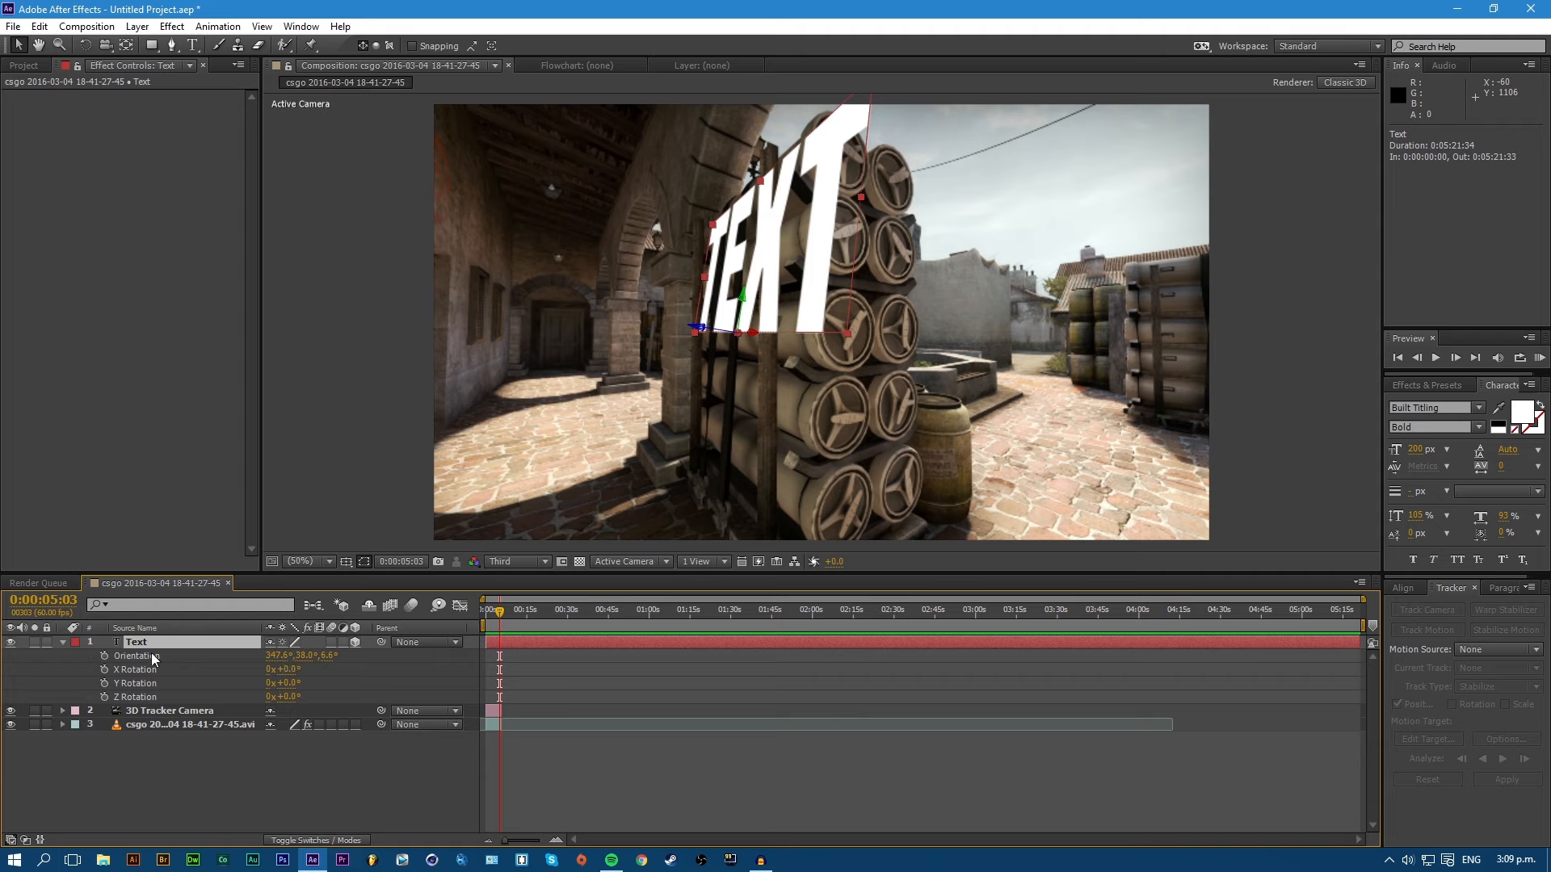
pyautogui.press('r')
pyautogui.press('r')
# Try rotating the Text layer about its X axis and by 18° about its Z axis, undoing each change.
pyautogui.moveTo(295, 668); pyautogui.dragTo(389, 671)
pyautogui.hotkey('ctrl', 'z')
pyautogui.moveTo(287, 682)
pyautogui.mouseDown()
pyautogui.moveTo(330, 678)
pyautogui.moveTo(286, 693)
pyautogui.moveTo(310, 692)
pyautogui.mouseUp()
pyautogui.hotkey('ctrl', 'z')
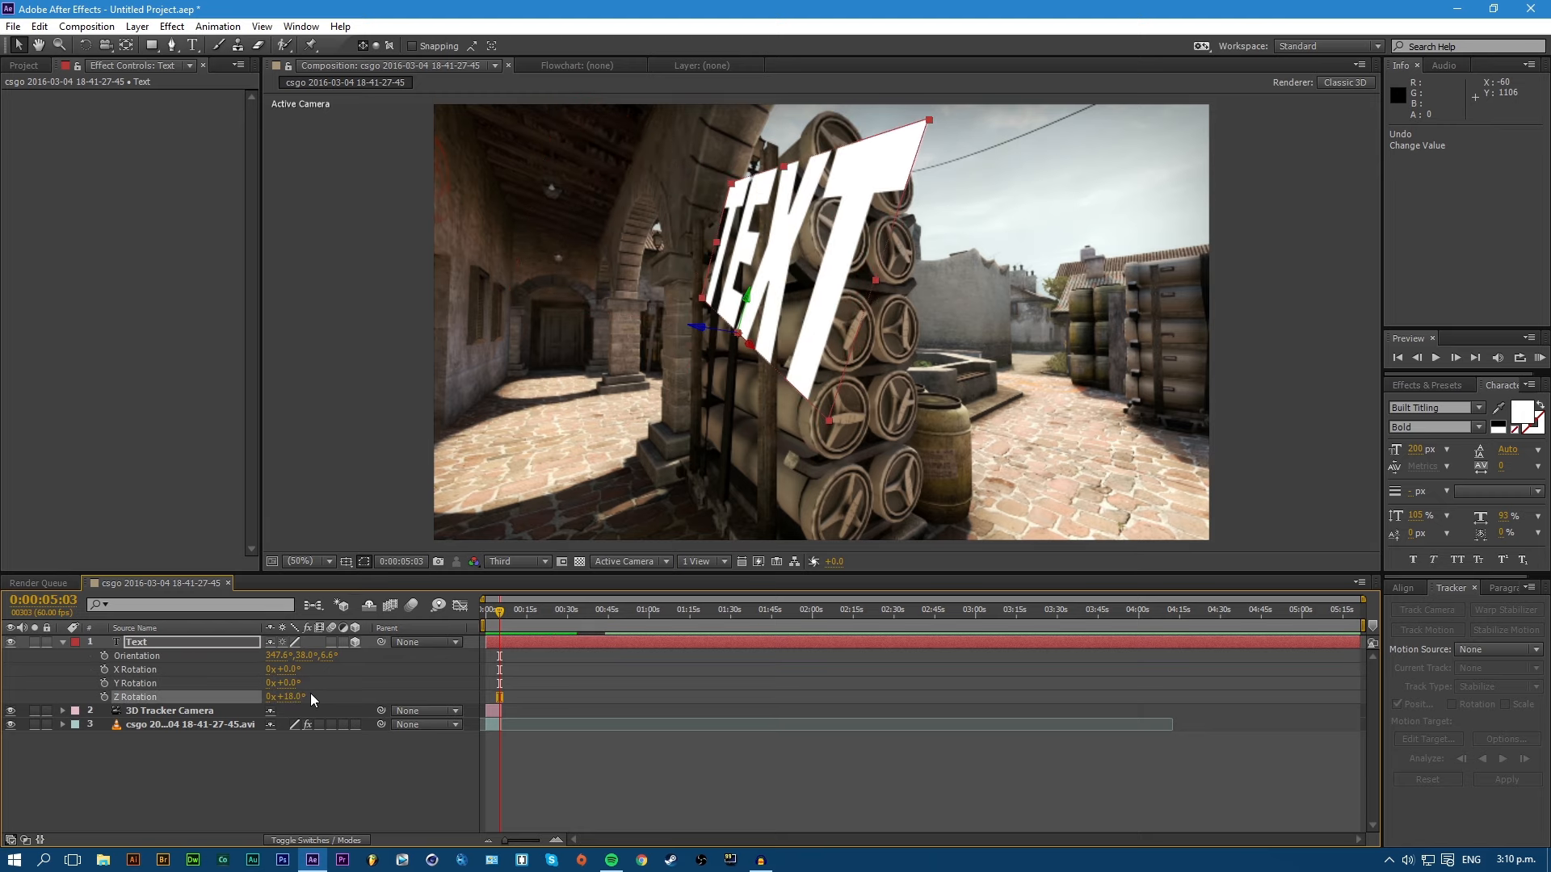
# Undo the Text layer's Z-axis rotation and set its X Rotation to 6°.
pyautogui.hotkey('ctrl', 'z')
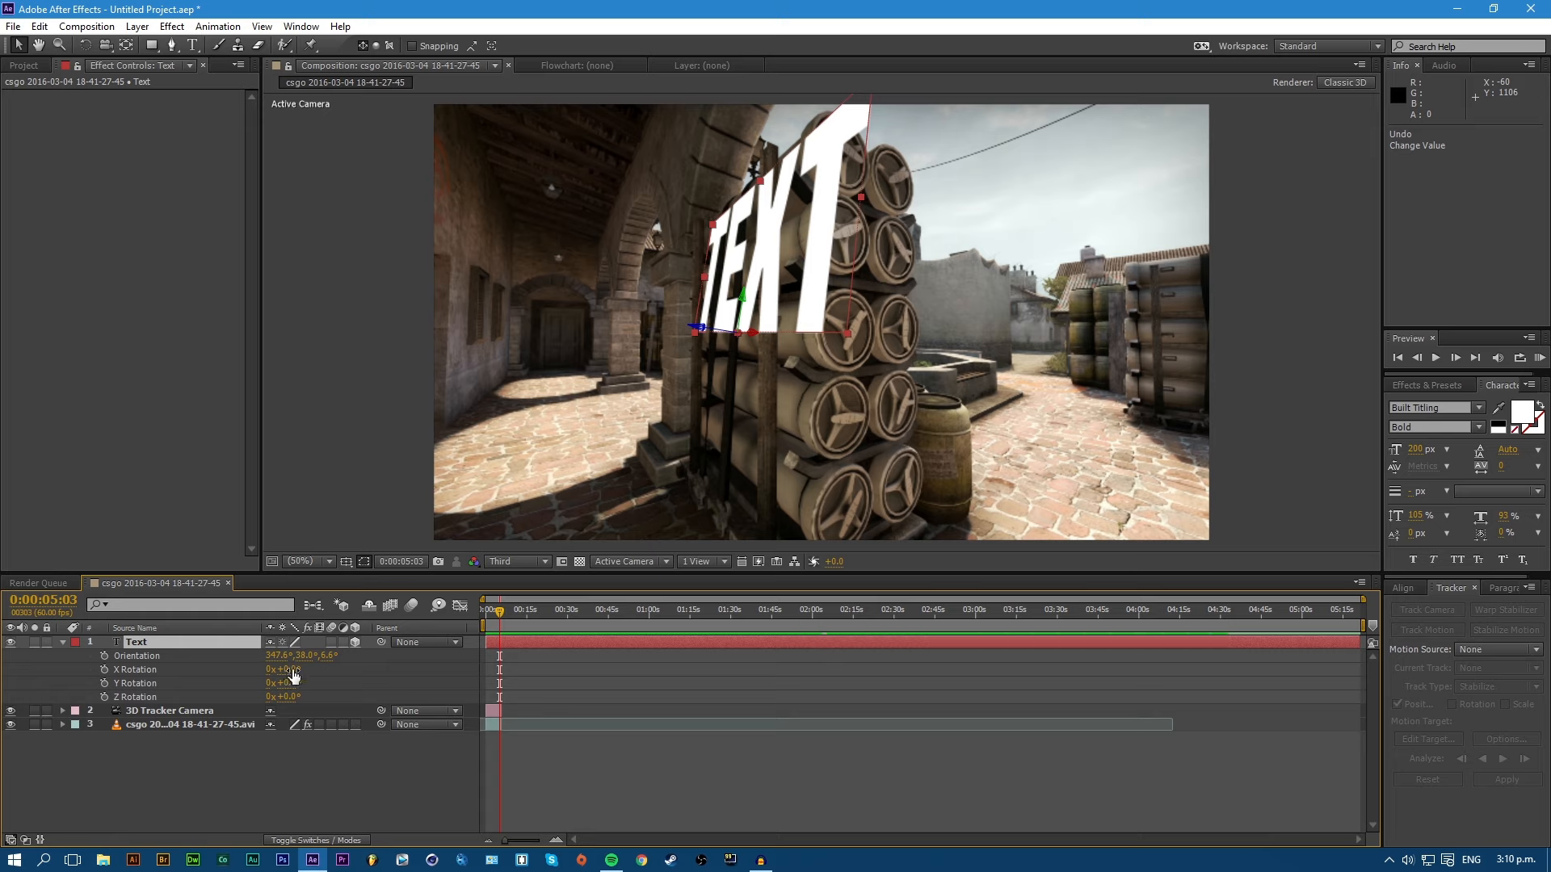
pyautogui.moveTo(295, 675)
pyautogui.mouseDown()
pyautogui.moveTo(280, 671)
pyautogui.moveTo(300, 670)
pyautogui.mouseUp()
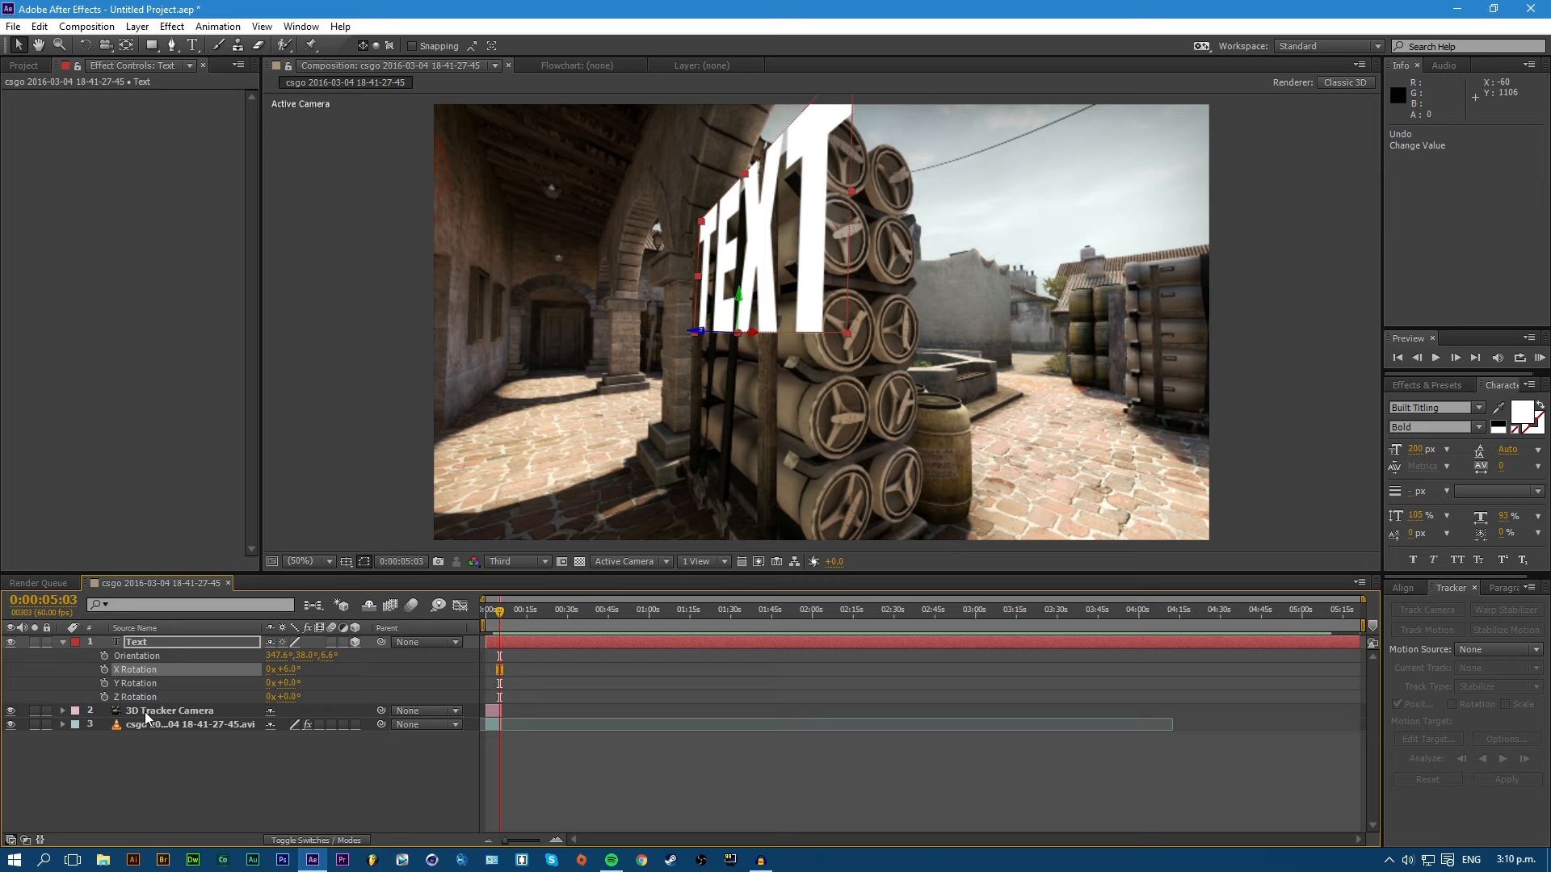
# Go to 0:00:03:16 and scale the Text layer to 200% on all axes.
pyautogui.click(187, 644)
pyautogui.click(490, 617)
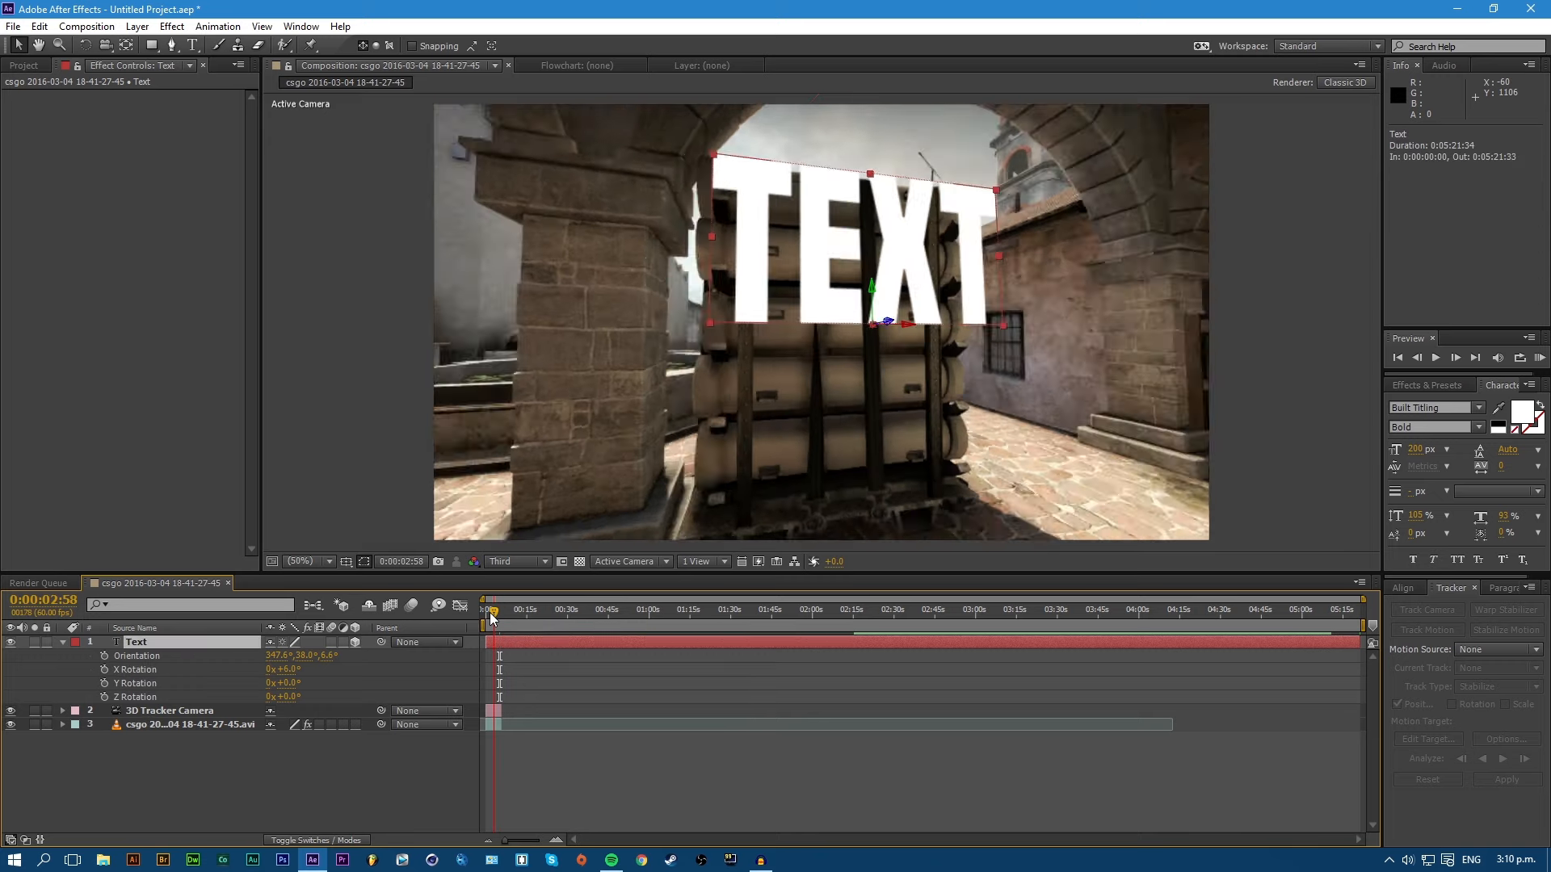
pyautogui.moveTo(490, 618); pyautogui.dragTo(494, 619)
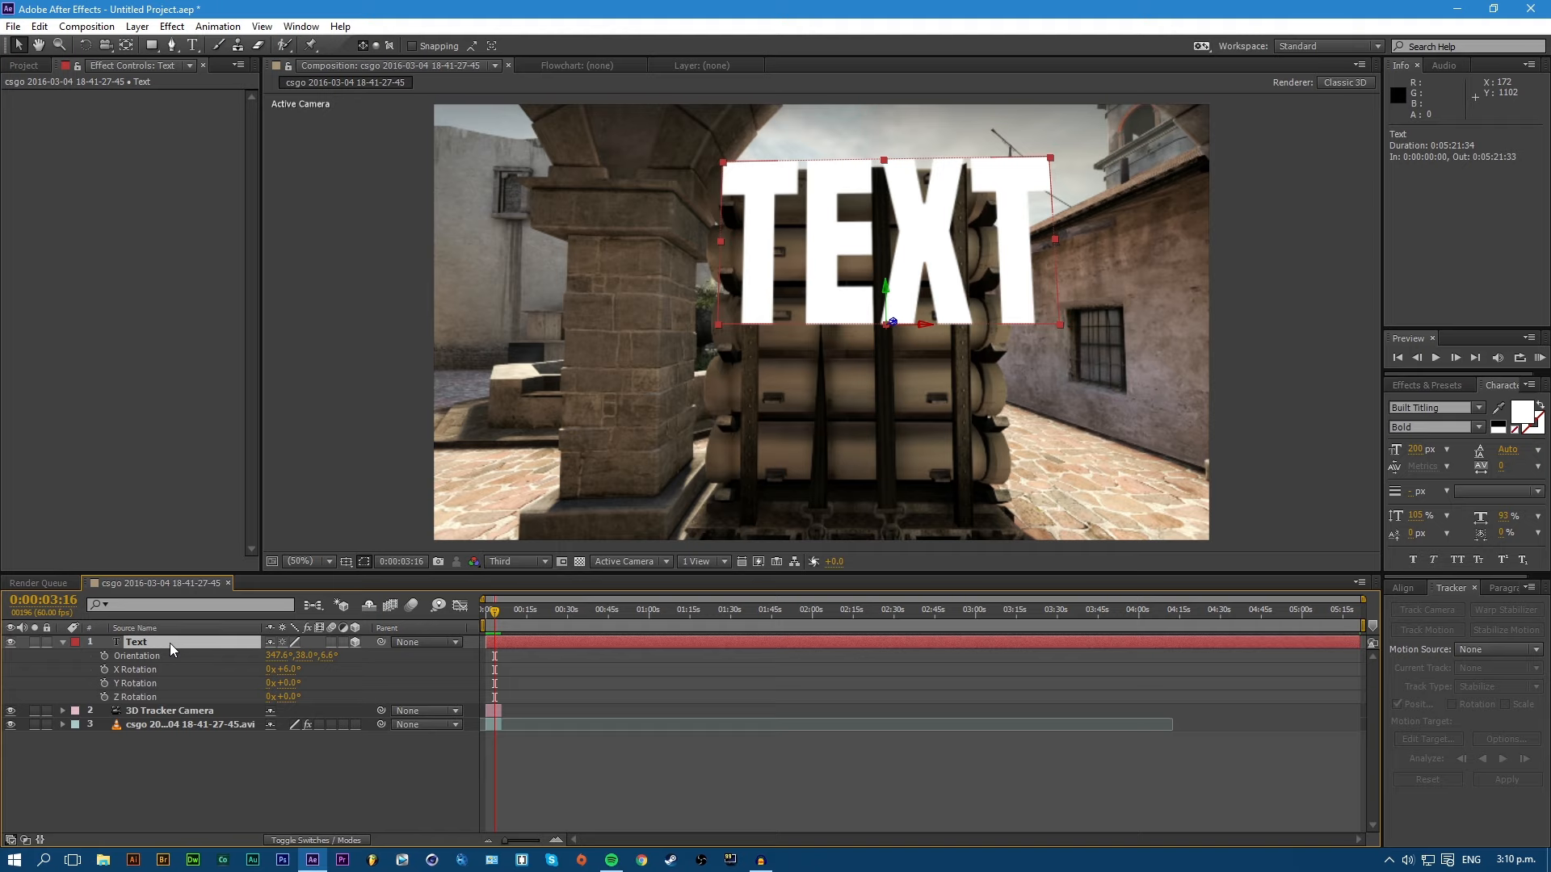
pyautogui.press('s')
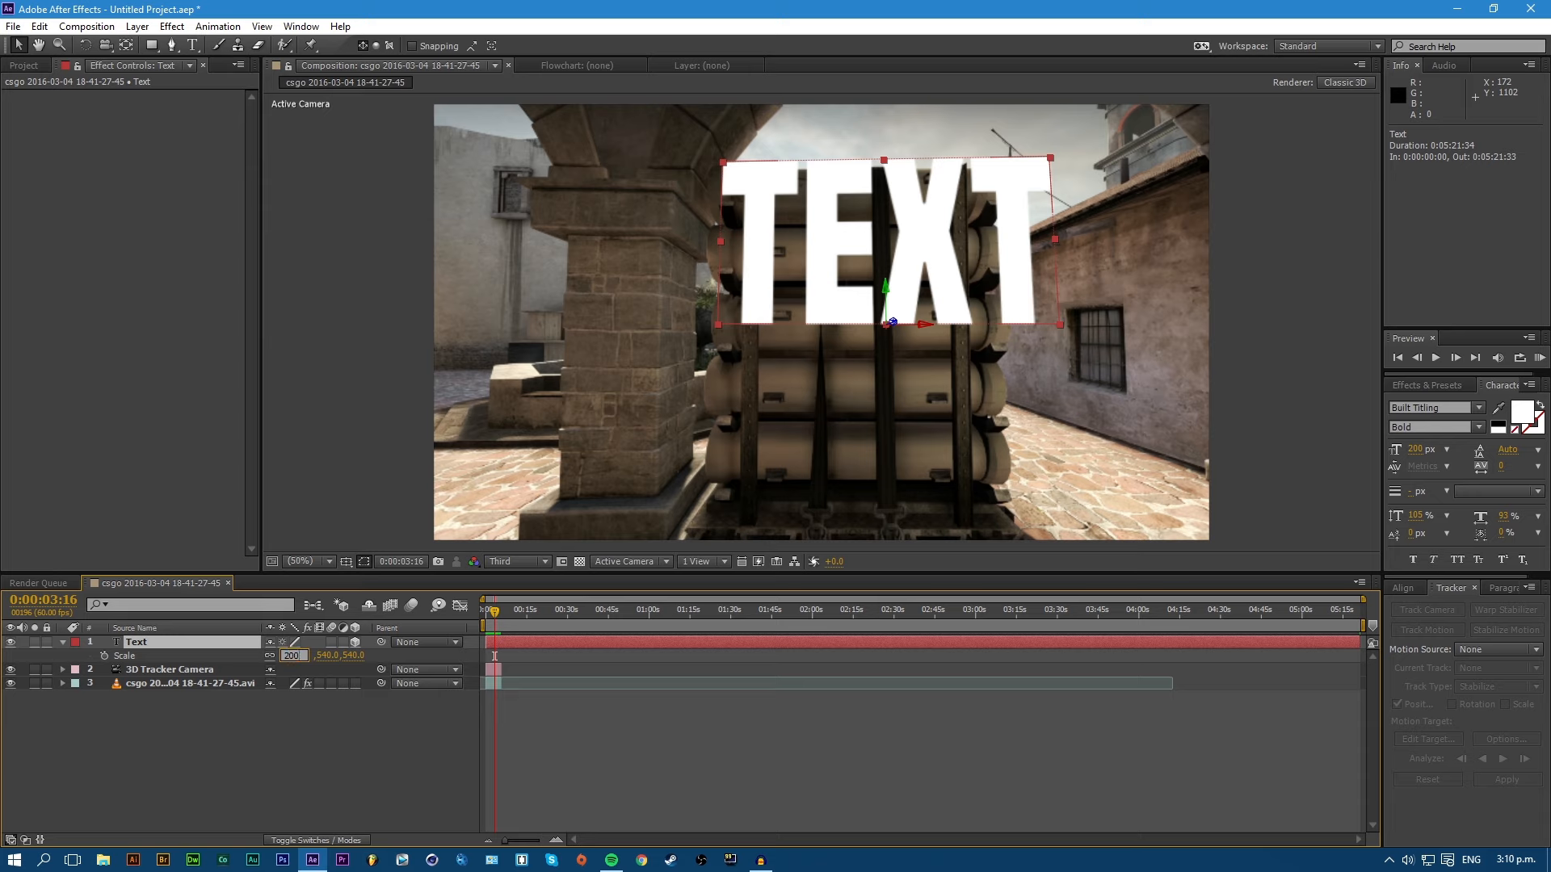
pyautogui.press('Return')
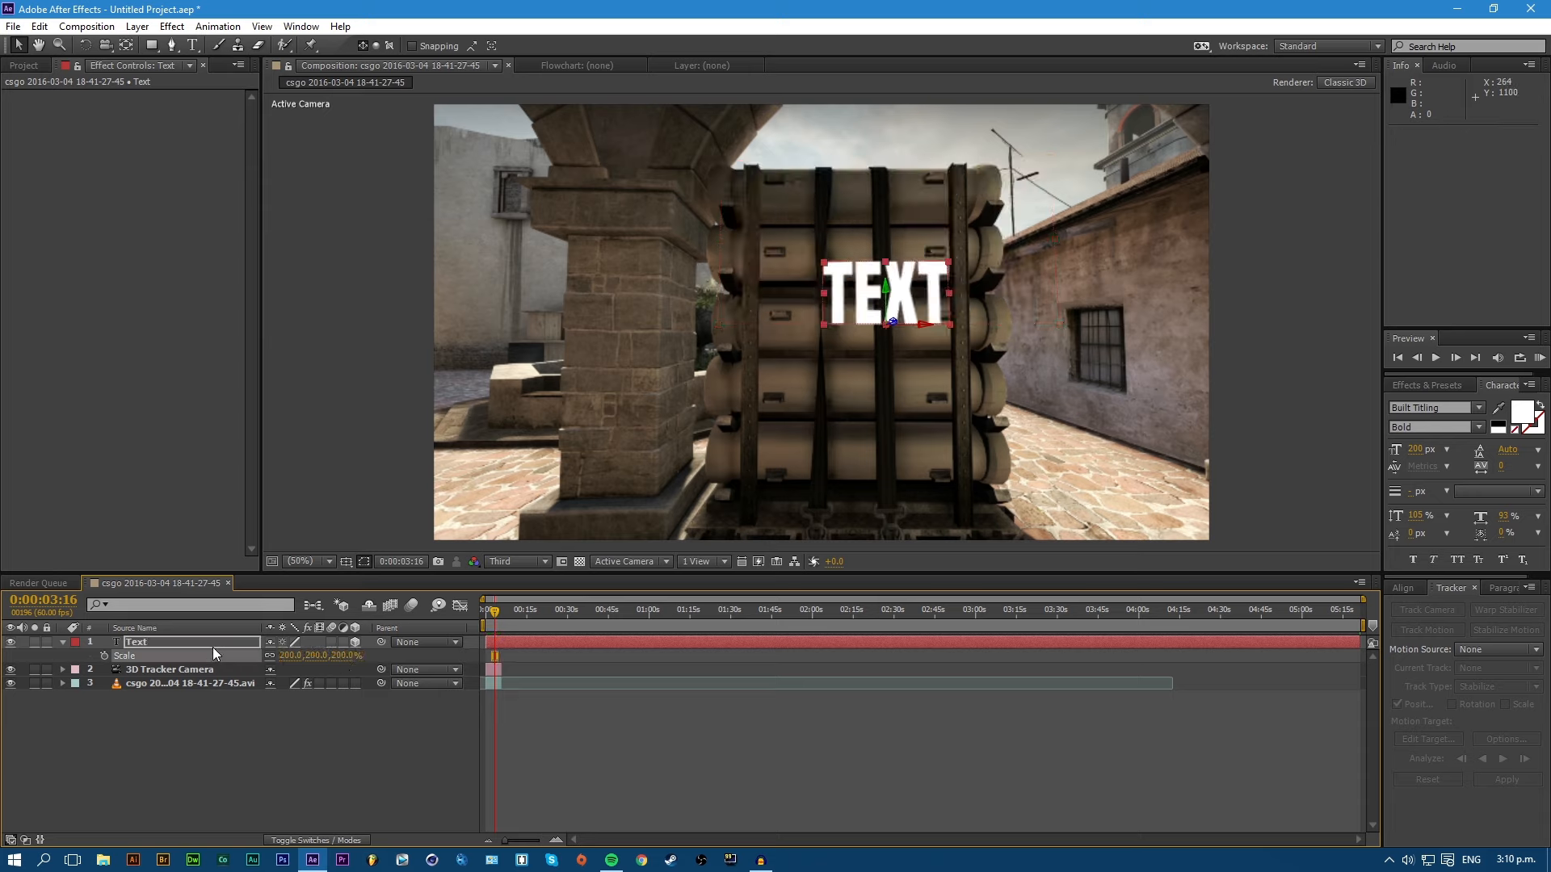
# Slide the Text layer along its X axis across the barrels to about 1155, 563, 681, adjusting it at 0:00:04:27 and 0:00:03:16.
pyautogui.click(212, 647)
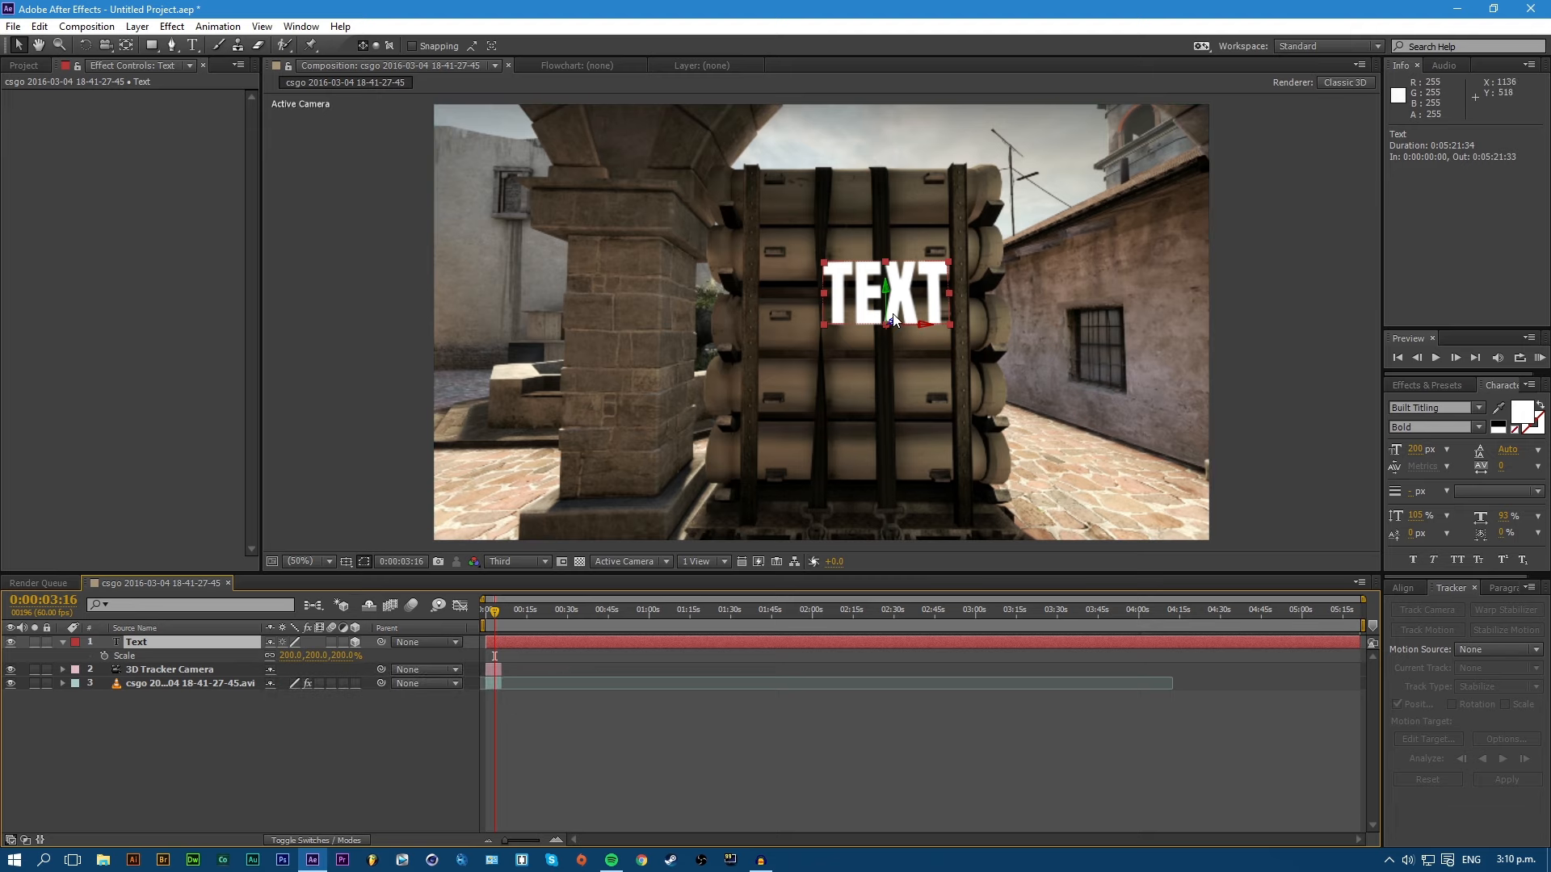
pyautogui.moveTo(496, 609); pyautogui.dragTo(499, 609)
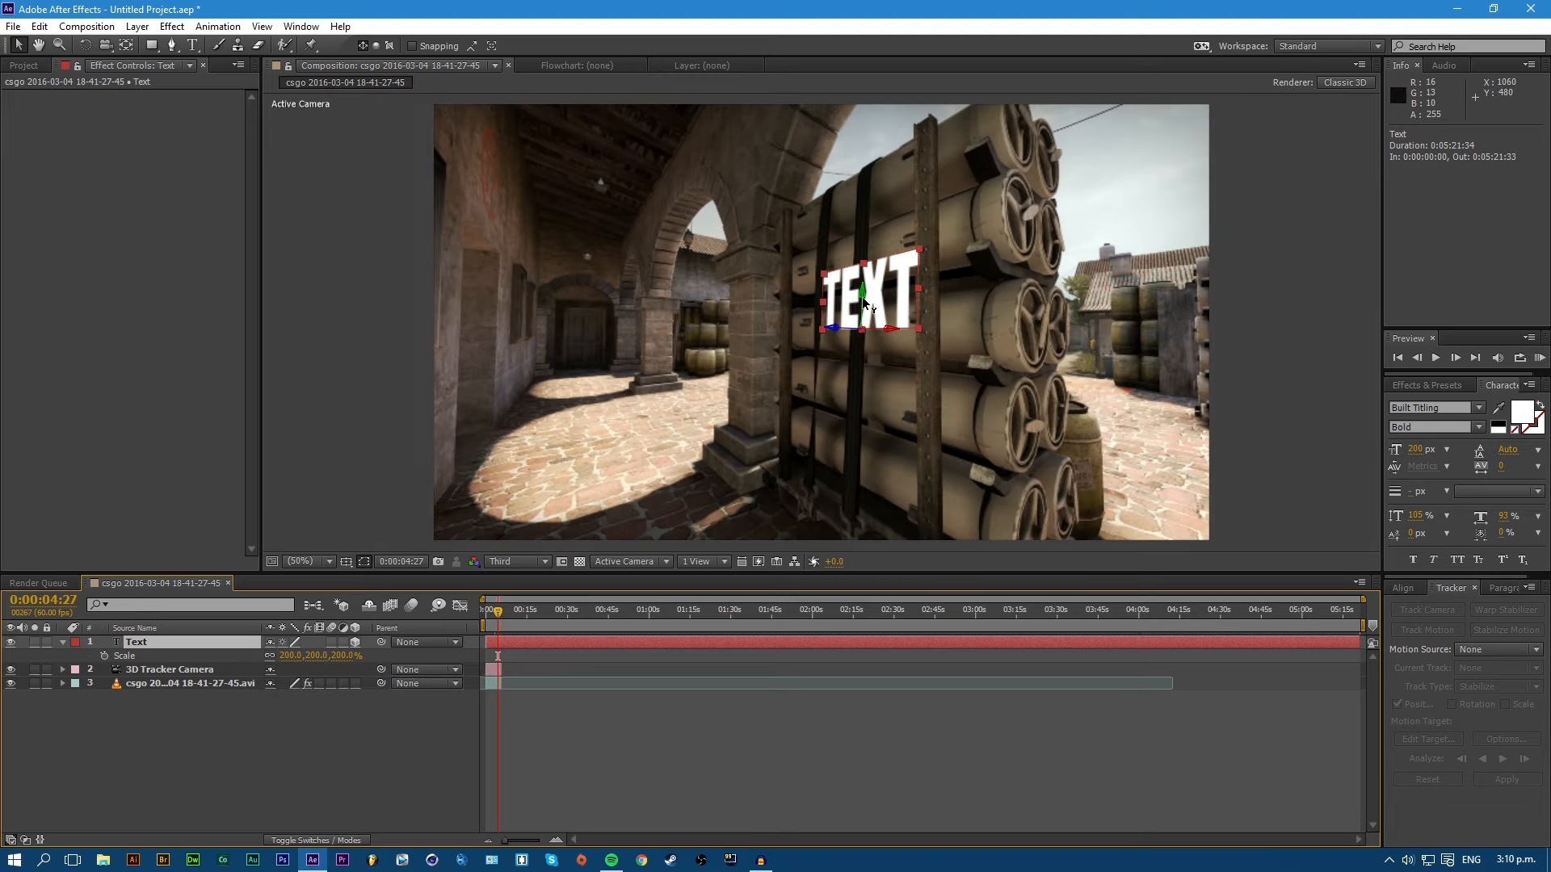
pyautogui.moveTo(870, 331); pyautogui.dragTo(847, 334)
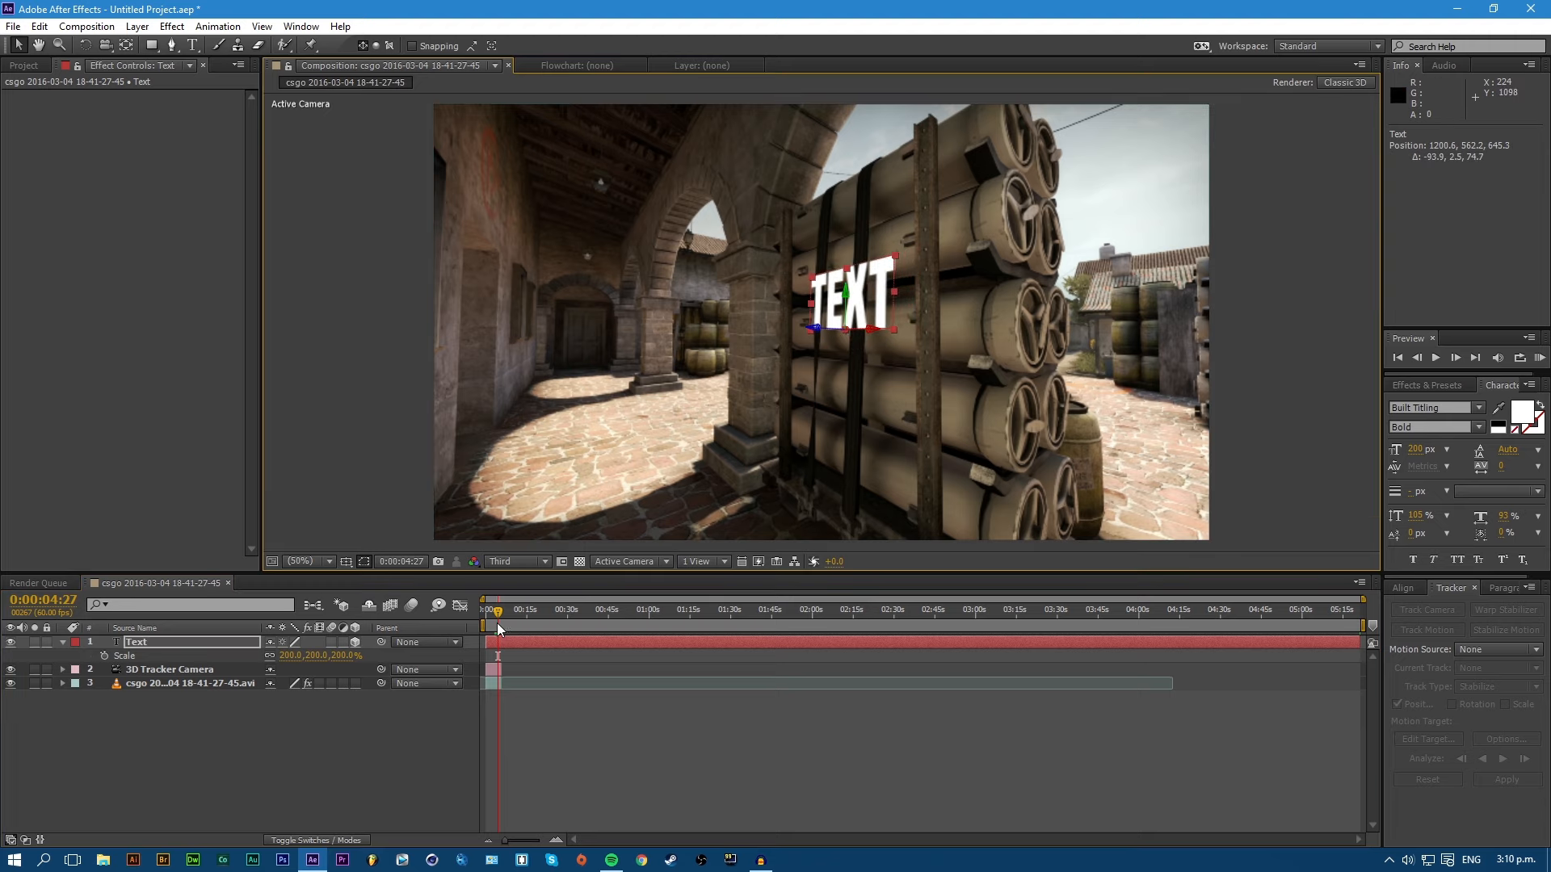
pyautogui.moveTo(495, 615); pyautogui.dragTo(489, 614)
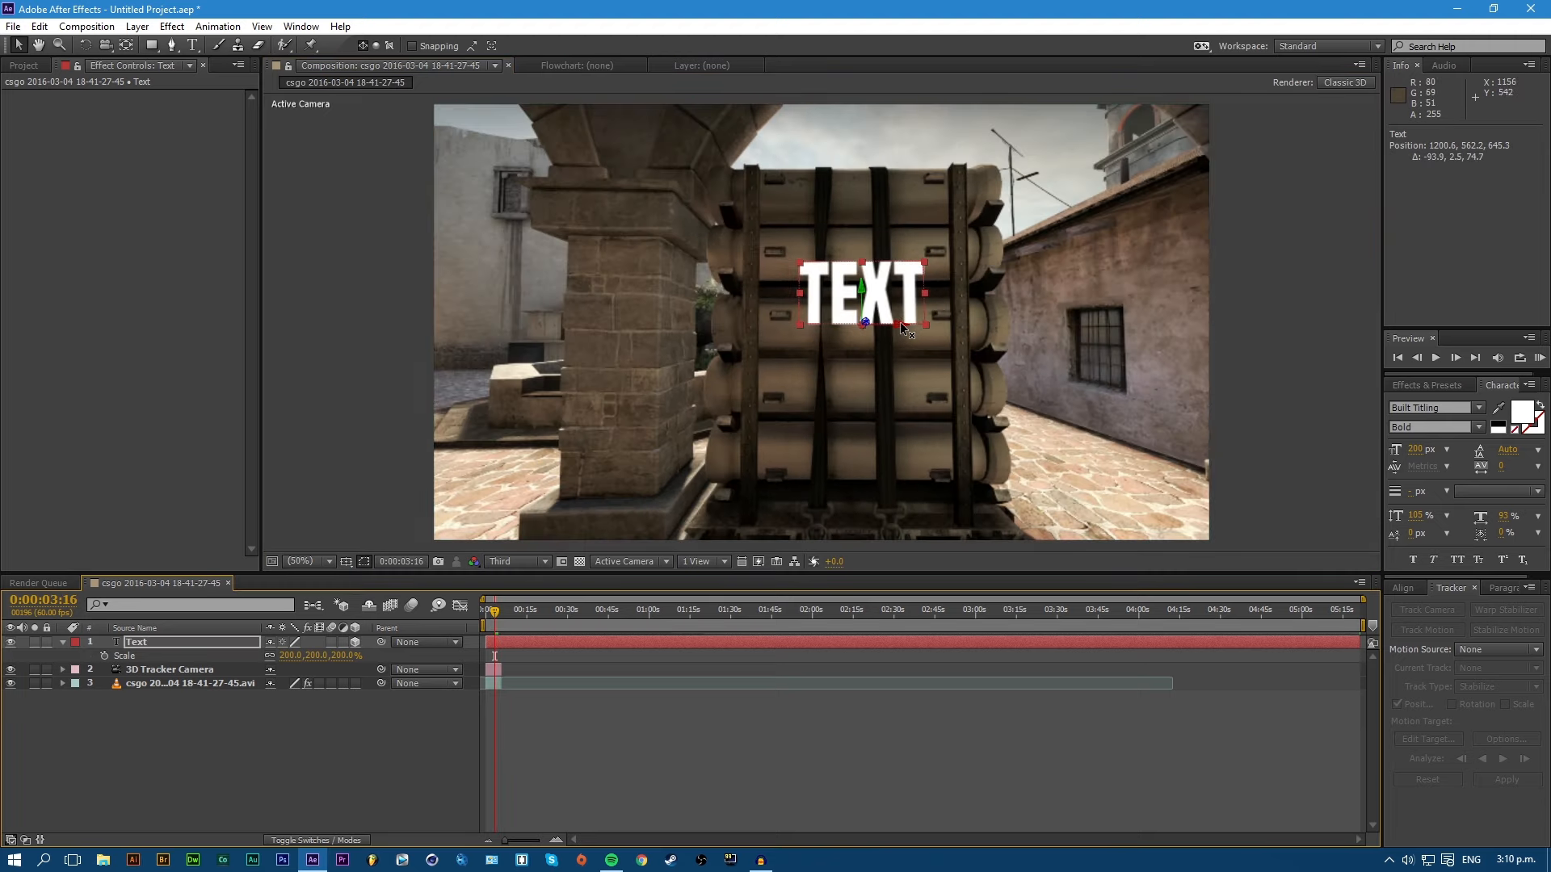
pyautogui.moveTo(893, 331); pyautogui.dragTo(876, 324)
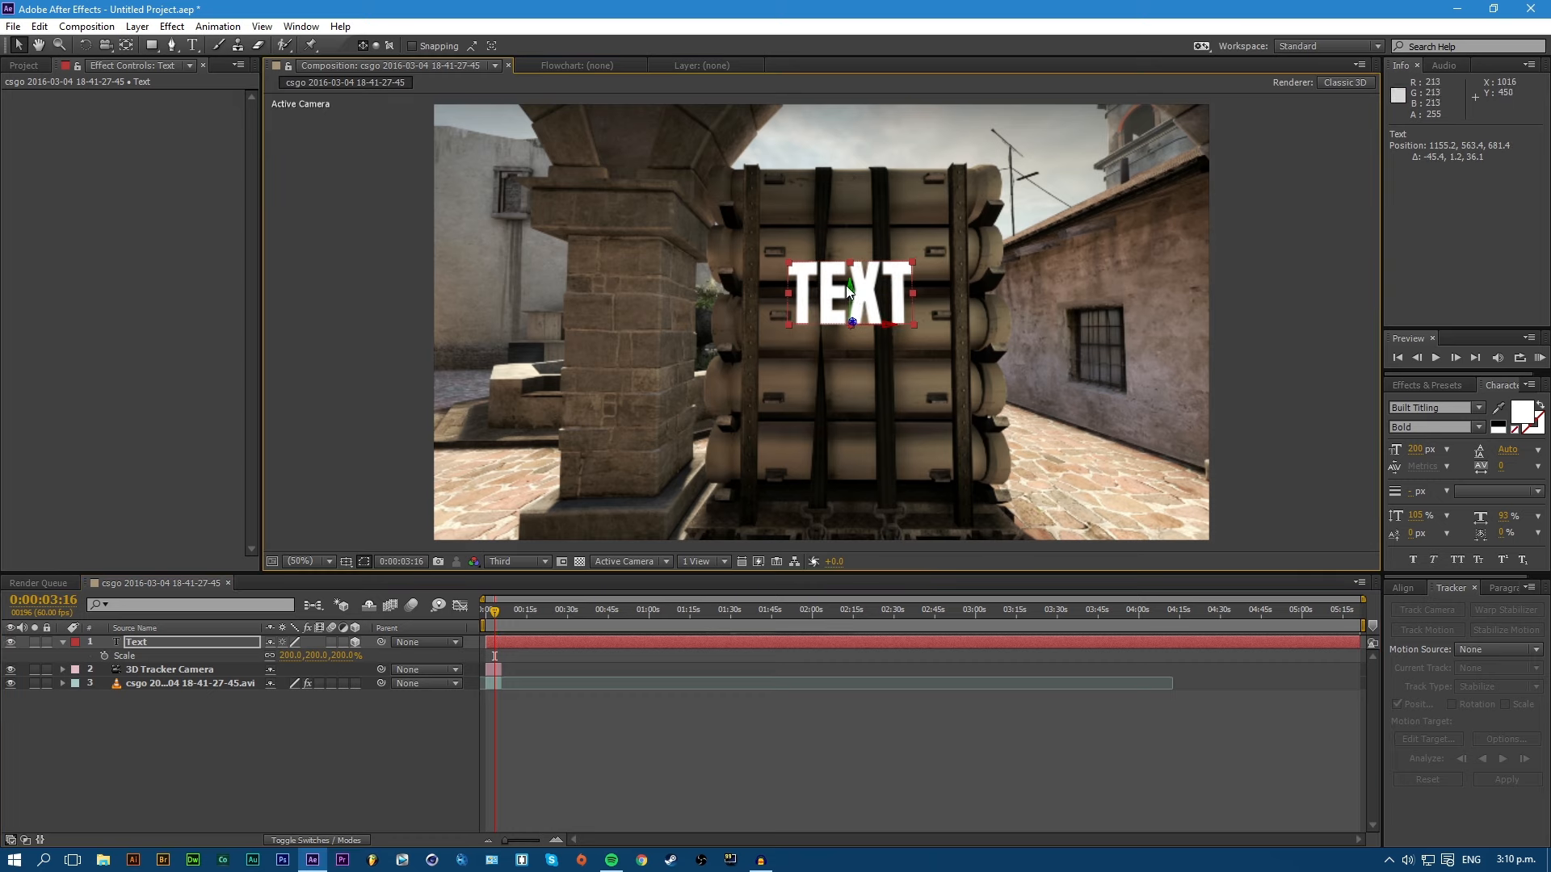
# Try moving the Text layer down to the base of the stone pillar, check it at 0:00:03:34, and undo the move.
pyautogui.moveTo(850, 285); pyautogui.dragTo(336, 467)
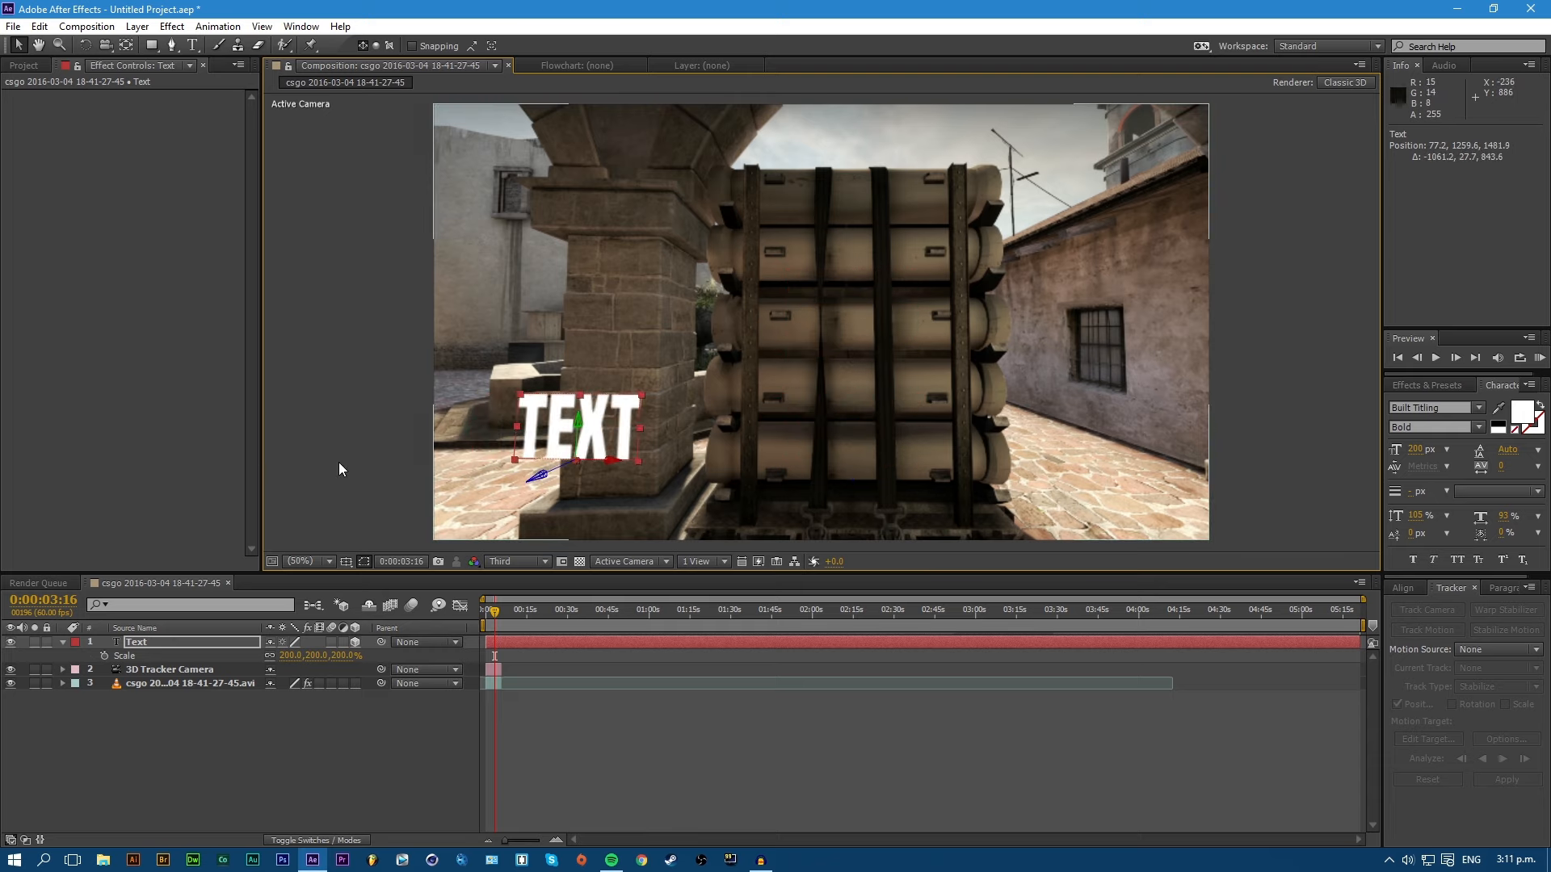
pyautogui.moveTo(501, 614); pyautogui.dragTo(495, 613)
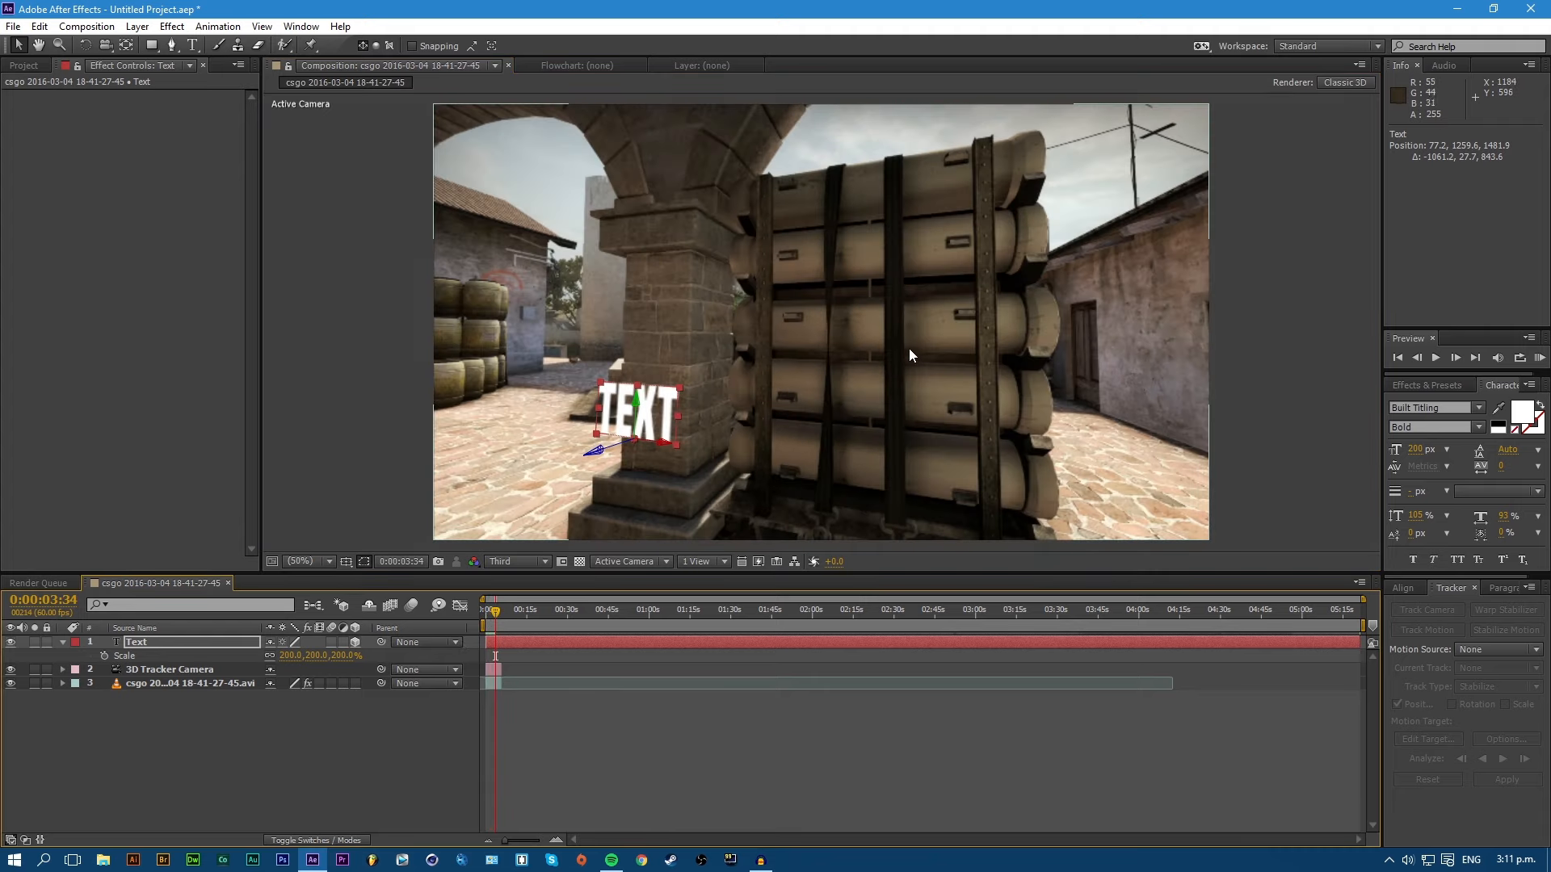
pyautogui.hotkey('ctrl', 'z')
pyautogui.hotkey('ctrl', 'z')
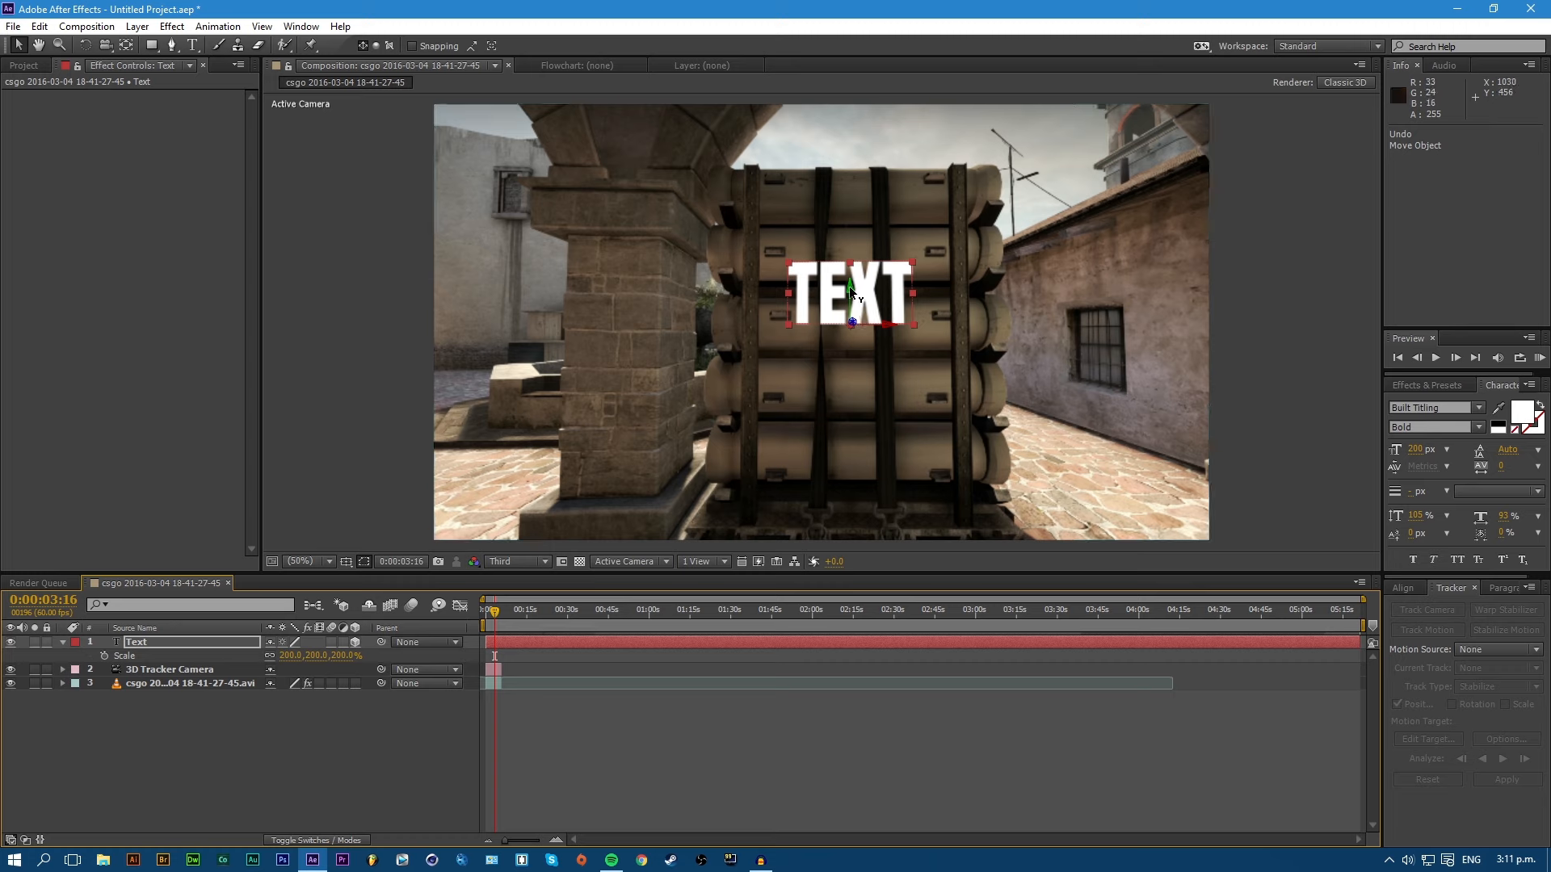
# Lower the text onto the middle barrel row and change its wording to HELLO.
pyautogui.moveTo(849, 288); pyautogui.dragTo(833, 352)
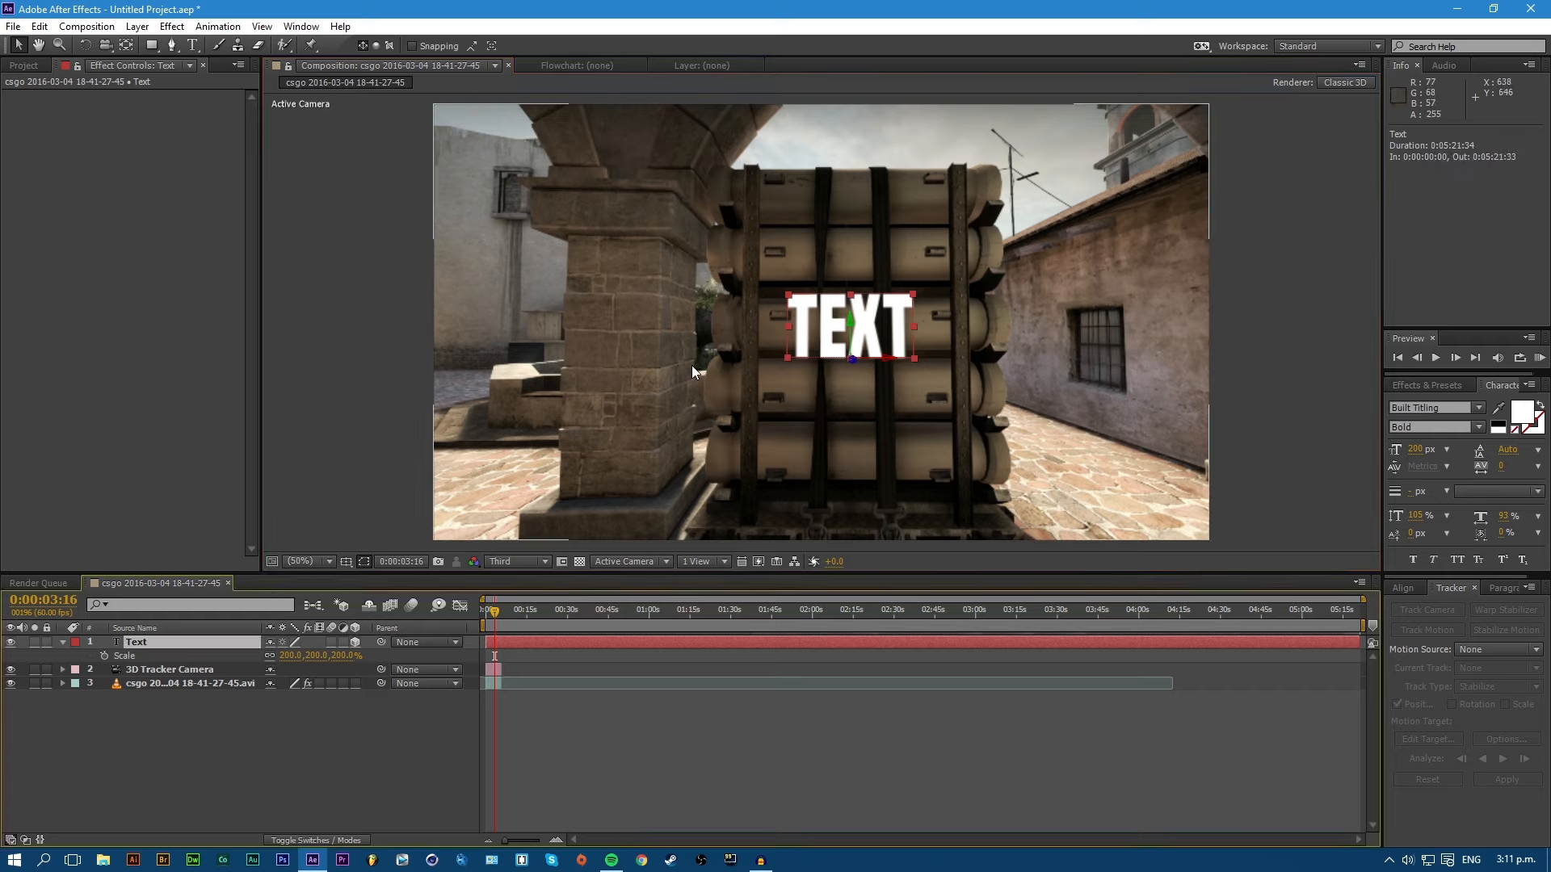
pyautogui.click(192, 46)
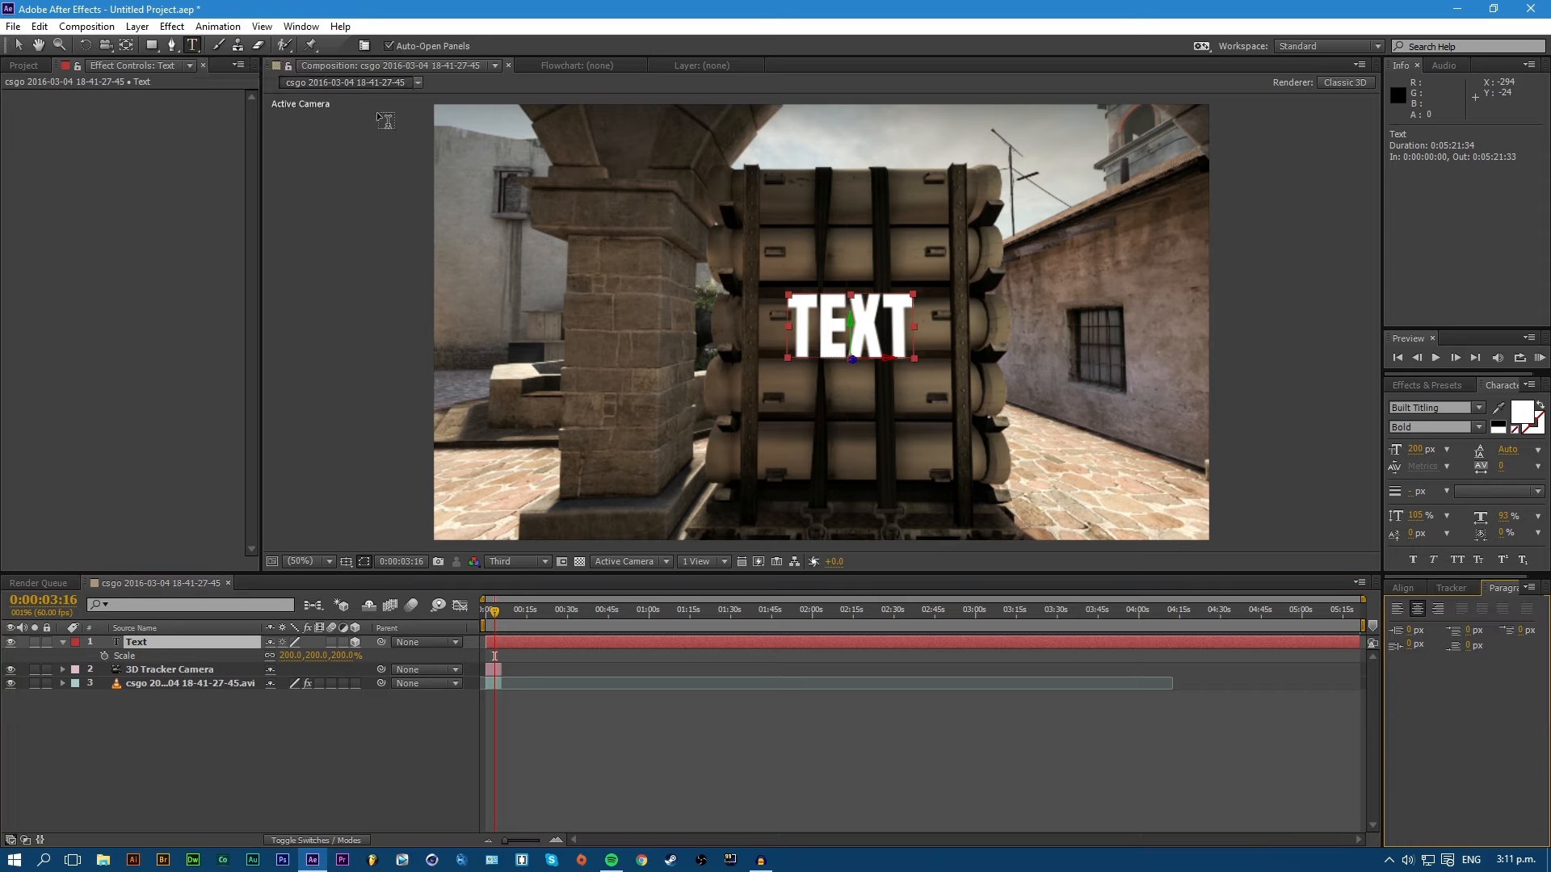
pyautogui.doubleClick(840, 334)
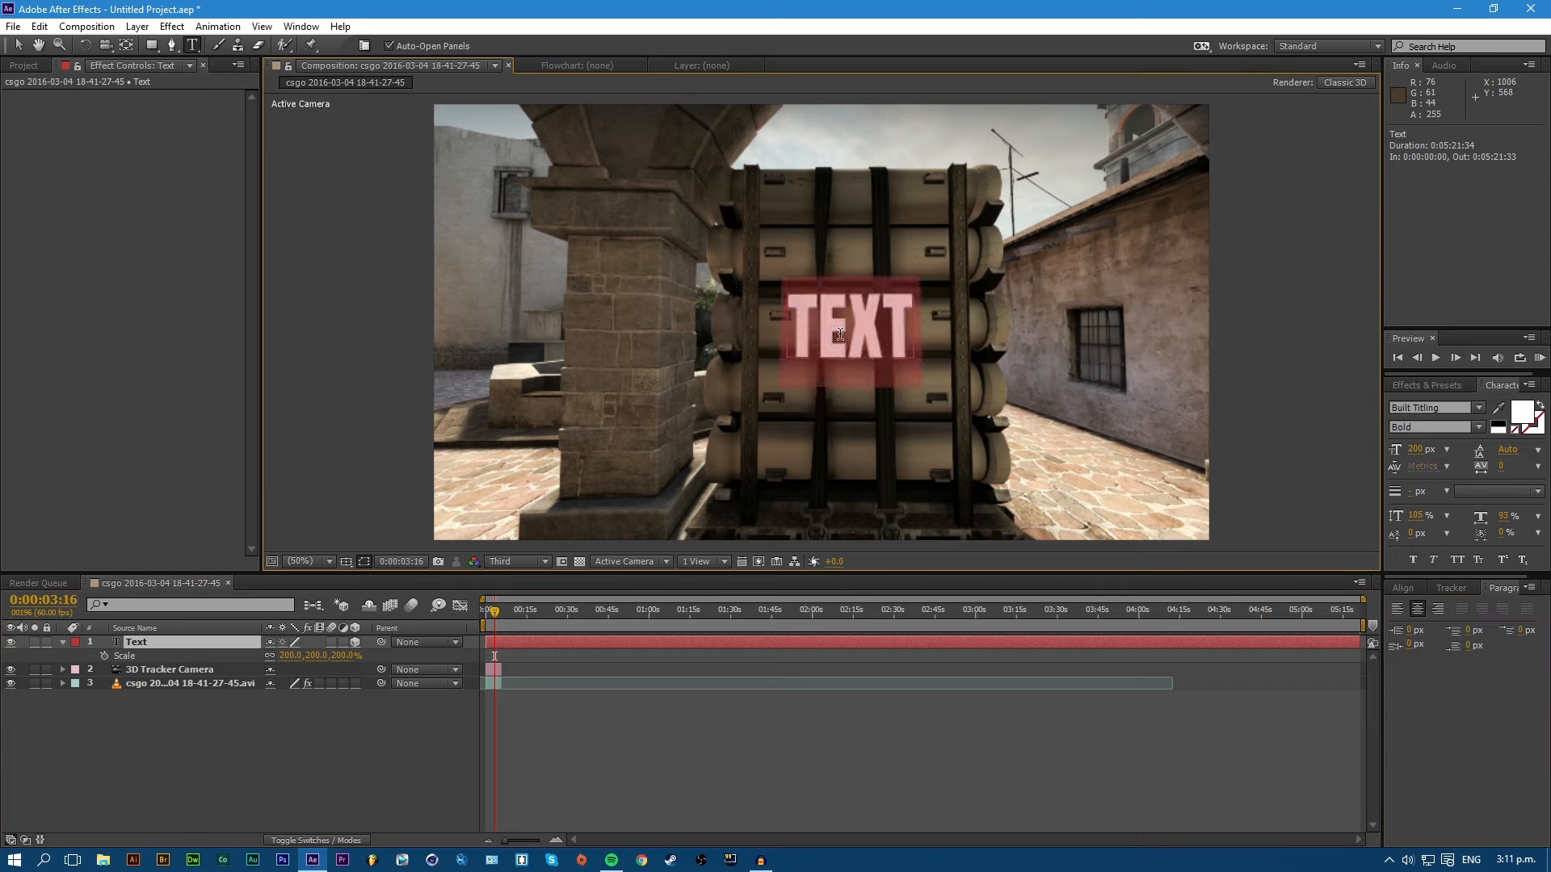
pyautogui.write('HELLO')
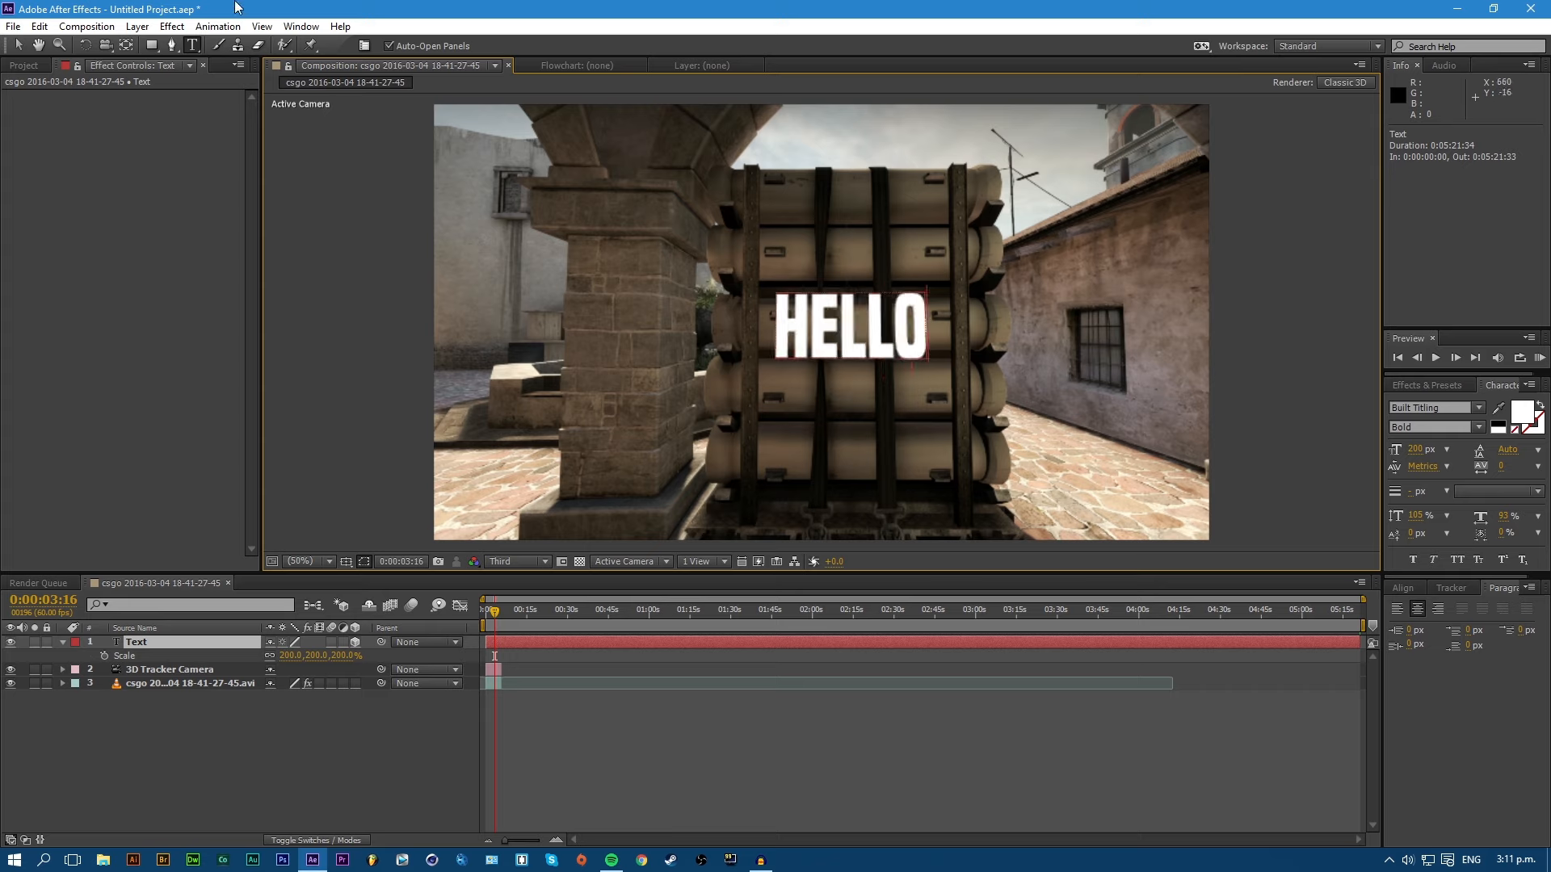
pyautogui.click(17, 45)
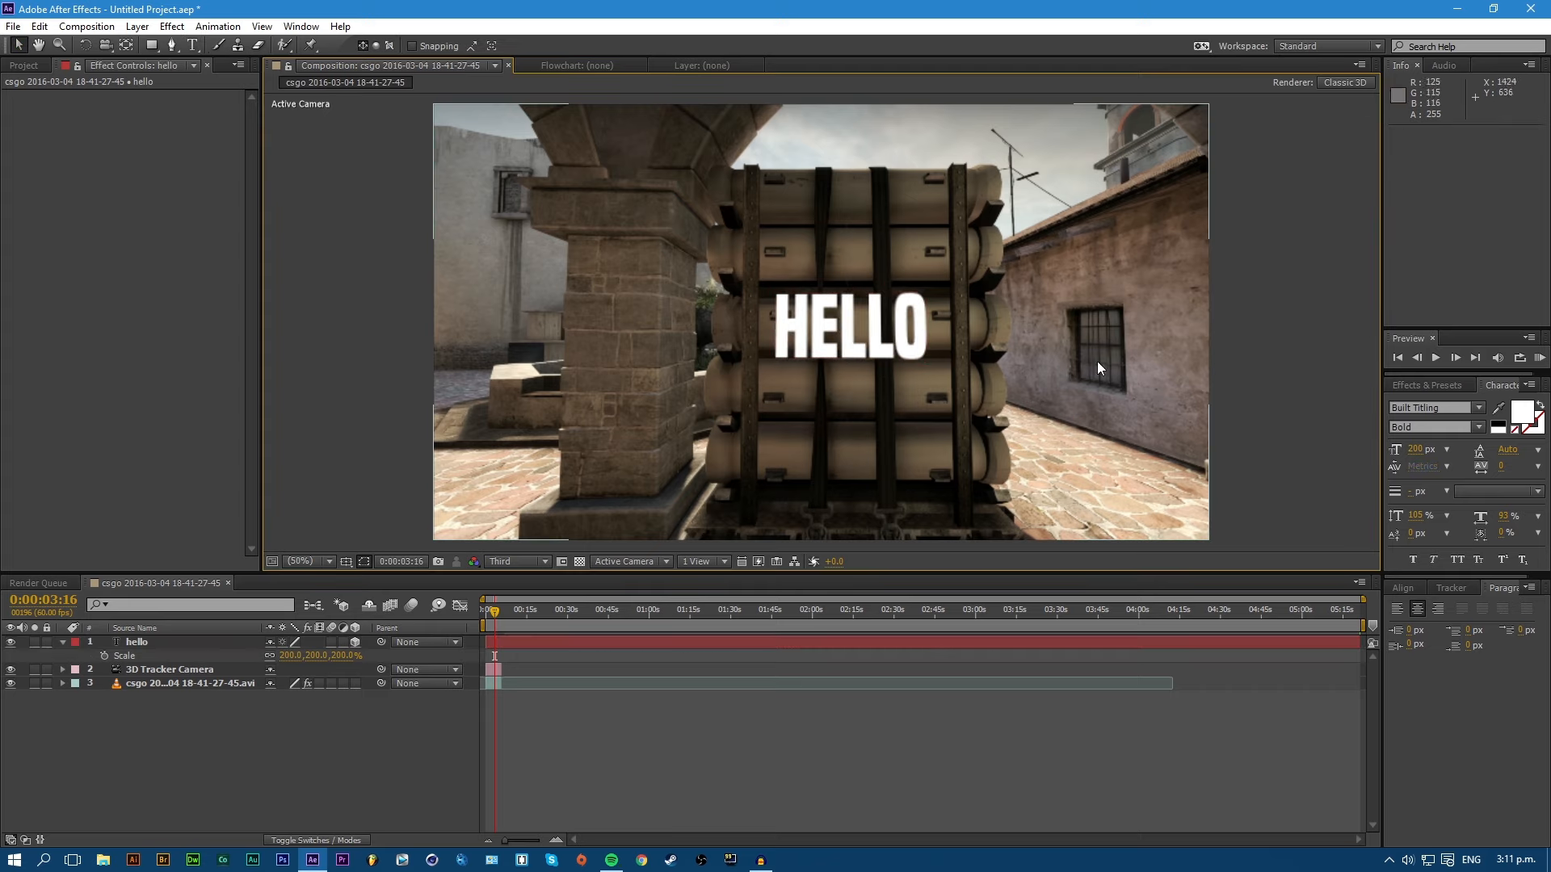
# RAM preview the tracked HELLO text, and move the hello layer along its Z axis outward from the barrels.
pyautogui.click(1540, 357)
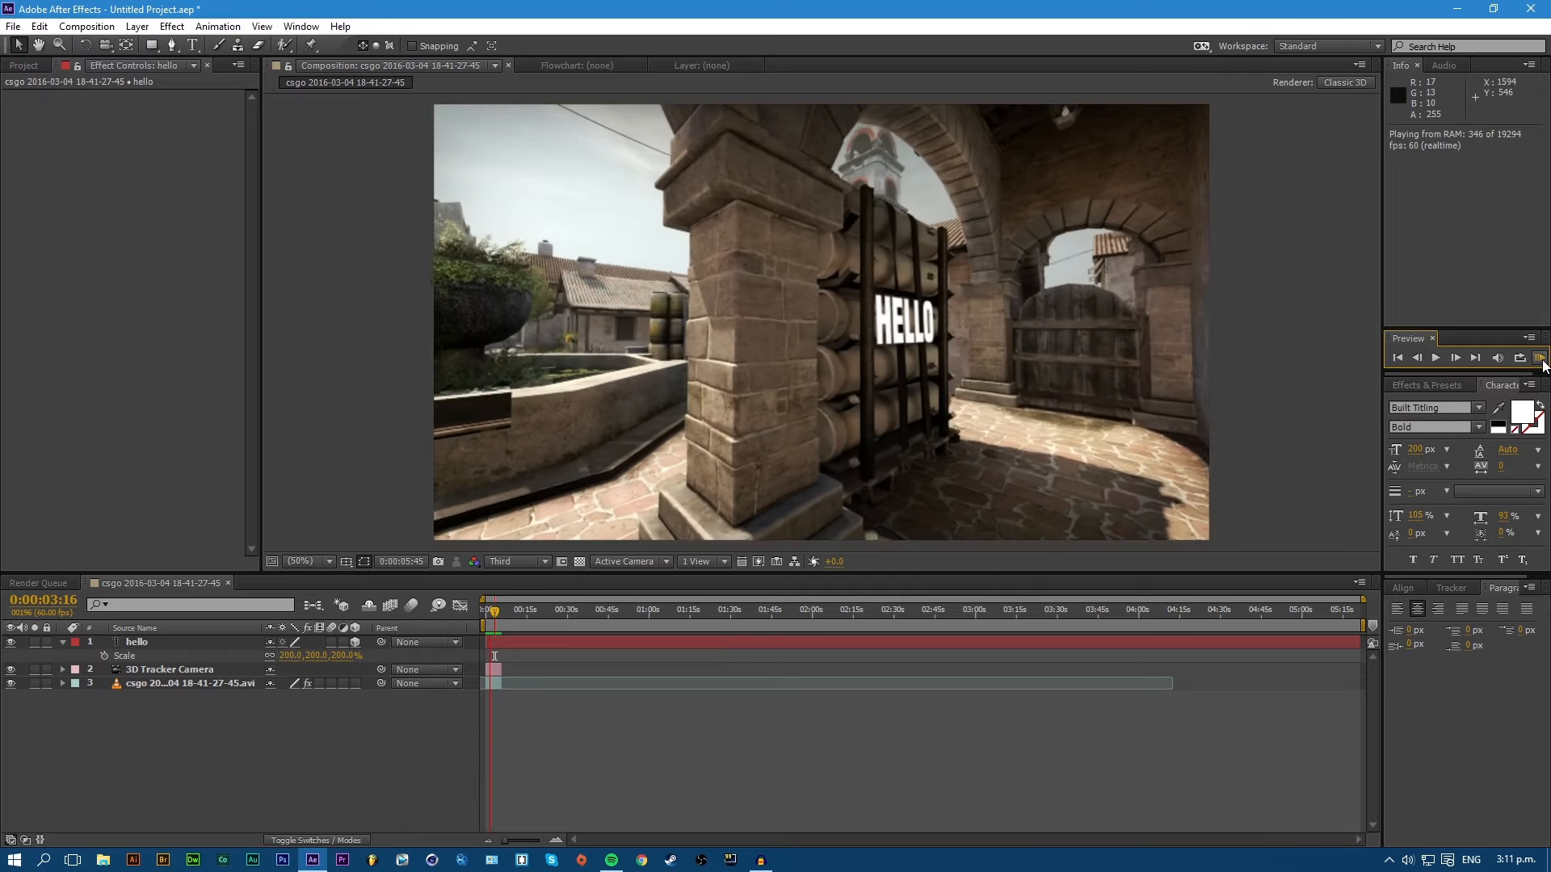
pyautogui.click(1541, 360)
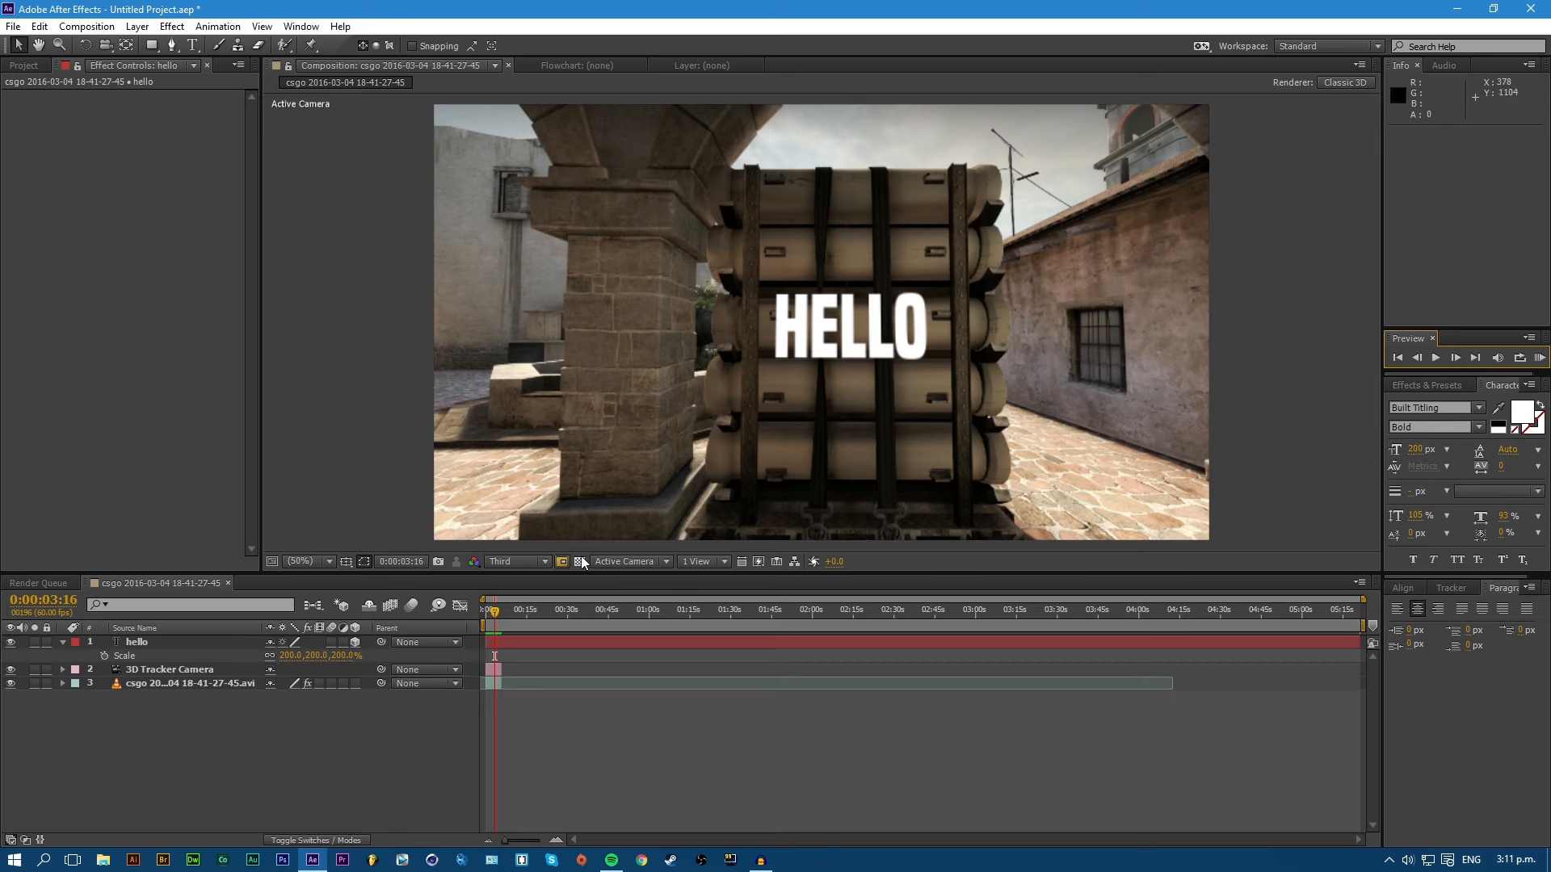
pyautogui.click(838, 355)
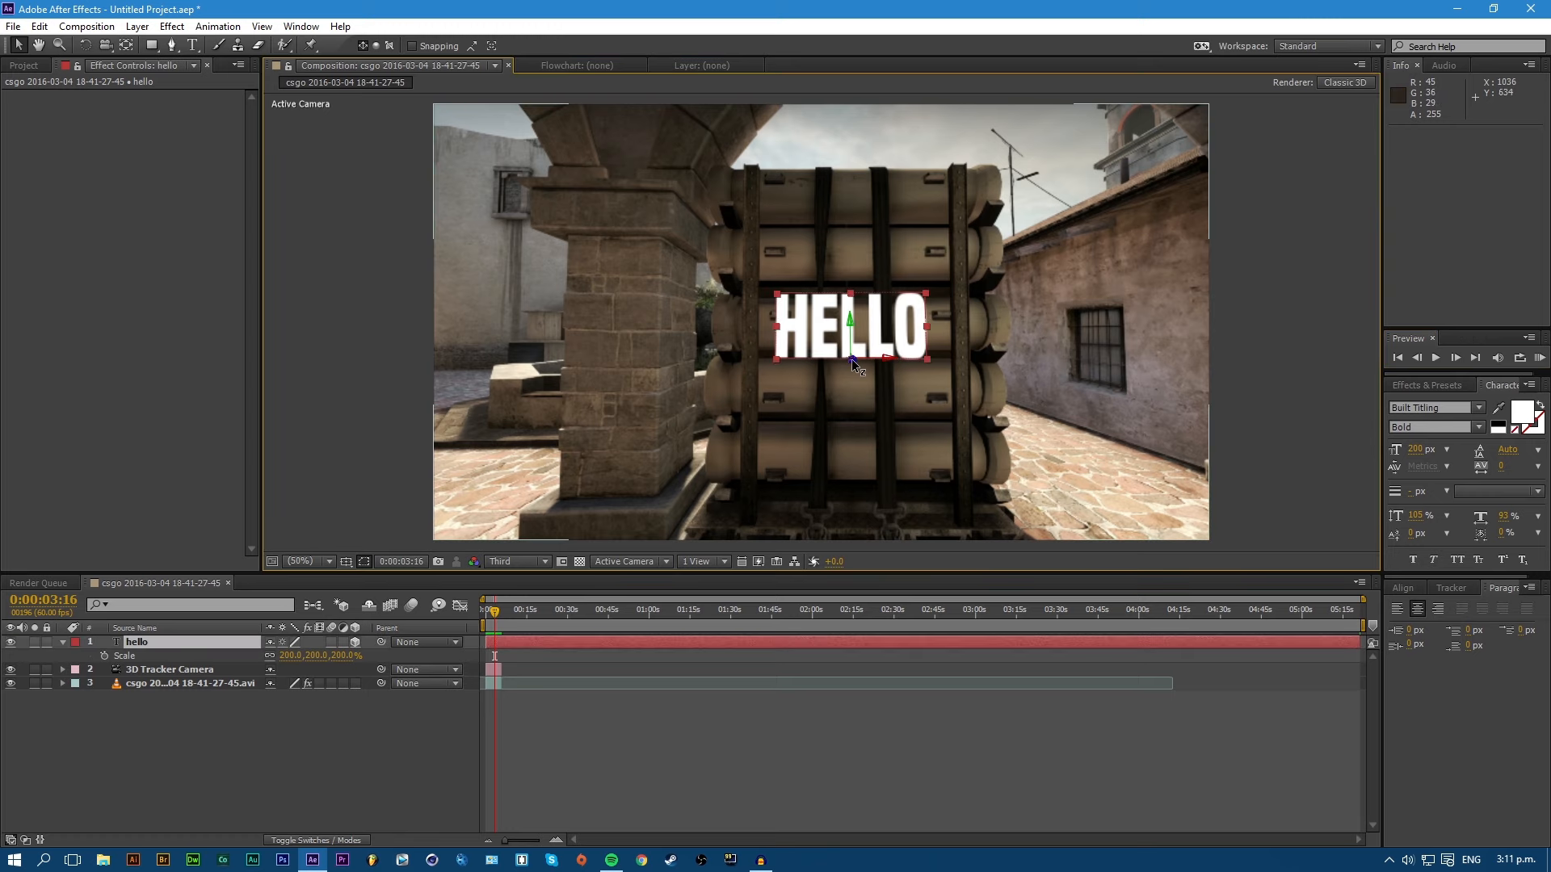
pyautogui.moveTo(853, 360); pyautogui.dragTo(901, 375)
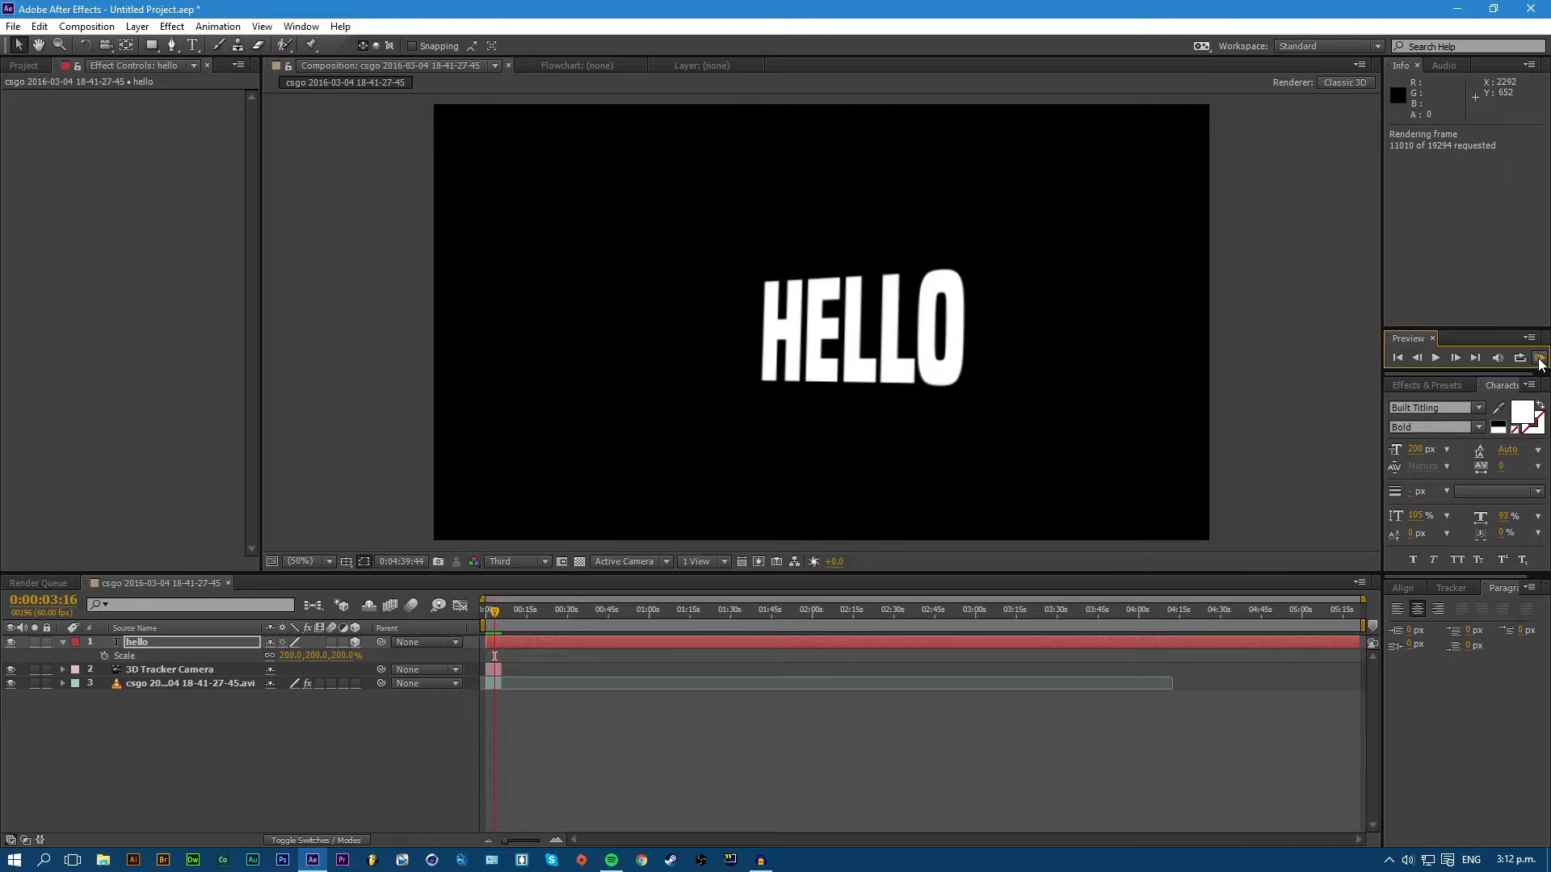
# RAM preview the composition to check how the repositioned HELLO text follows the barrels.
pyautogui.click(1540, 361)
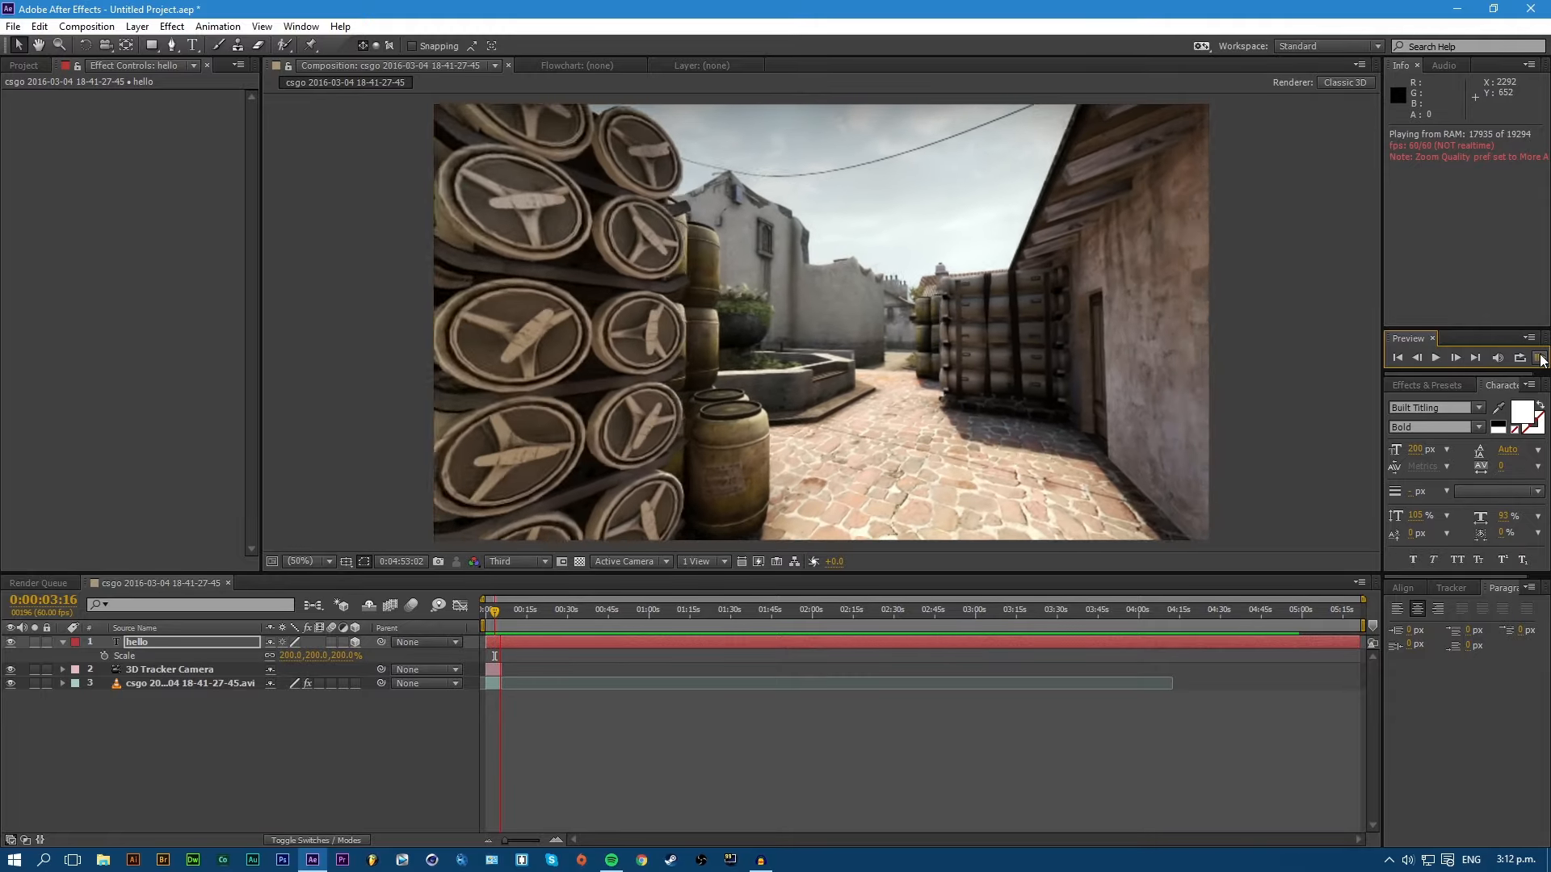
pyautogui.click(1540, 361)
pyautogui.click(1540, 361)
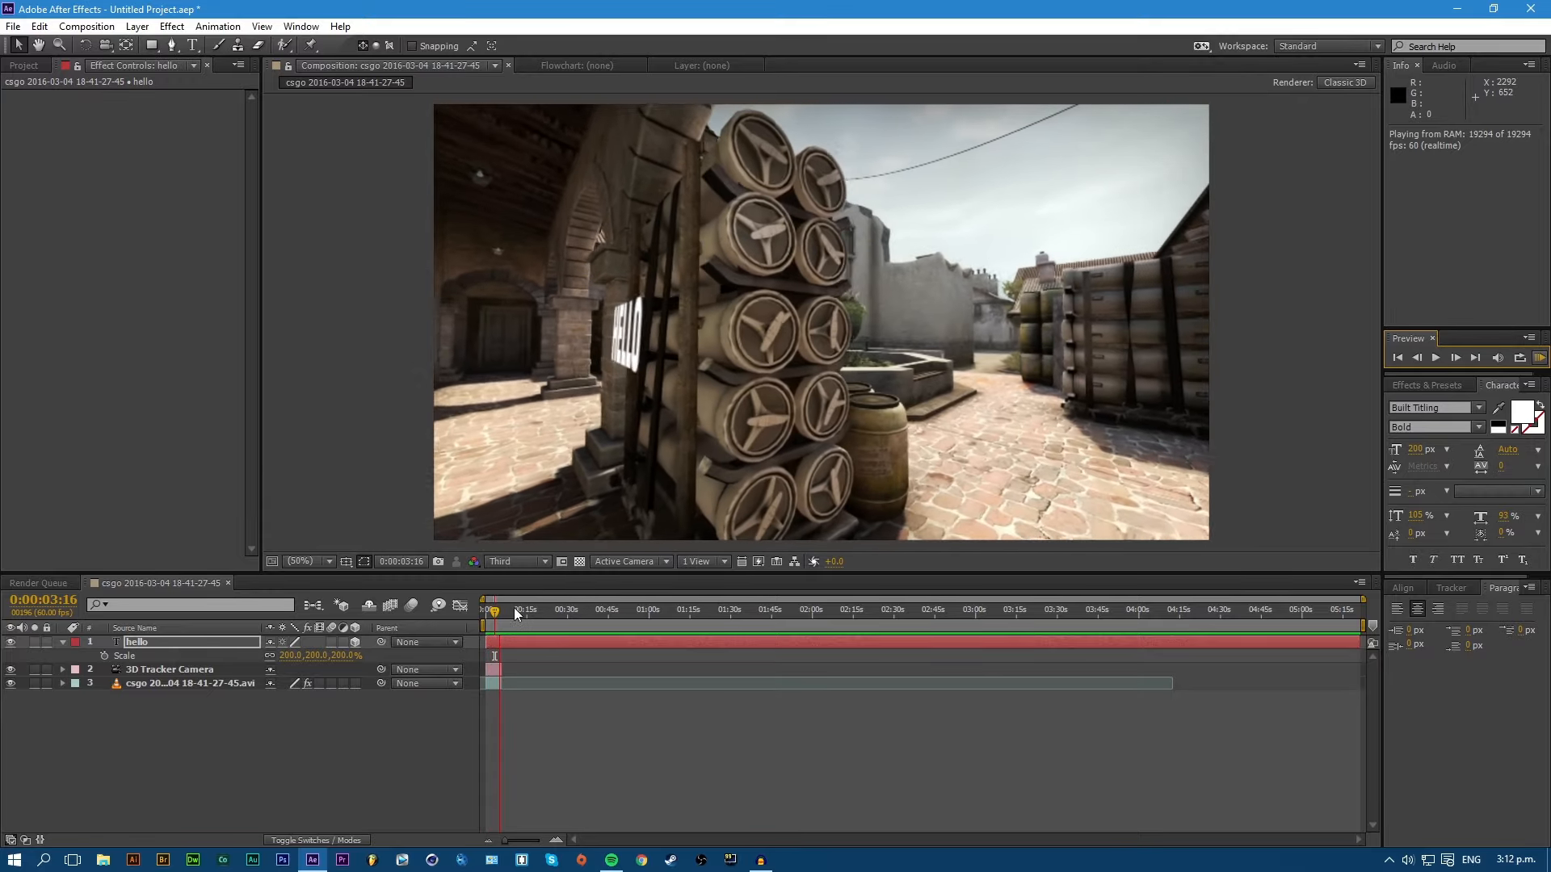
pyautogui.click(497, 615)
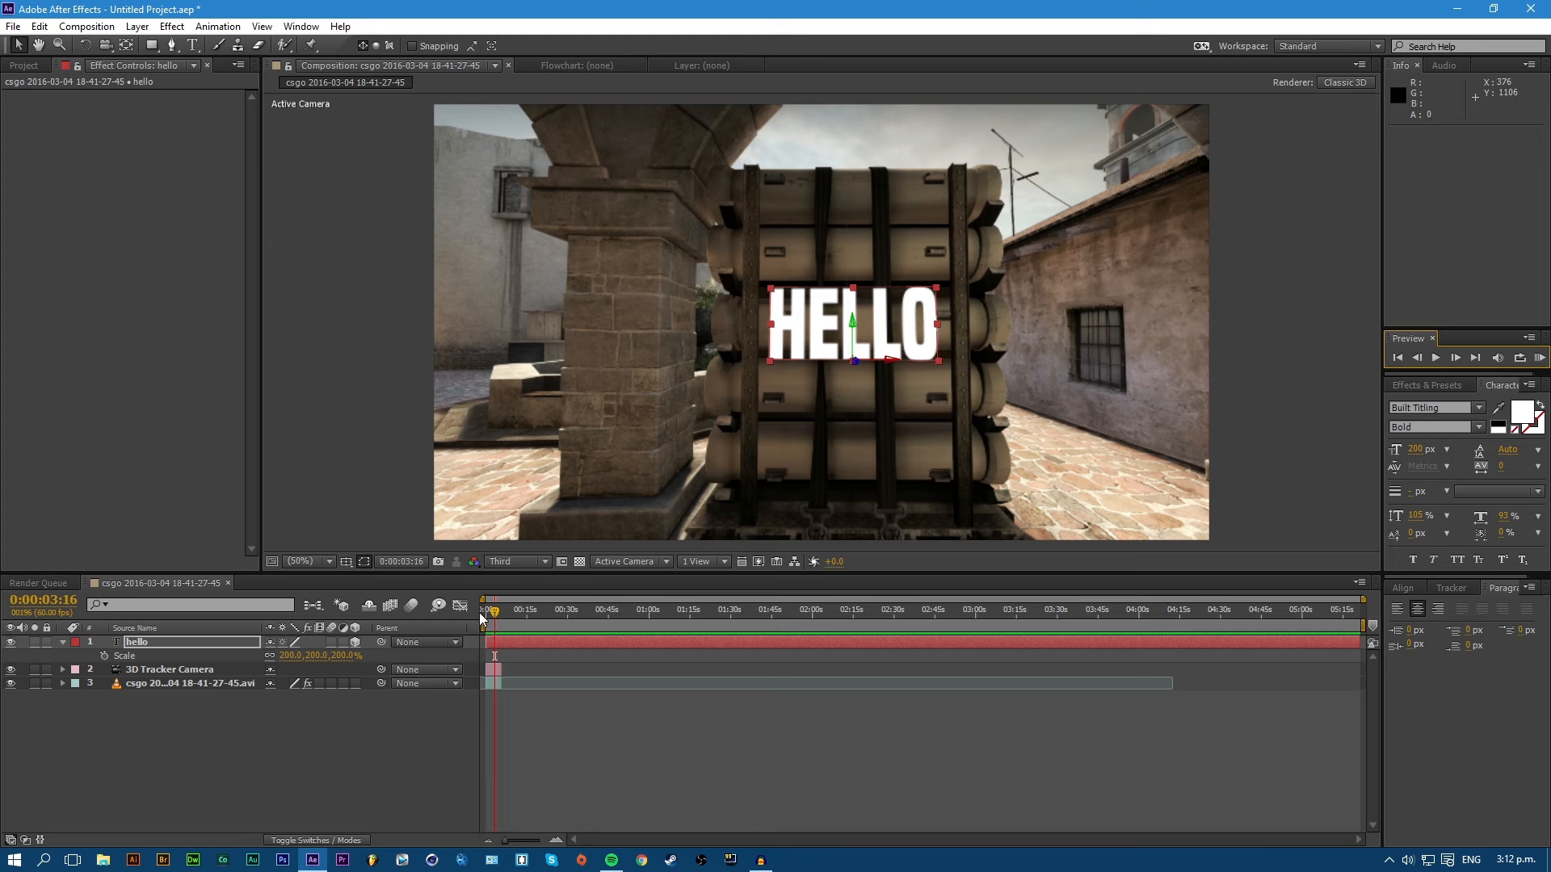
# Go to 0:00:05:36, where the text leaves the frame, and trim the end of the hello layer there.
pyautogui.moveTo(495, 614); pyautogui.dragTo(499, 612)
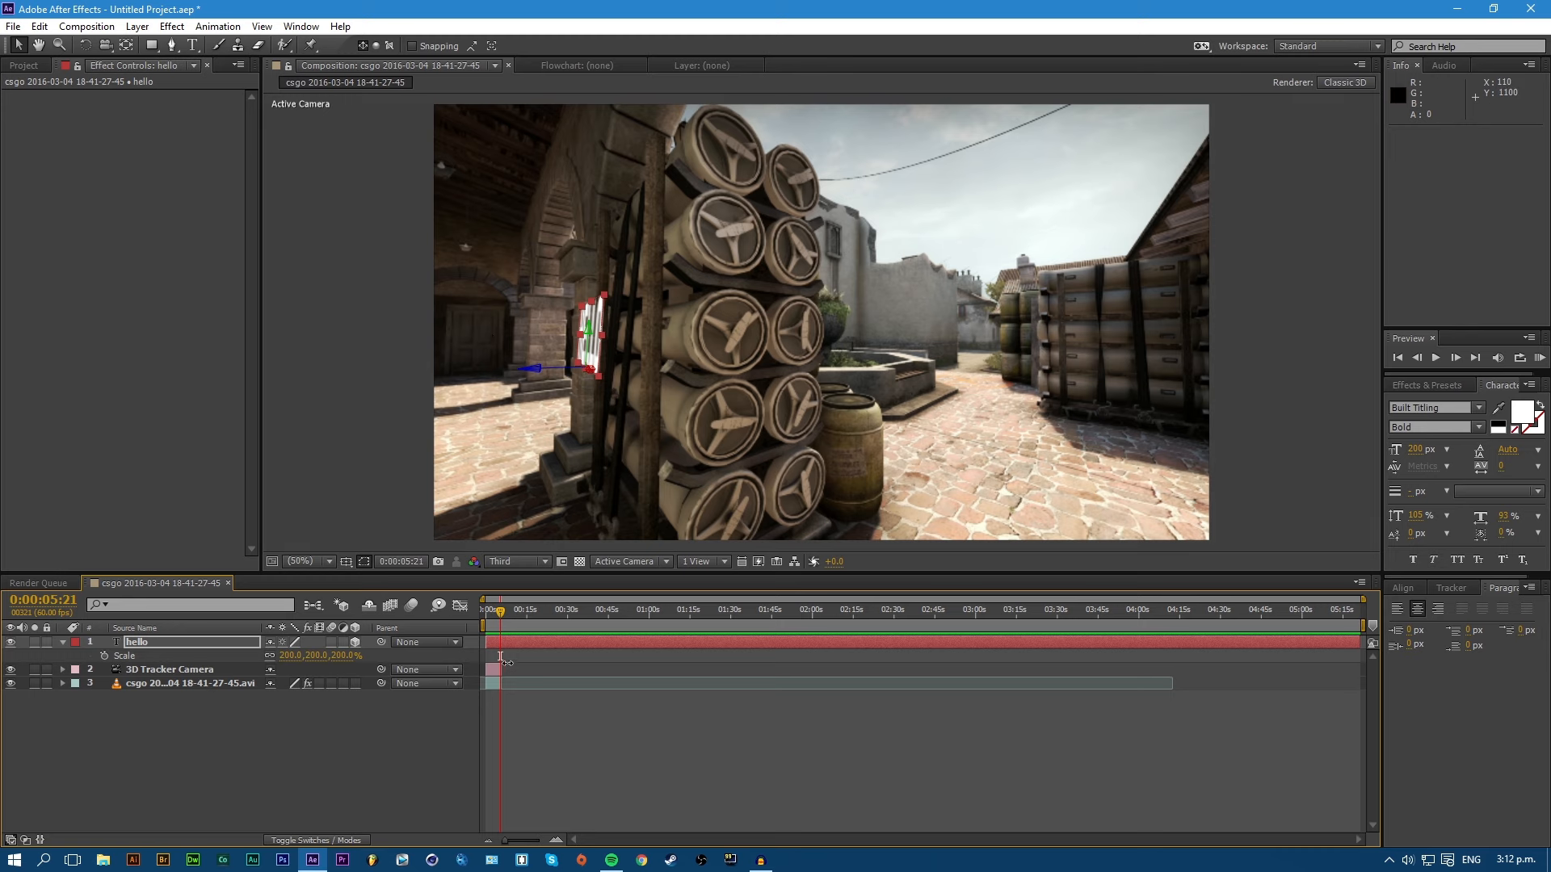
pyautogui.moveTo(498, 611); pyautogui.dragTo(498, 611)
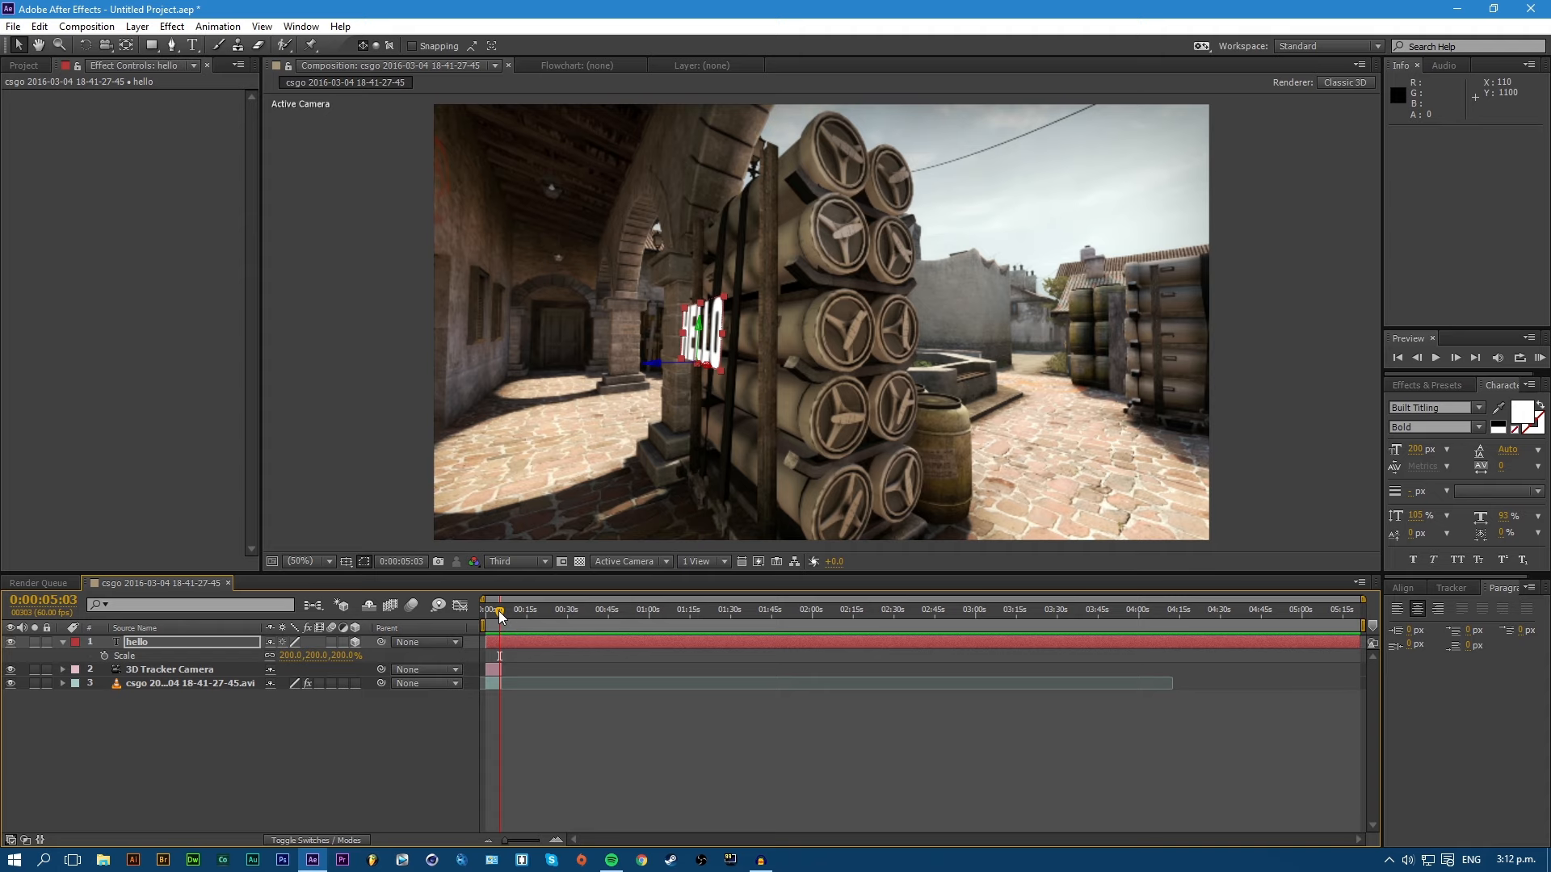
pyautogui.press('space')
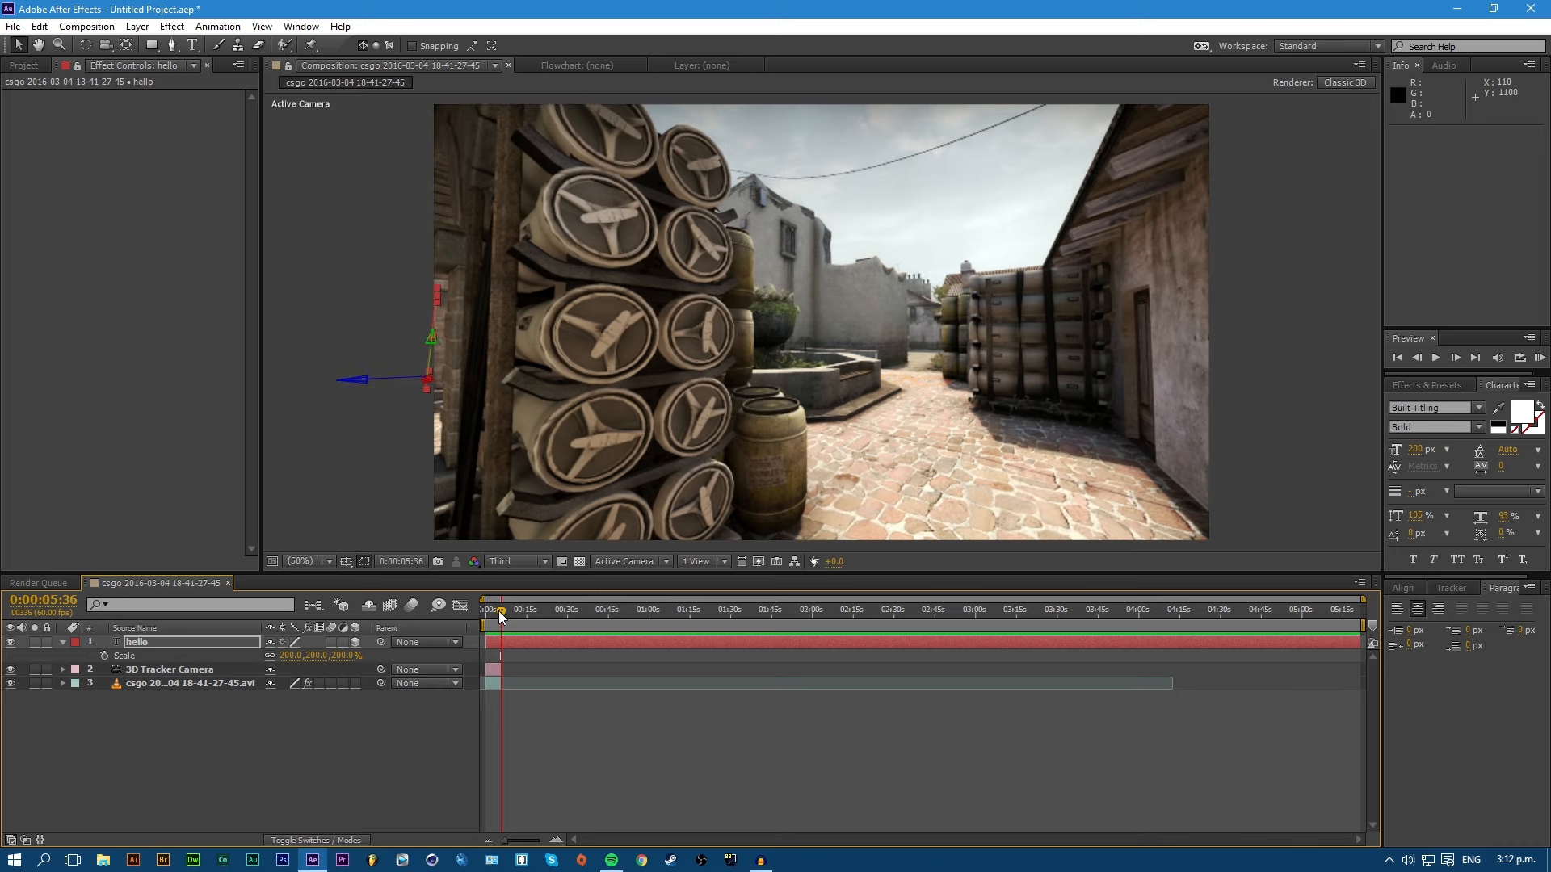
pyautogui.click(396, 340)
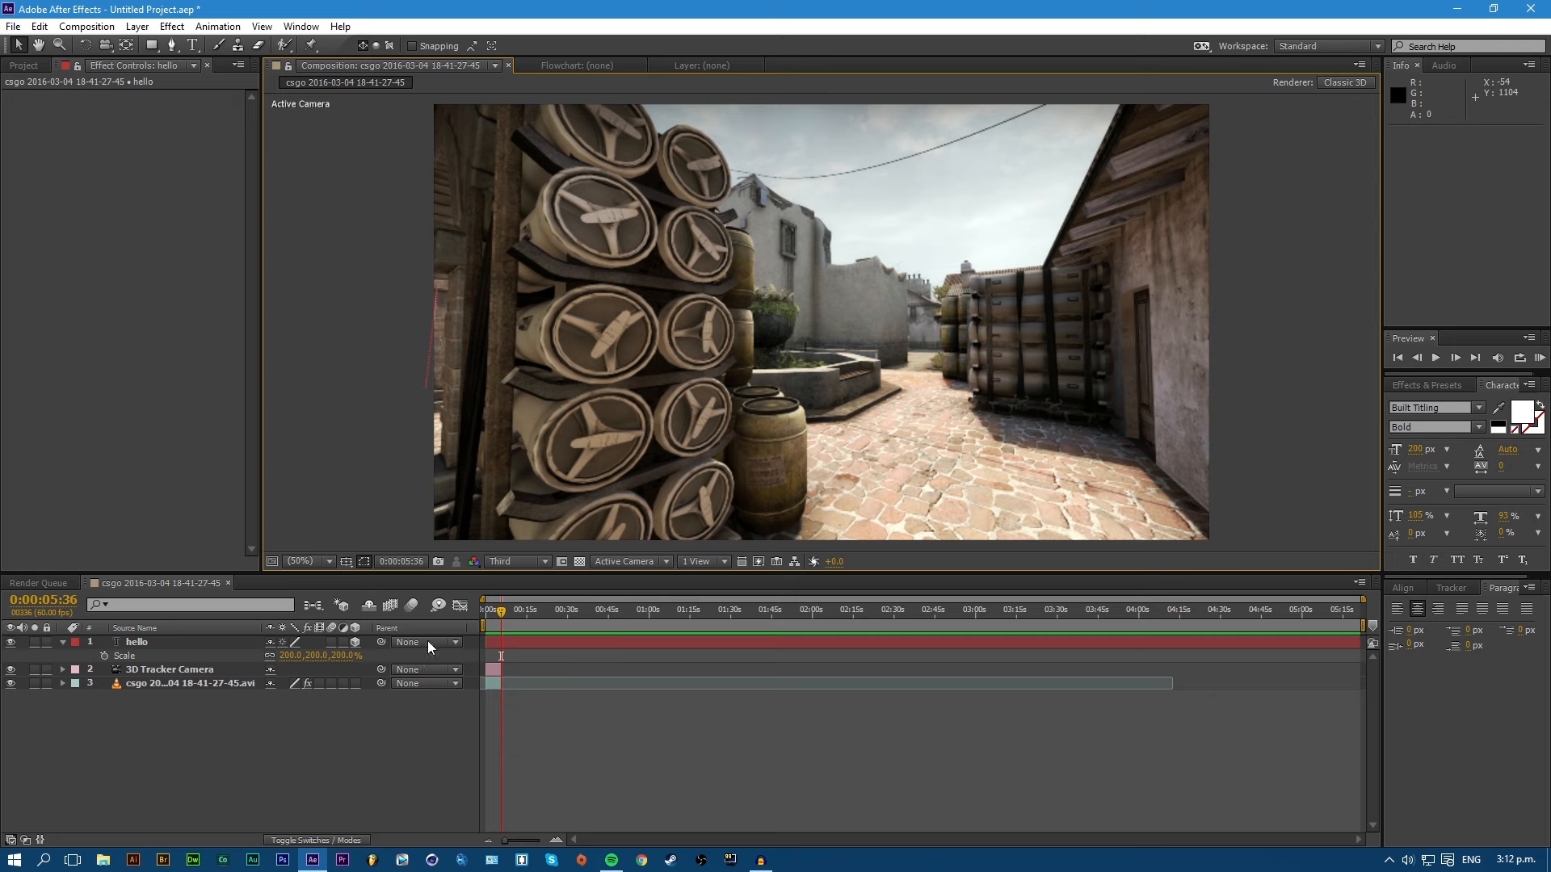
pyautogui.click(161, 641)
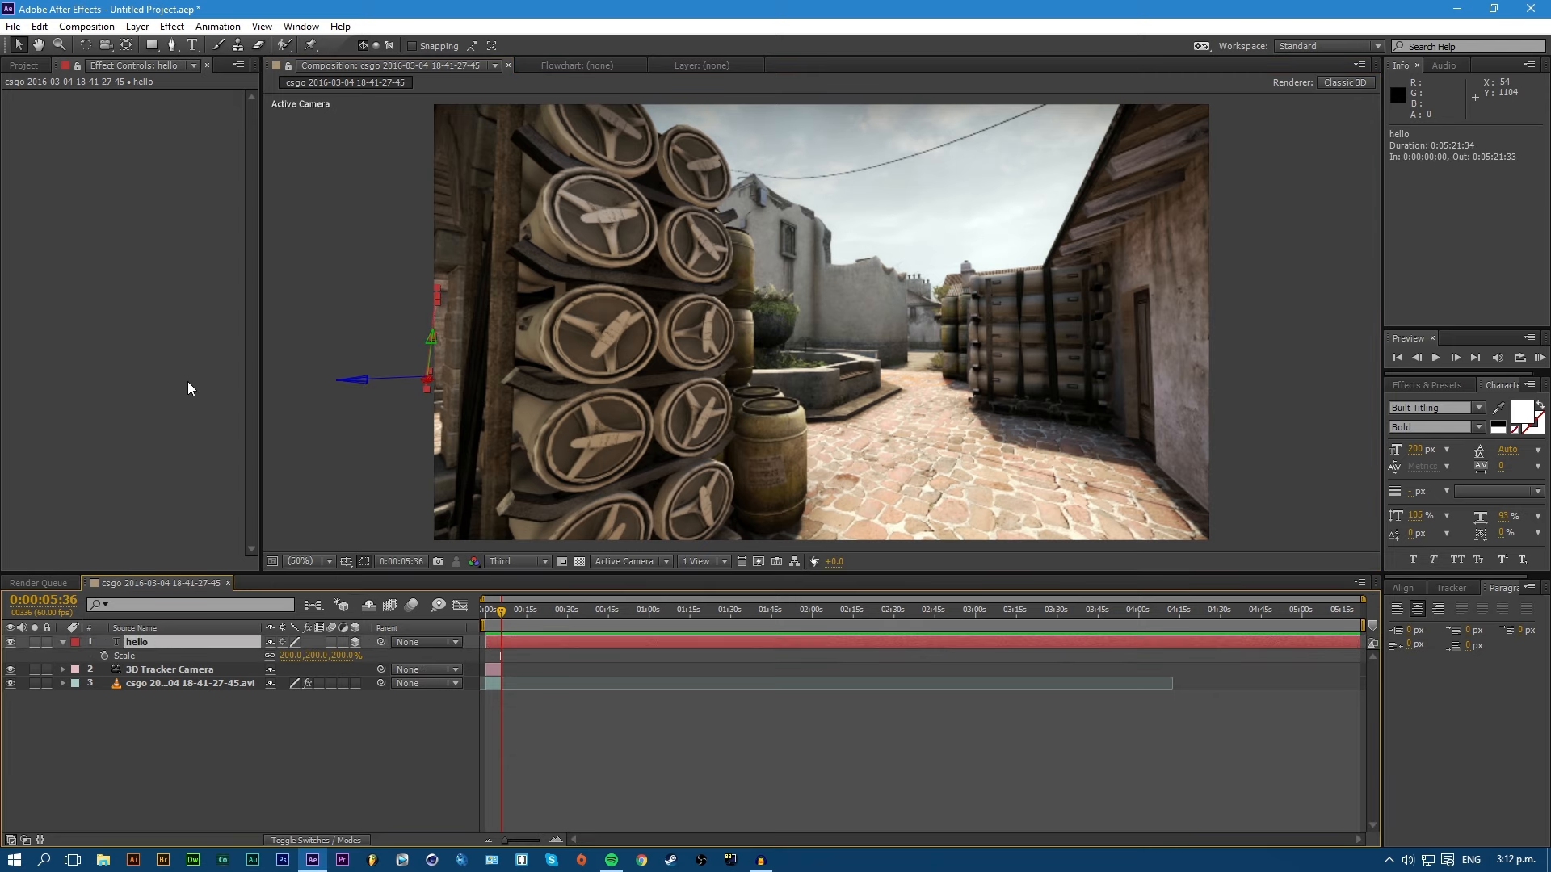
pyautogui.click(344, 366)
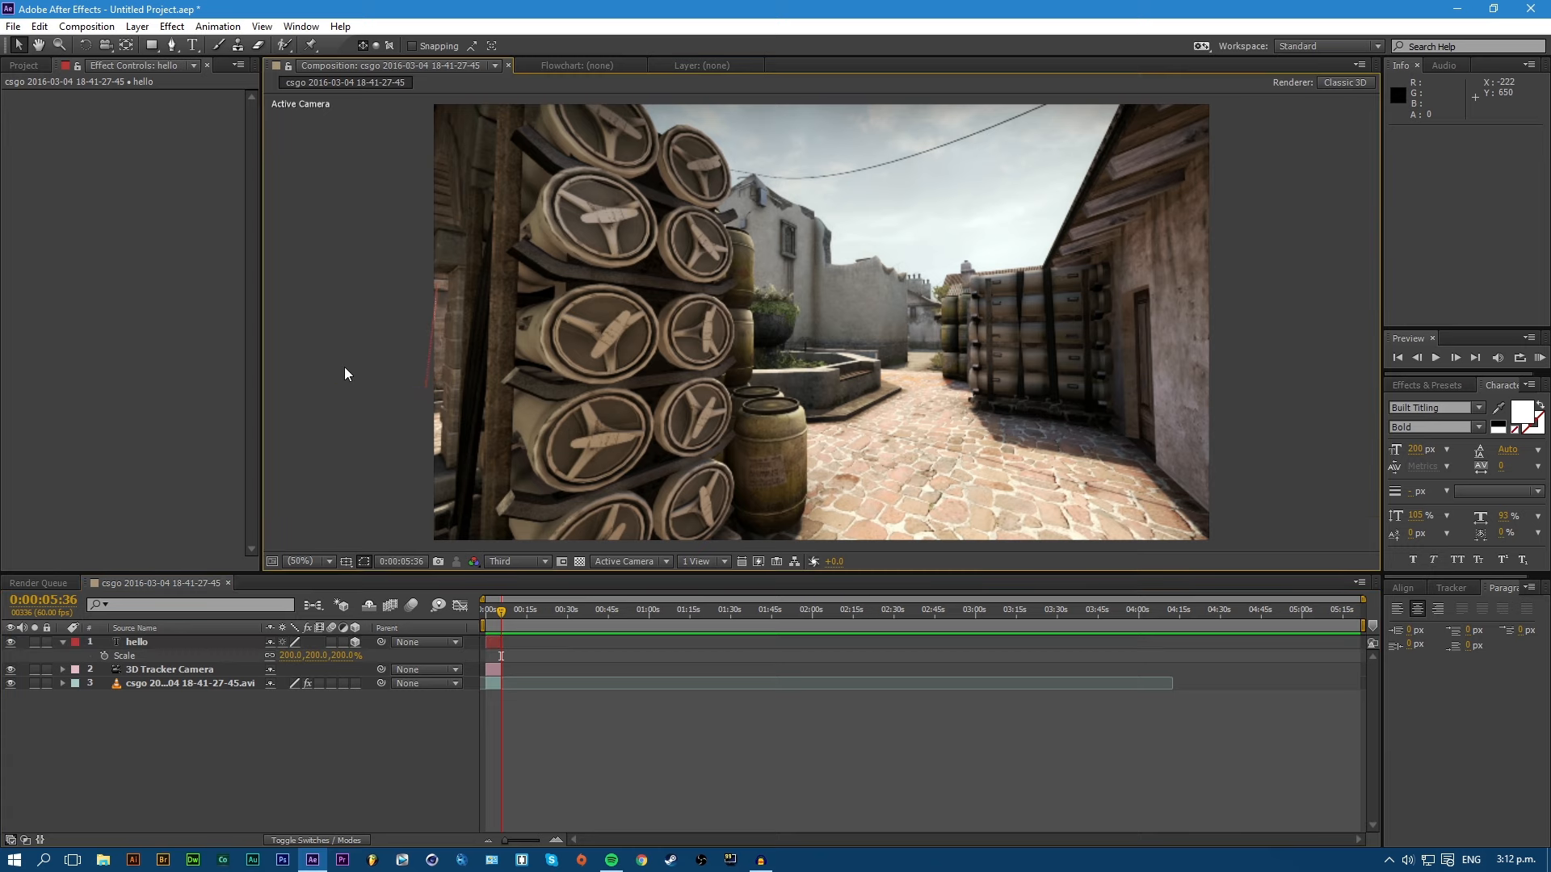
# Step back five frames to 0:00:05:31 and RAM preview the composition with the trimmed hello layer.
pyautogui.press('pageup')
pyautogui.press('pageup')
pyautogui.press('pageup')
pyautogui.press('pageup')
pyautogui.press('pageup')
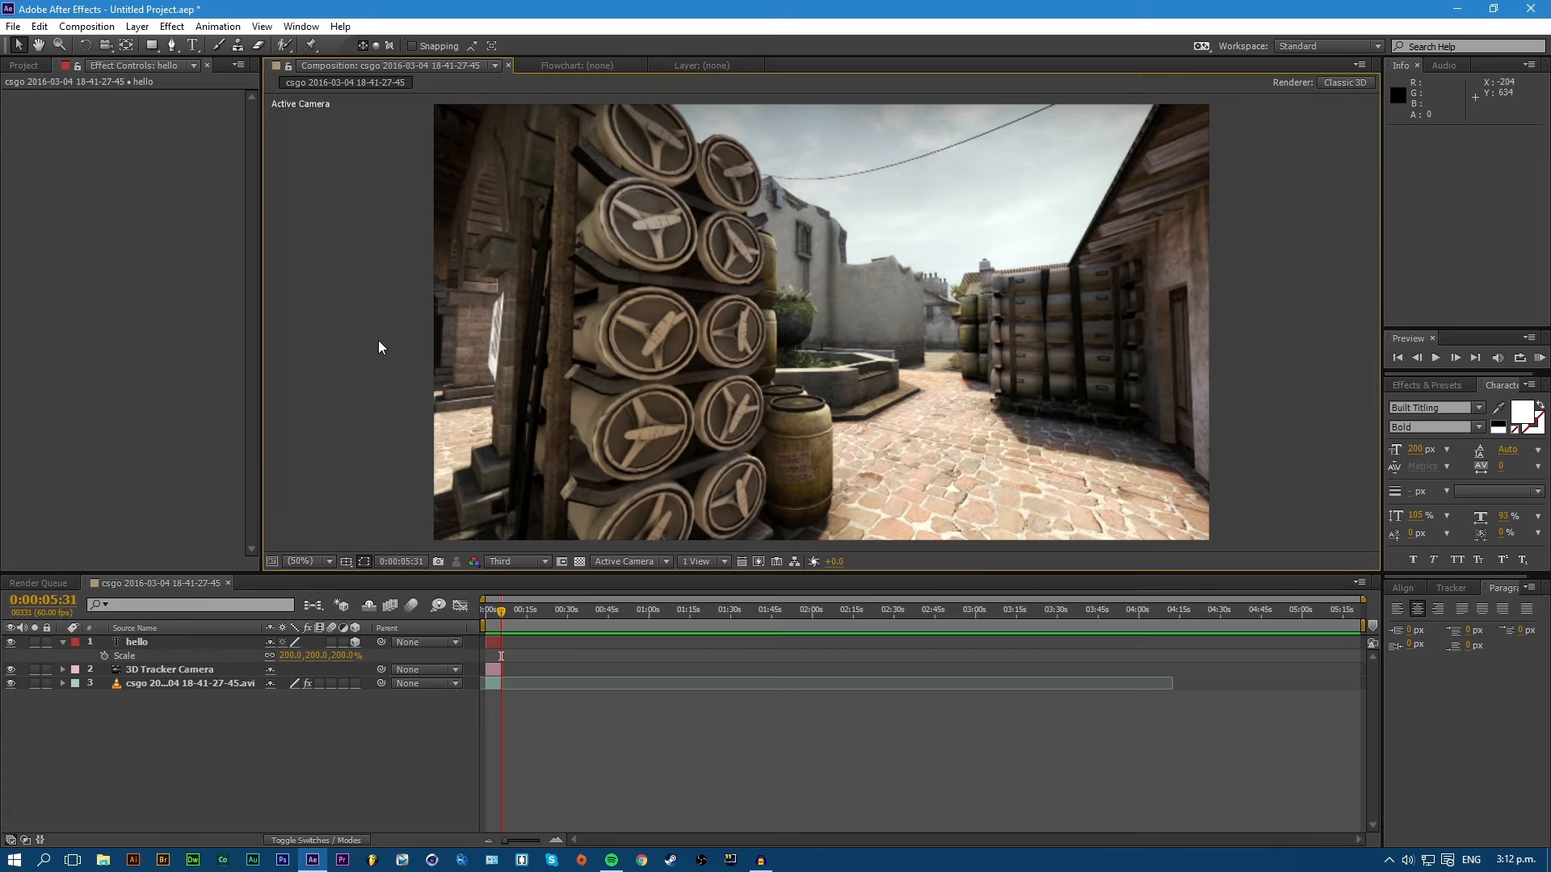
pyautogui.click(1540, 358)
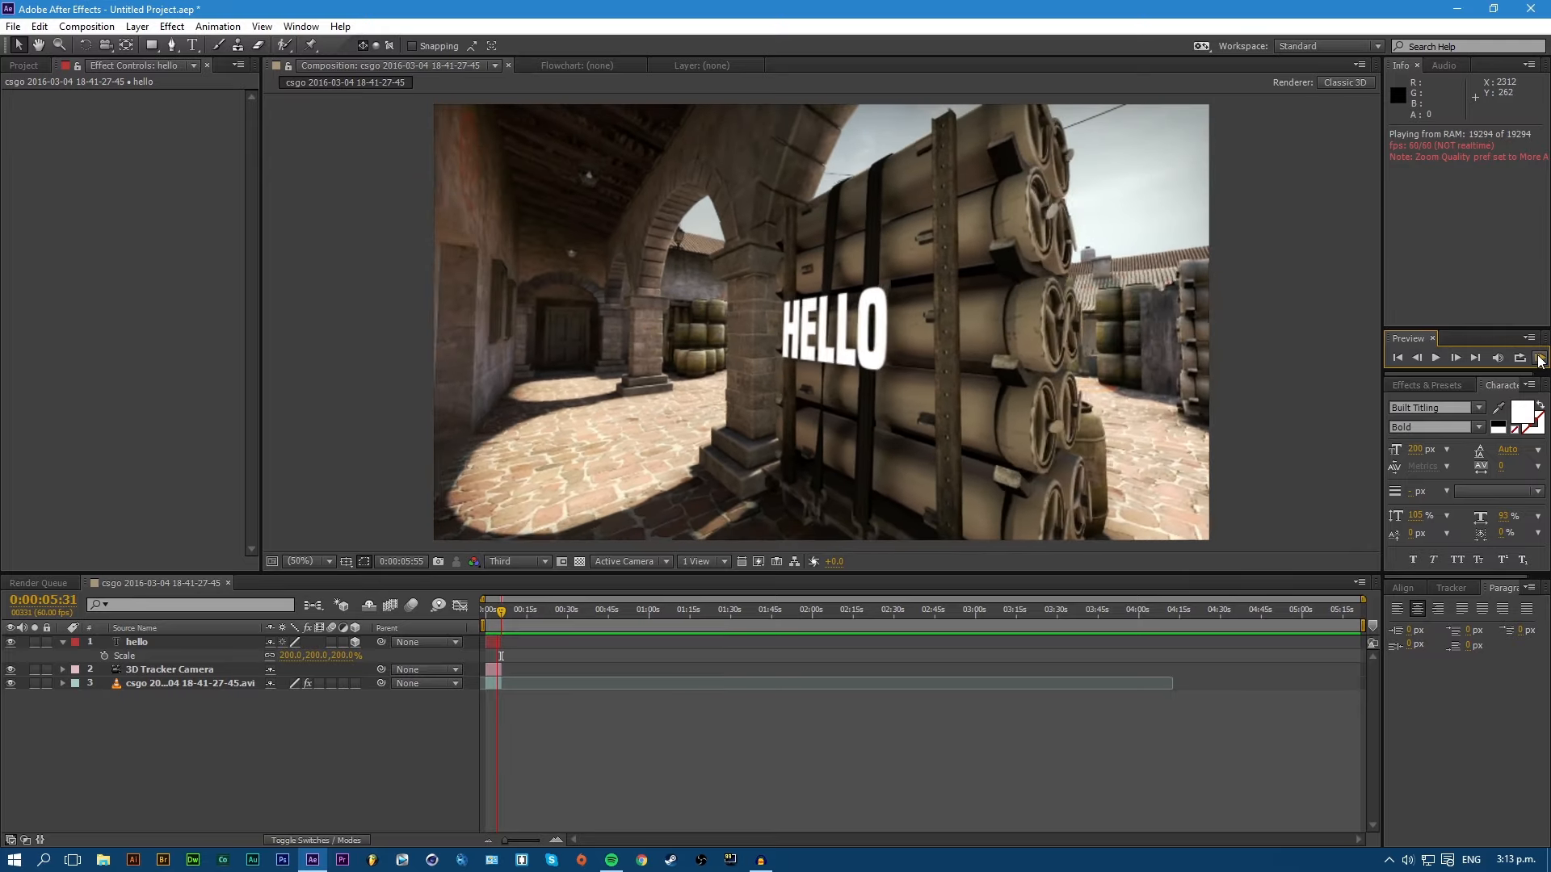
pyautogui.click(622, 652)
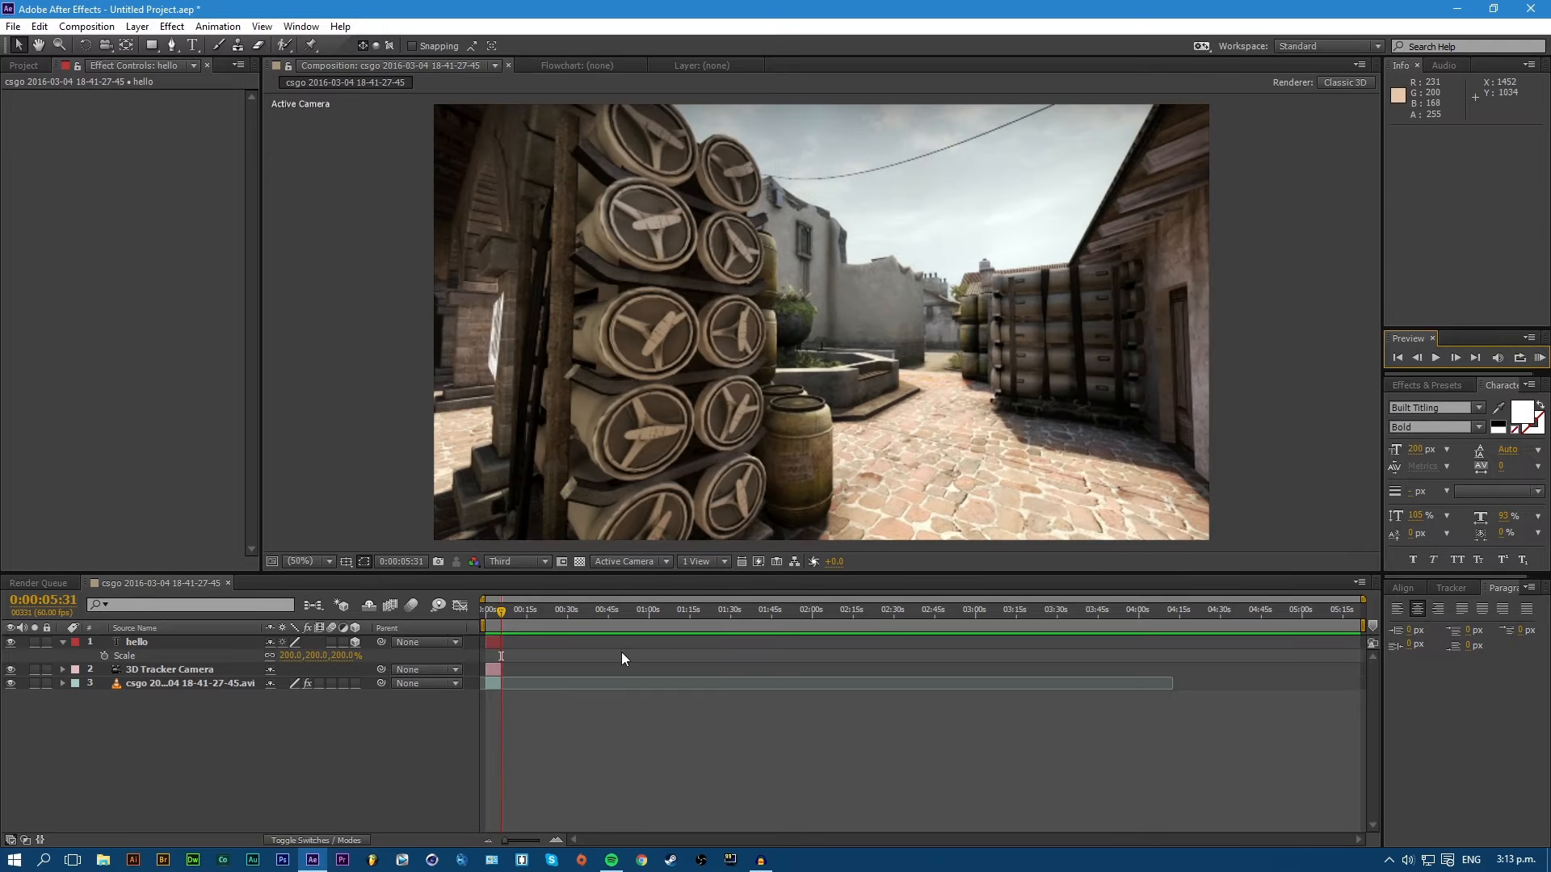
# Extend the end of the csgo footage layer to 0:00:28:12 and RAM preview the composition.
pyautogui.click(519, 683)
pyautogui.moveTo(554, 684); pyautogui.dragTo(562, 683)
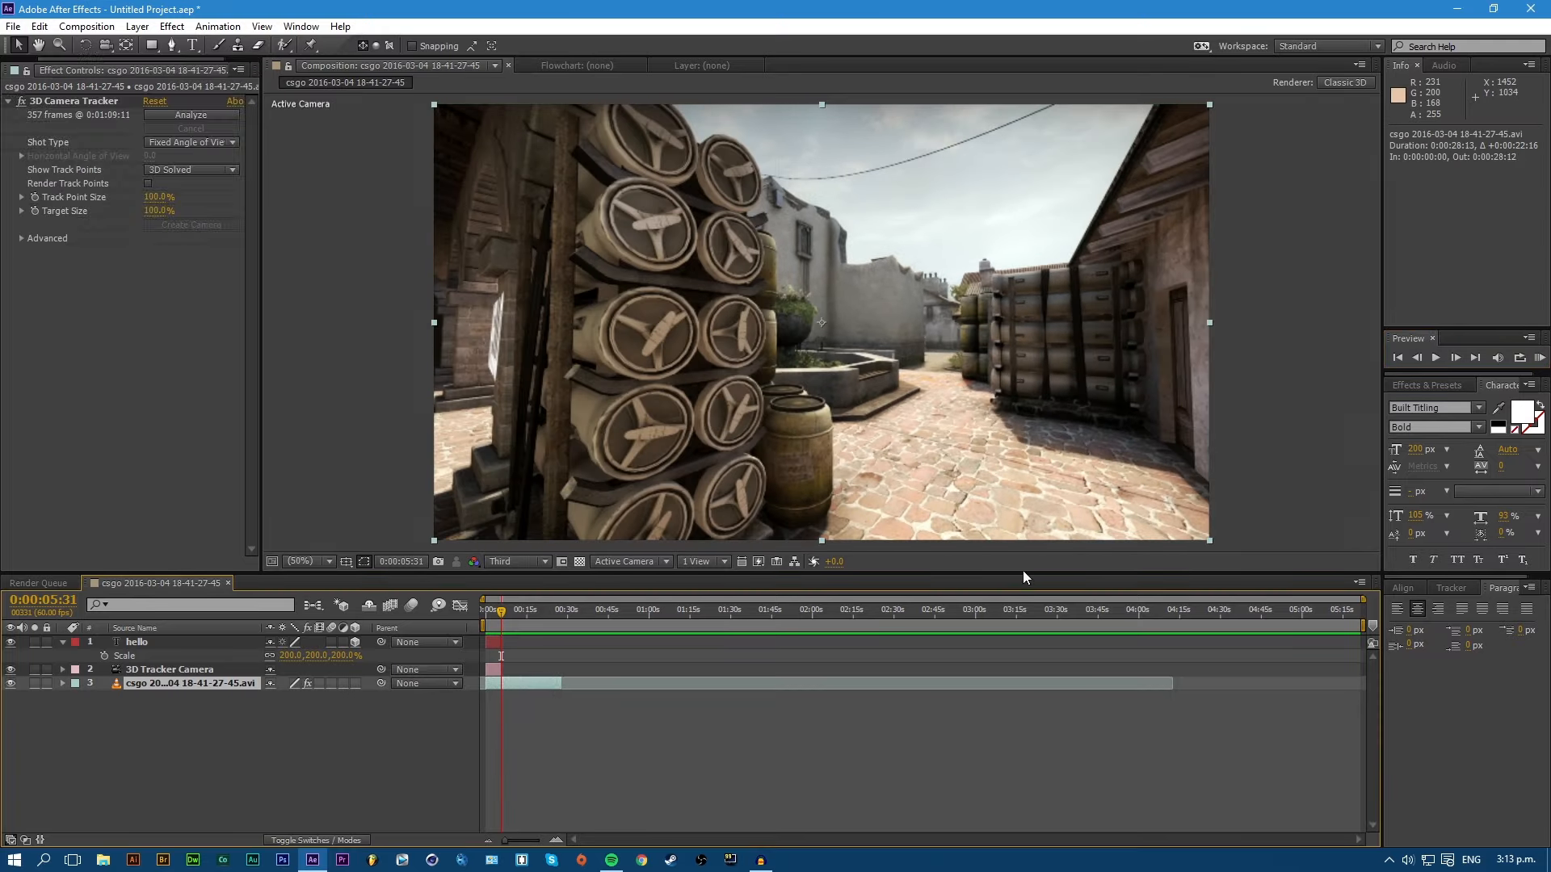
pyautogui.click(1540, 357)
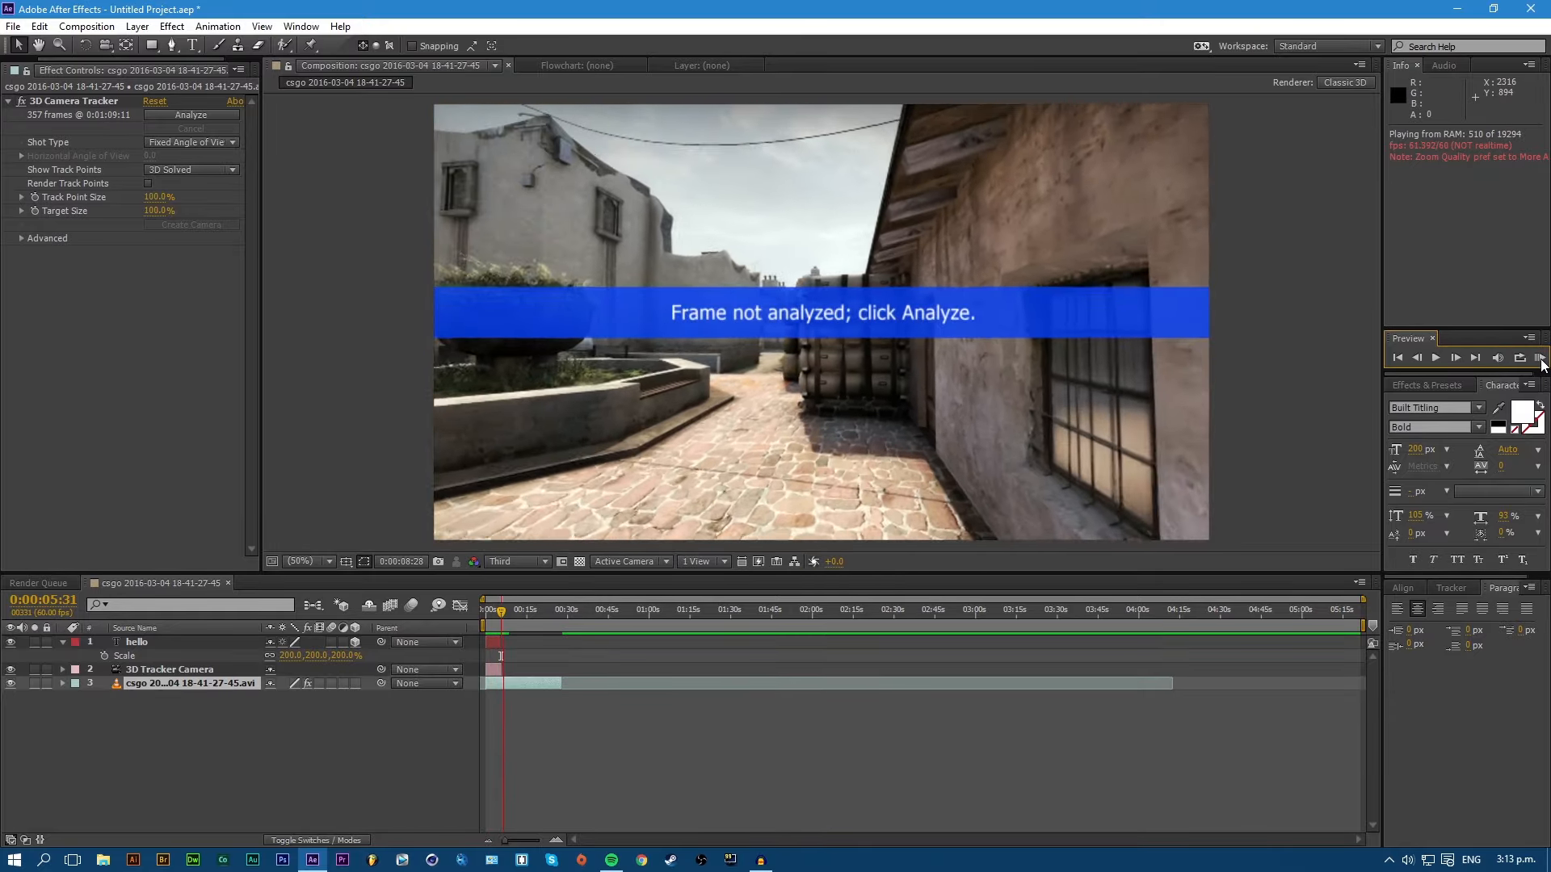
pyautogui.click(1541, 360)
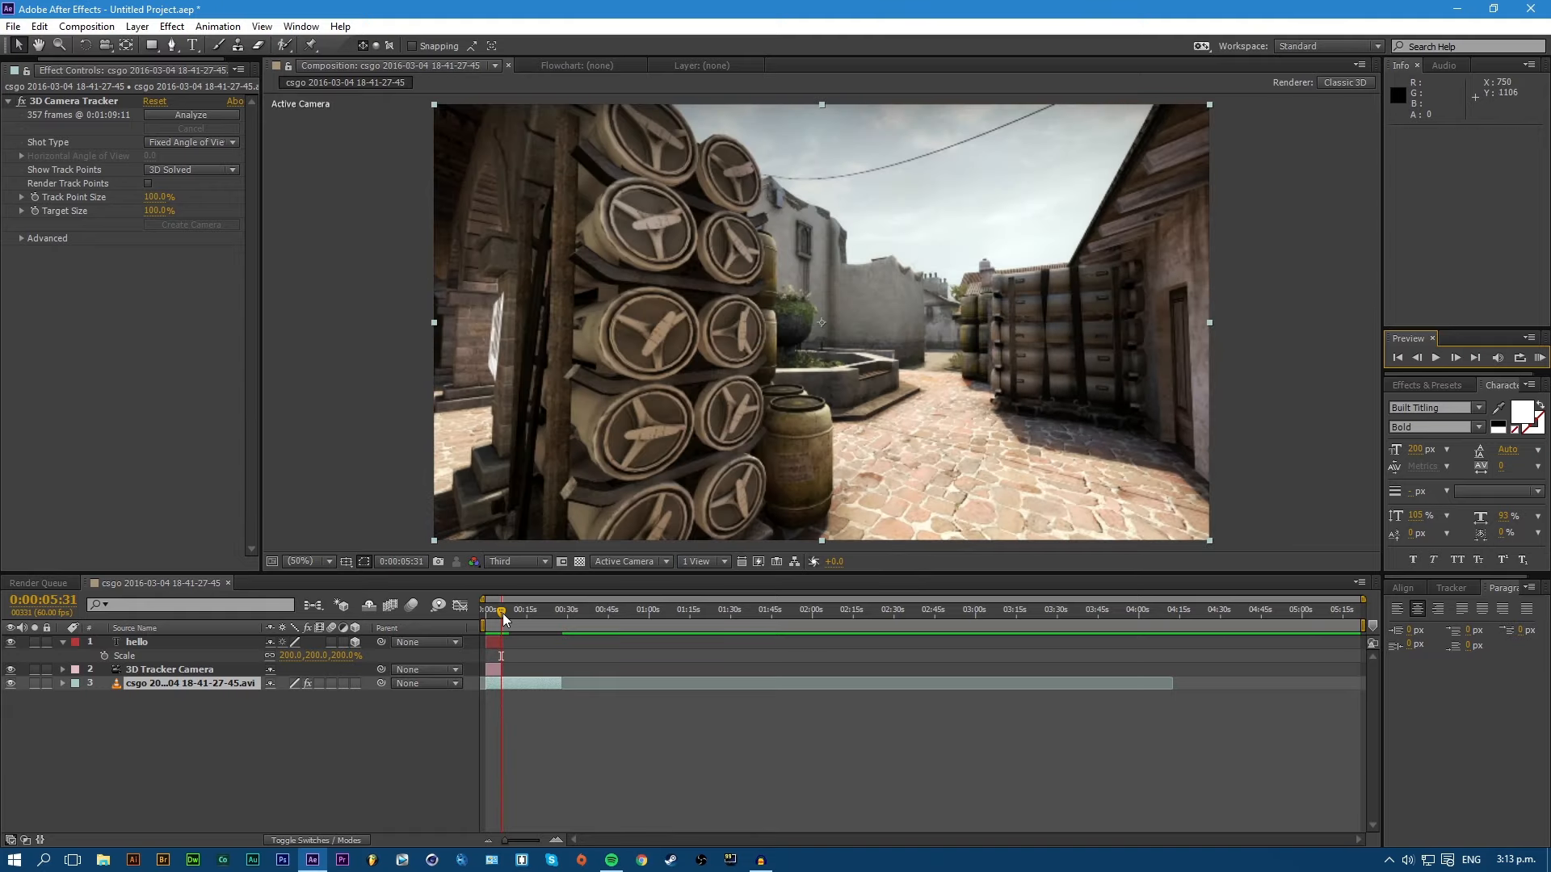
# At 0:00:00:18, create a text layer from the footage's 3D Camera Tracker points on the wall beside the shuttered window.
pyautogui.moveTo(500, 613); pyautogui.dragTo(493, 608)
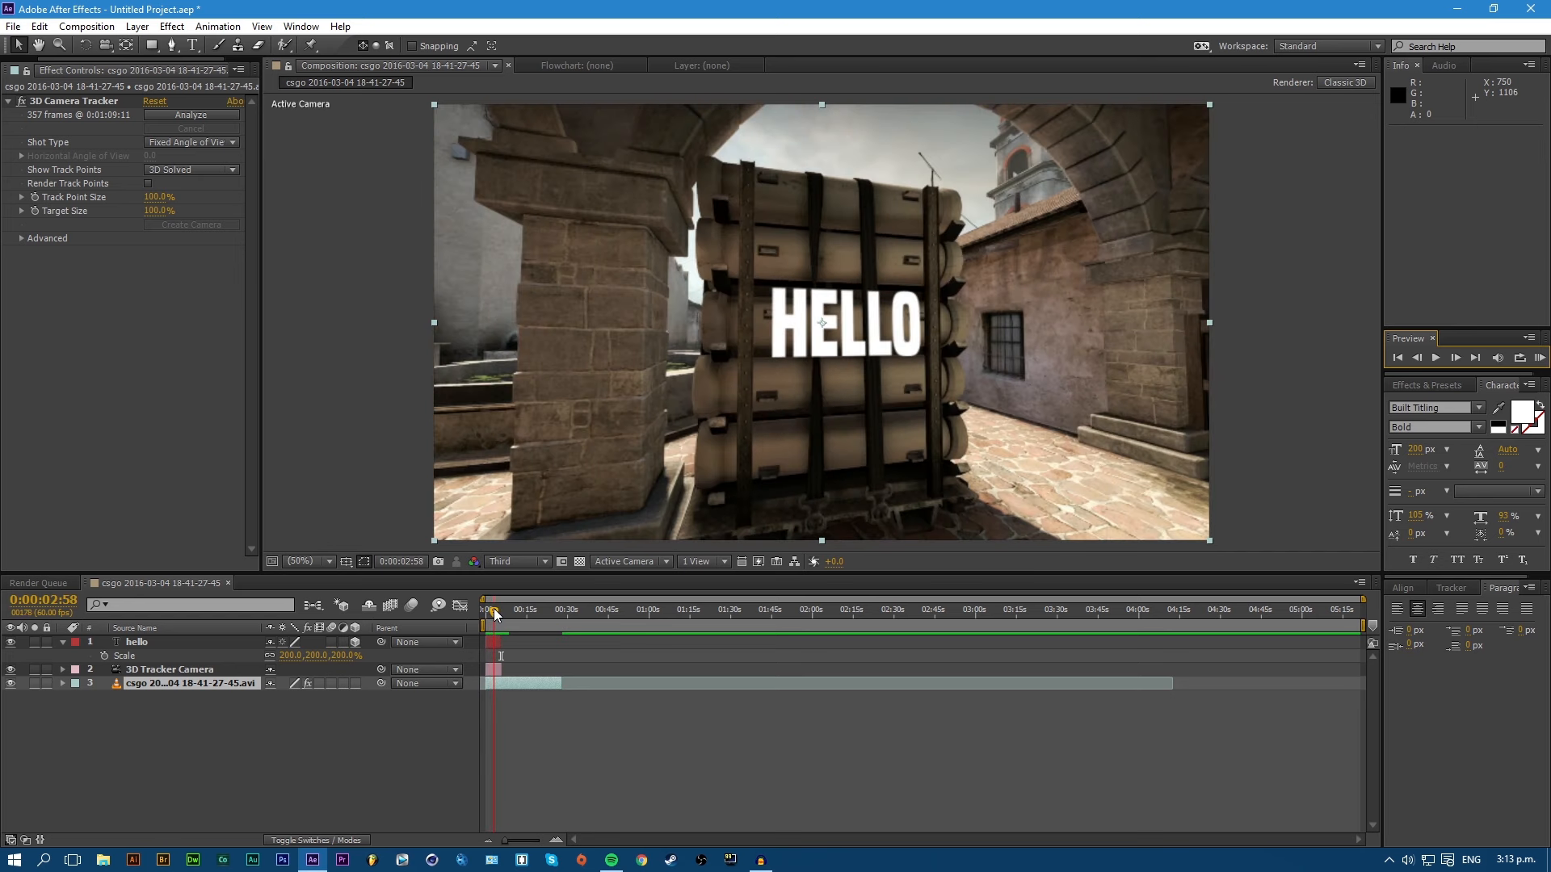
pyautogui.click(56, 99)
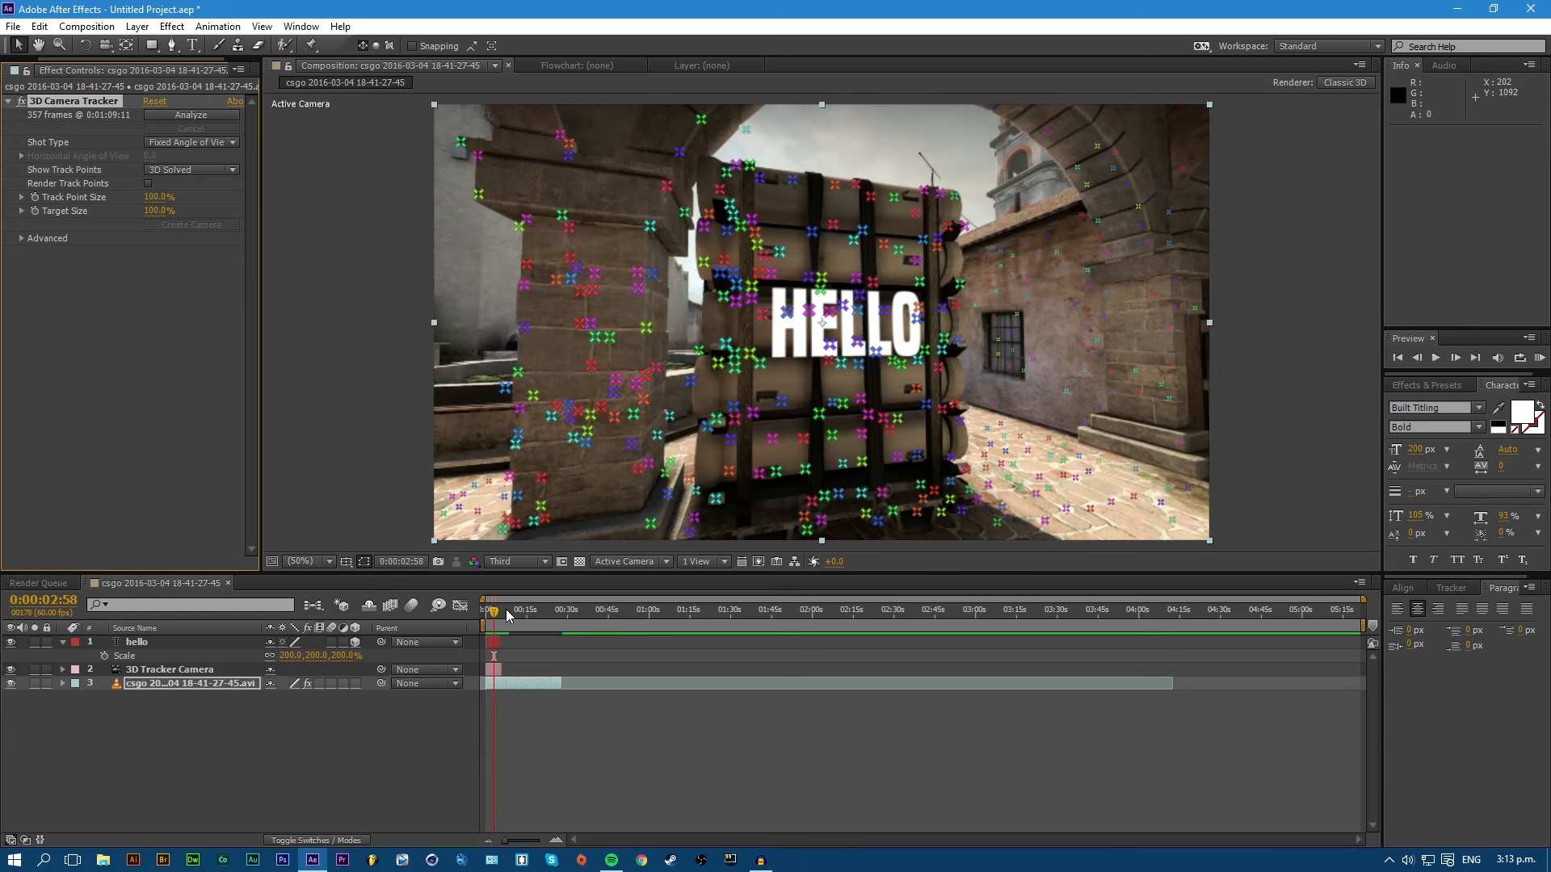
pyautogui.moveTo(506, 615); pyautogui.dragTo(487, 610)
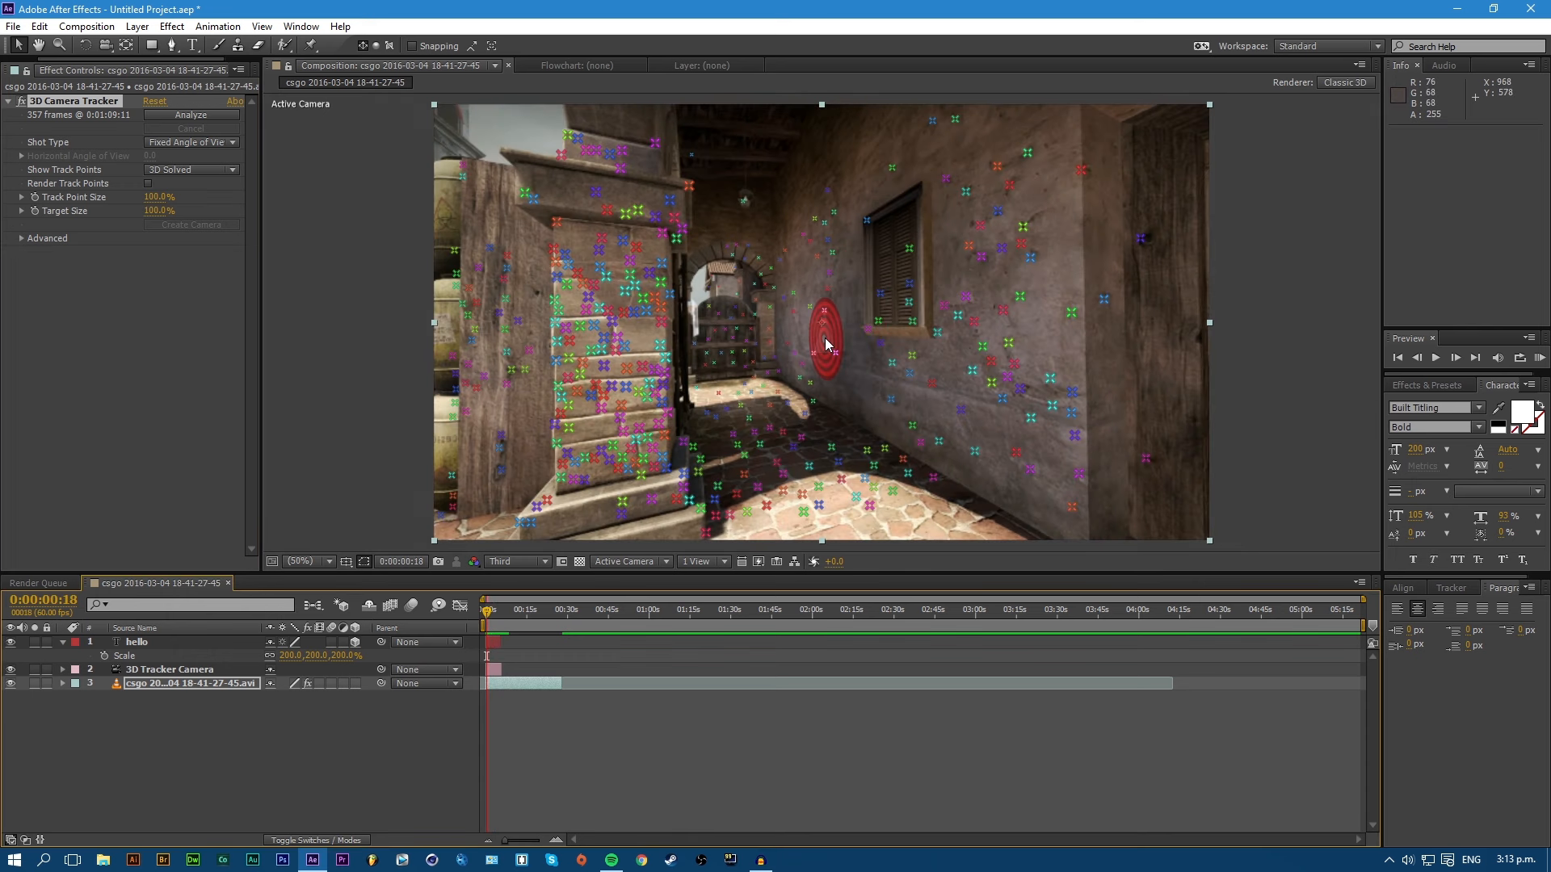
pyautogui.click(824, 344)
pyautogui.rightClick(825, 343)
pyautogui.click(840, 346)
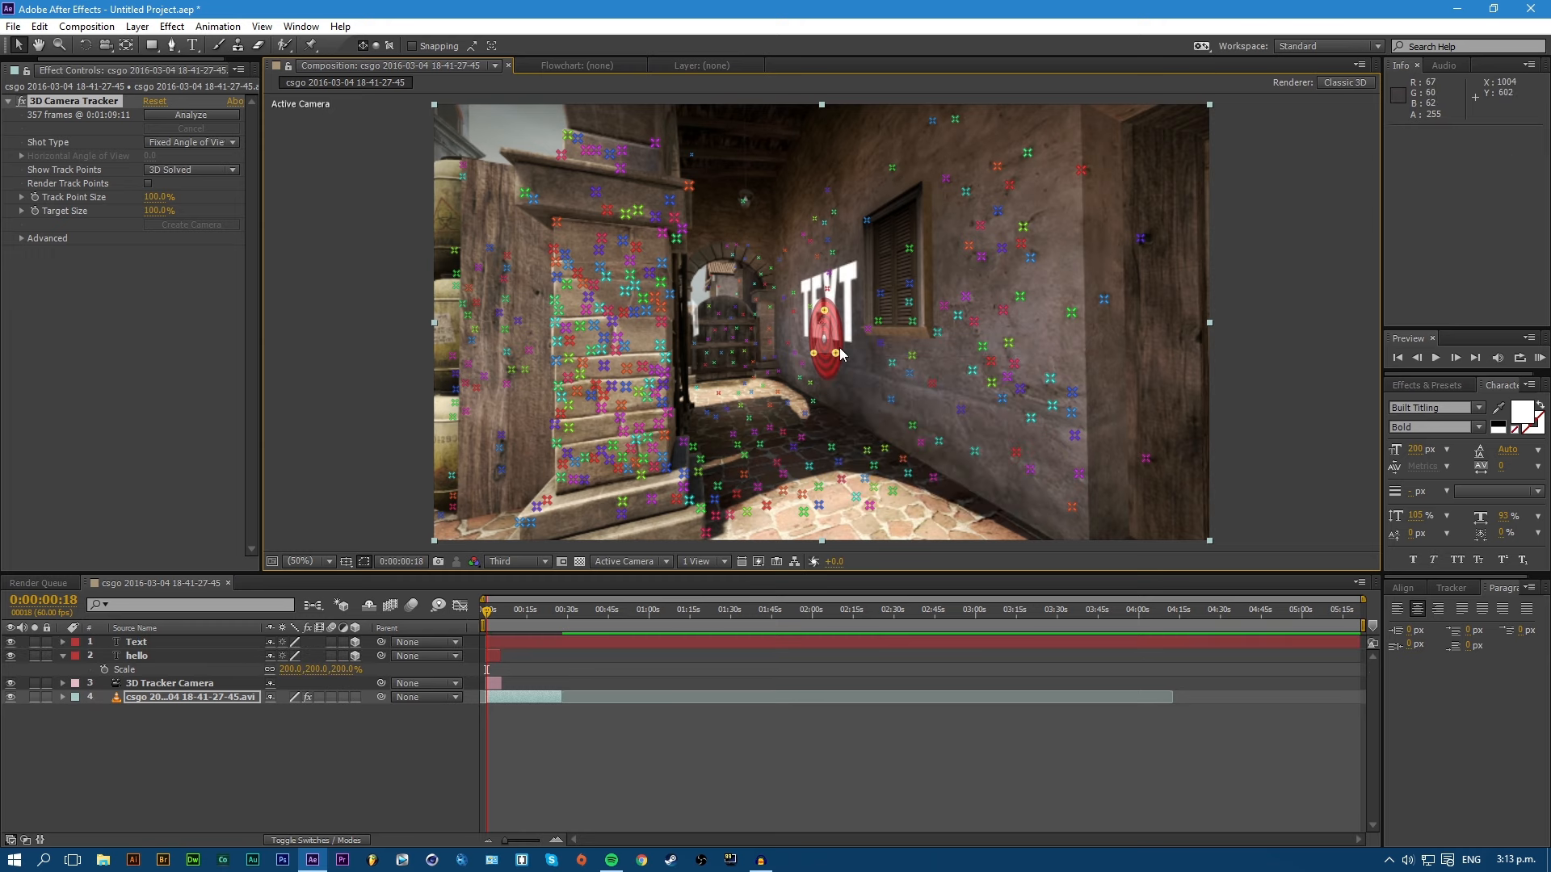
# Change the new wall text to "hi" and RAM preview the composition with both text layers.
pyautogui.click(158, 685)
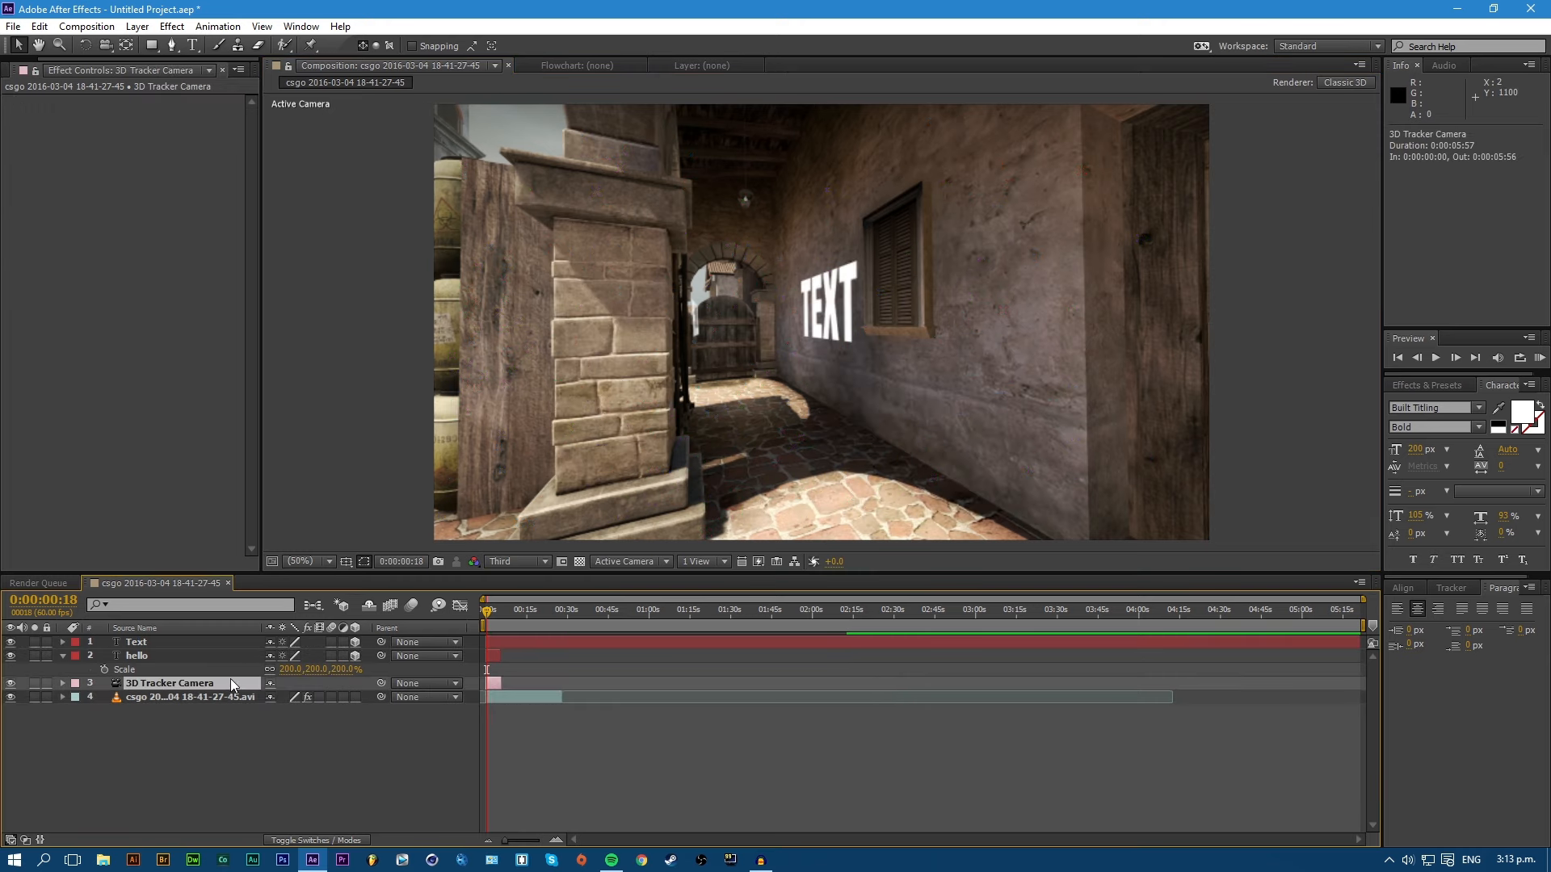
pyautogui.click(186, 642)
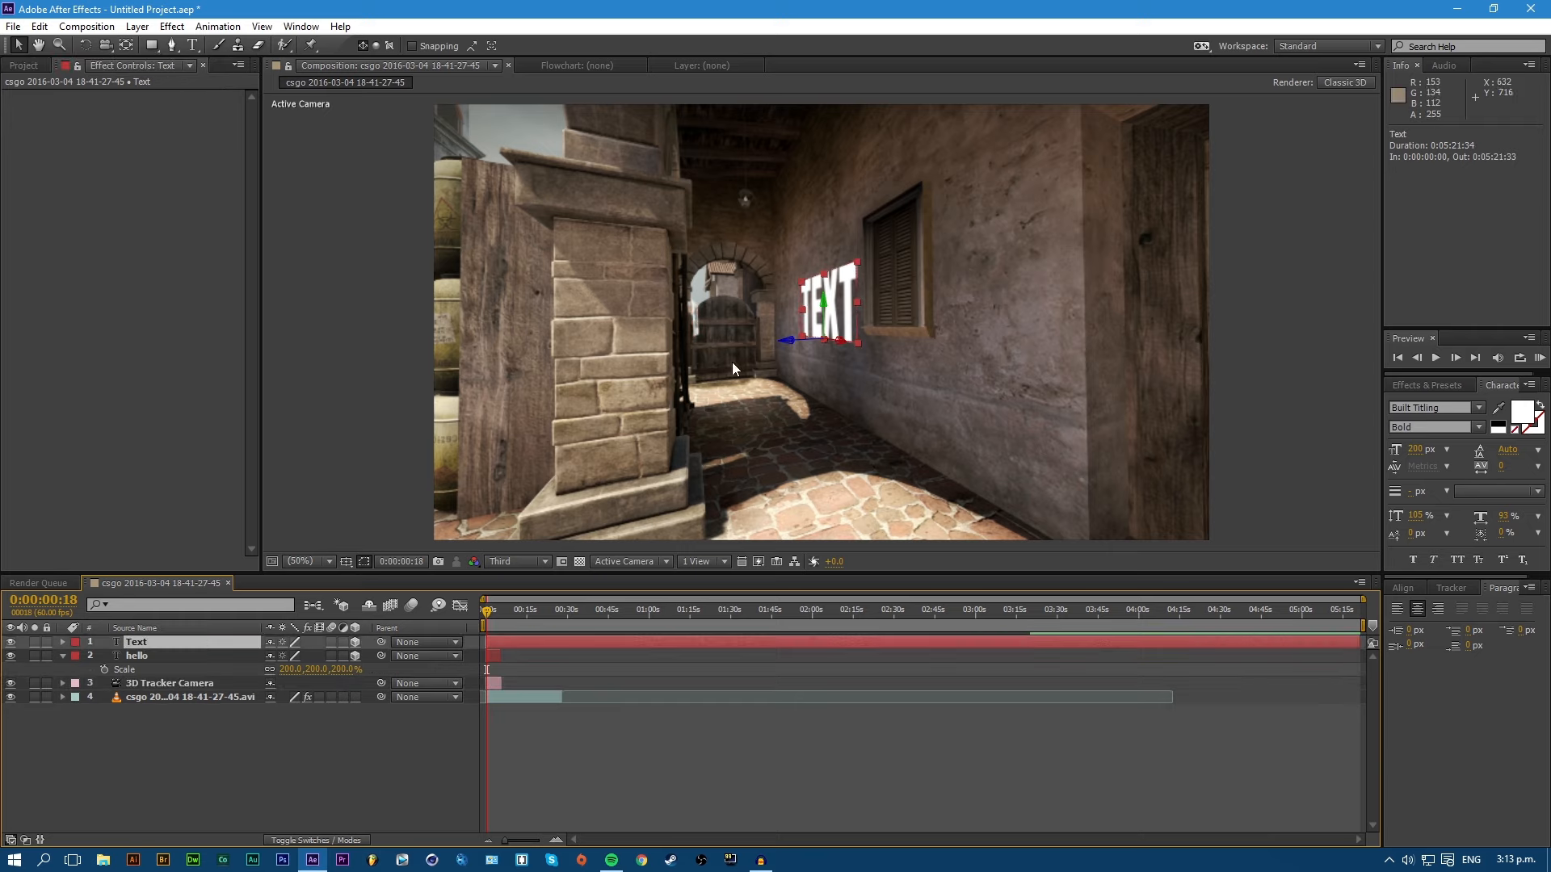
pyautogui.click(845, 301)
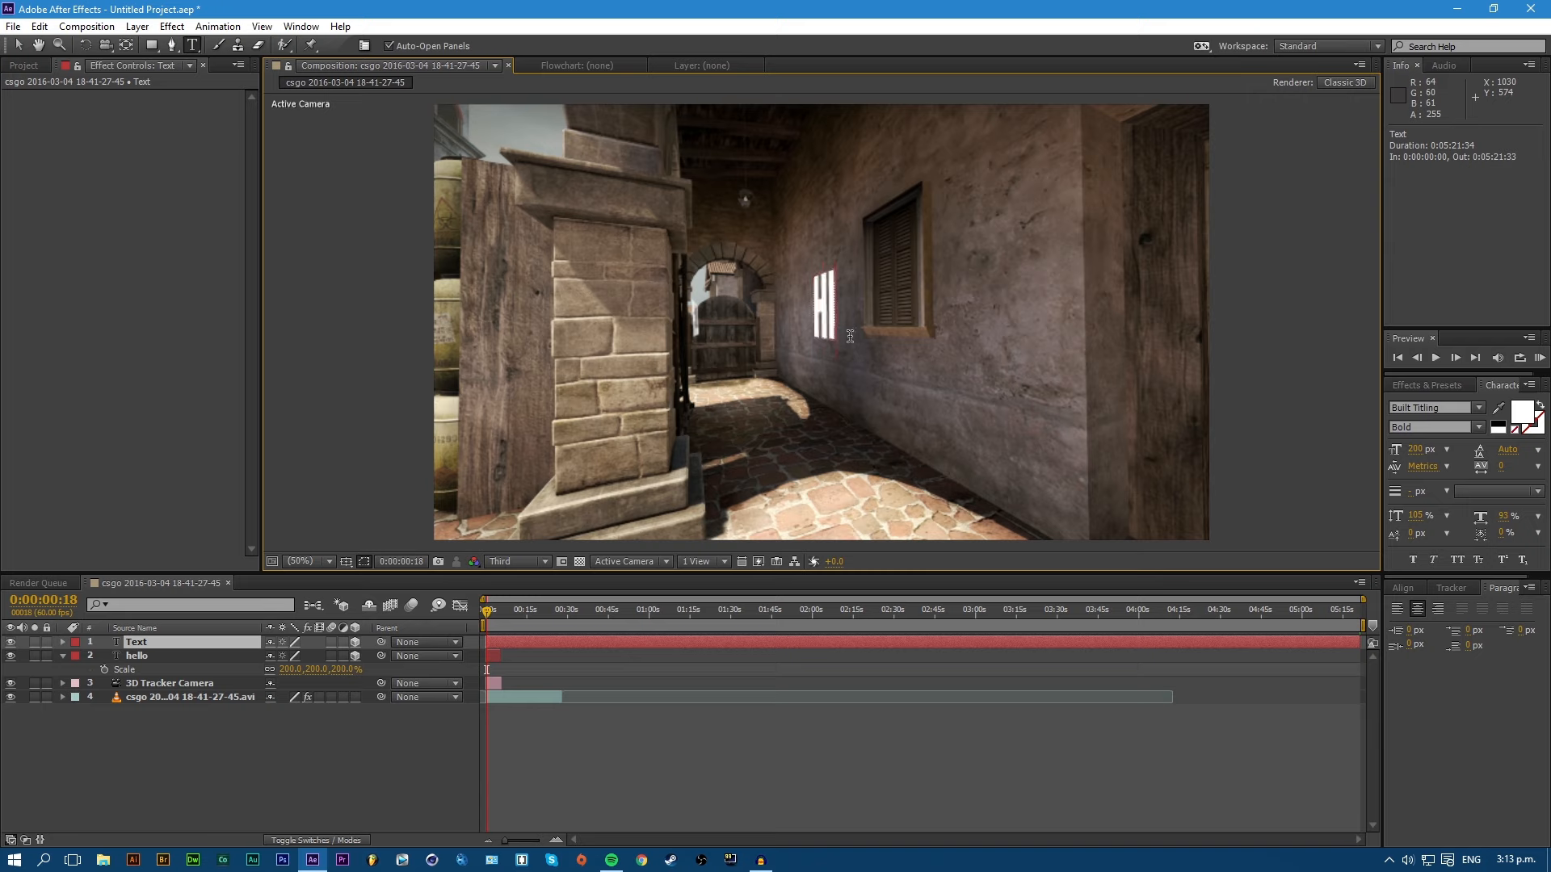
pyautogui.click(19, 46)
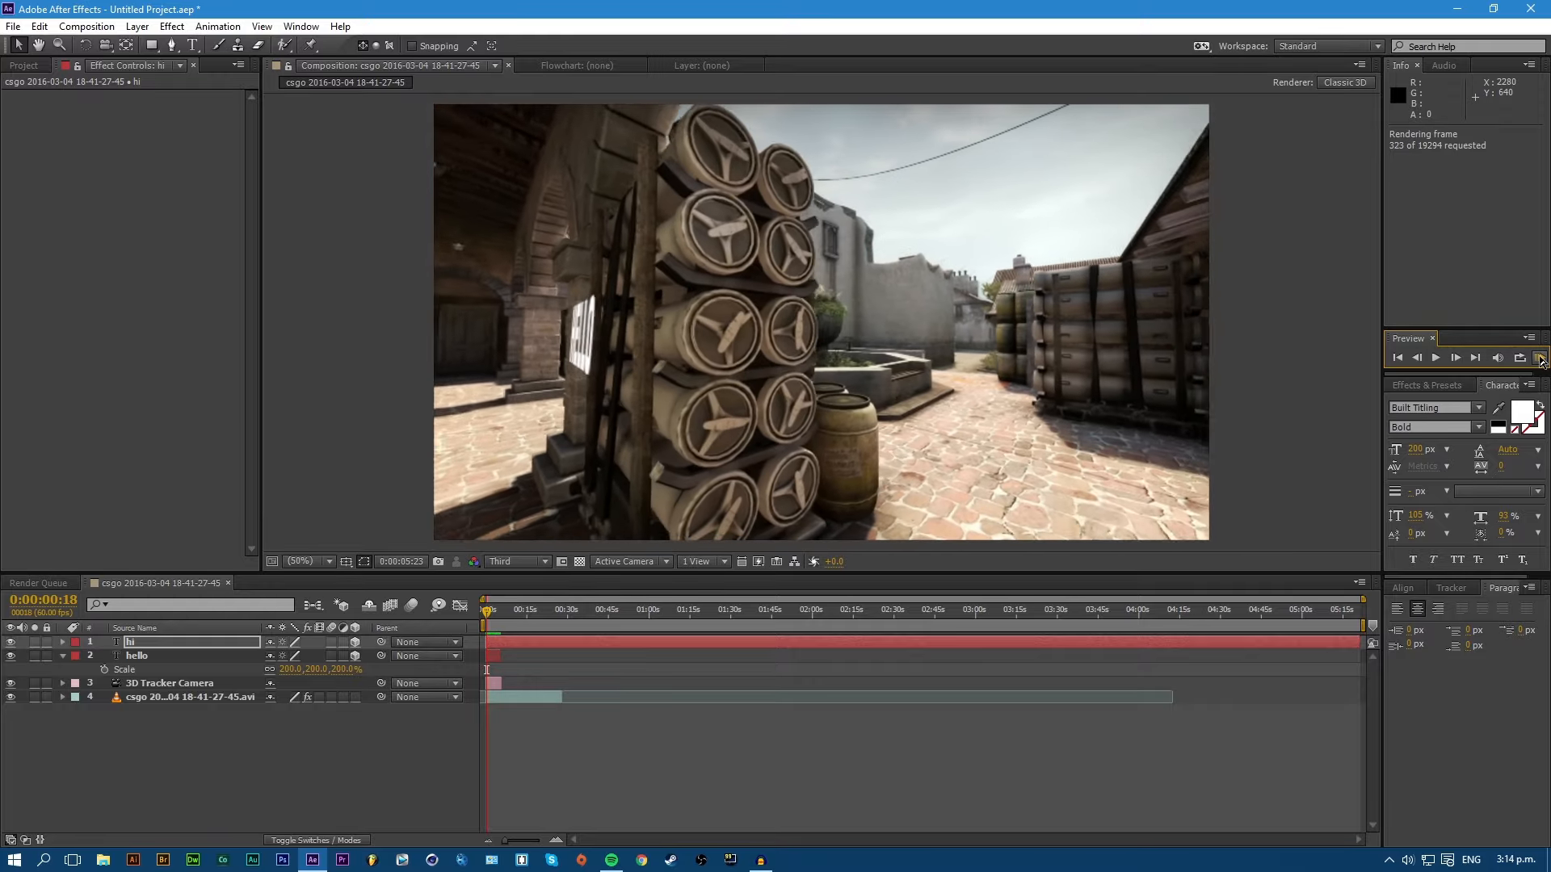
pyautogui.click(1541, 358)
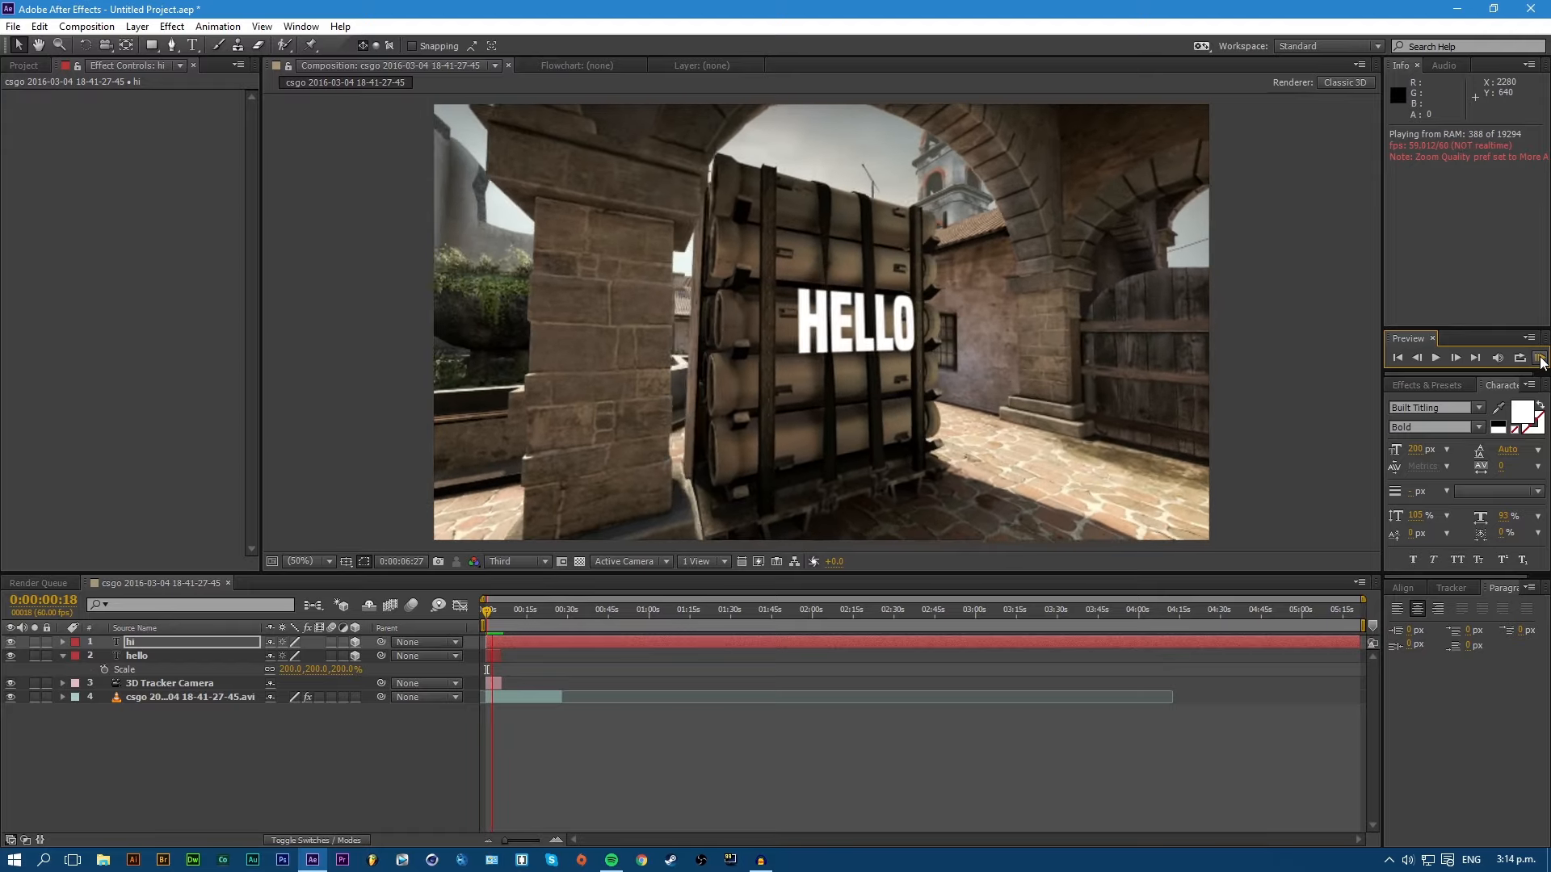
pyautogui.click(1540, 360)
# Trim the end of the hi layer at 0:00:01:29, where it is out of frame, and check the shot at 0:00:03:16.
pyautogui.moveTo(488, 611); pyautogui.dragTo(492, 615)
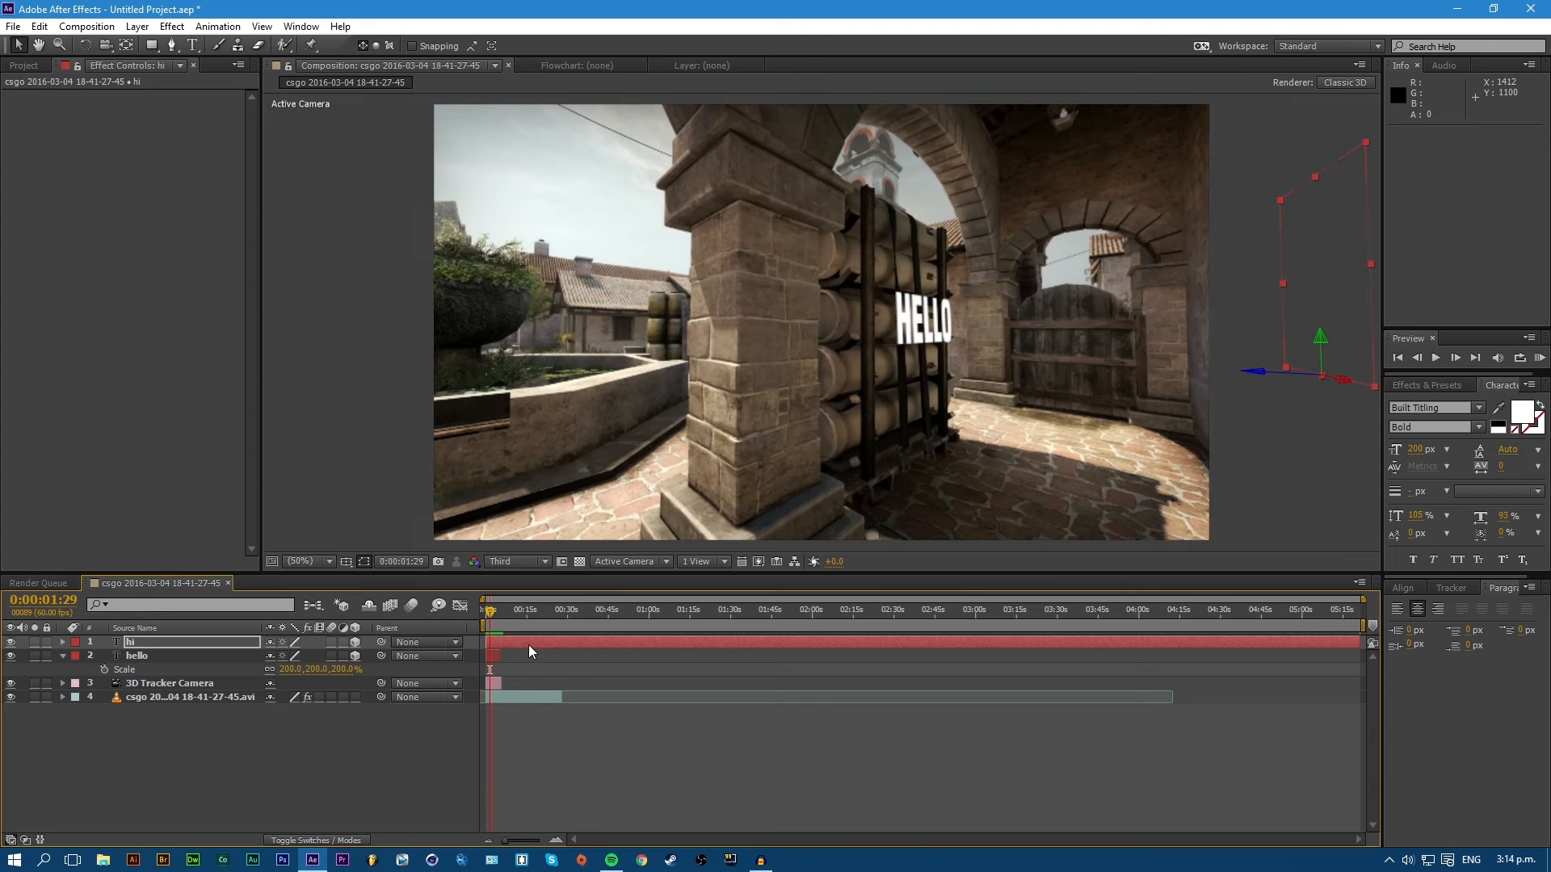
pyautogui.hotkey('alt', ']')
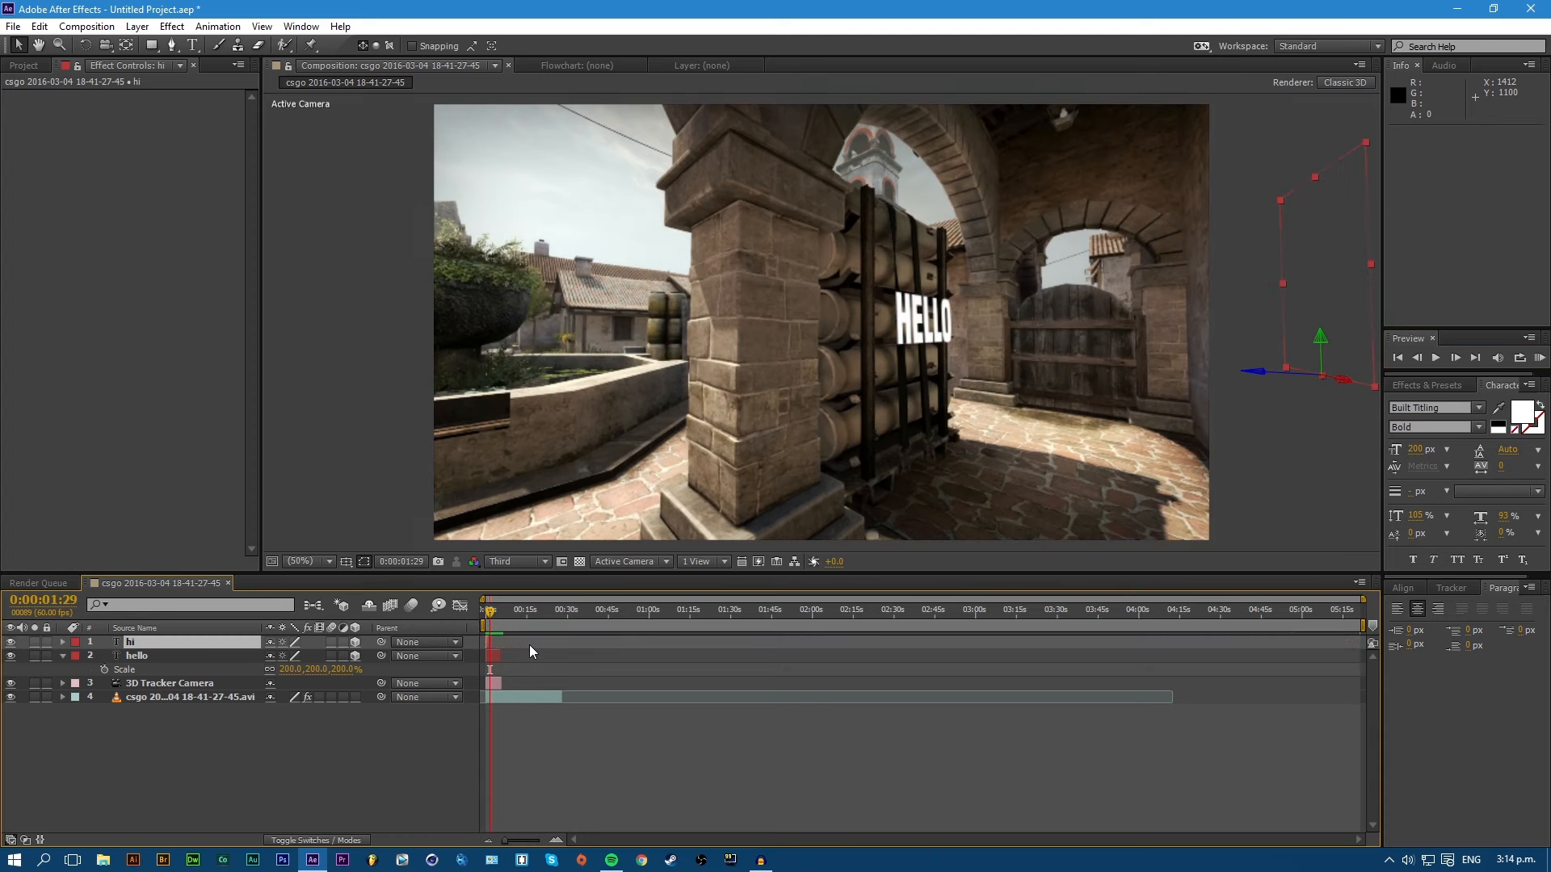
pyautogui.moveTo(492, 613); pyautogui.dragTo(495, 611)
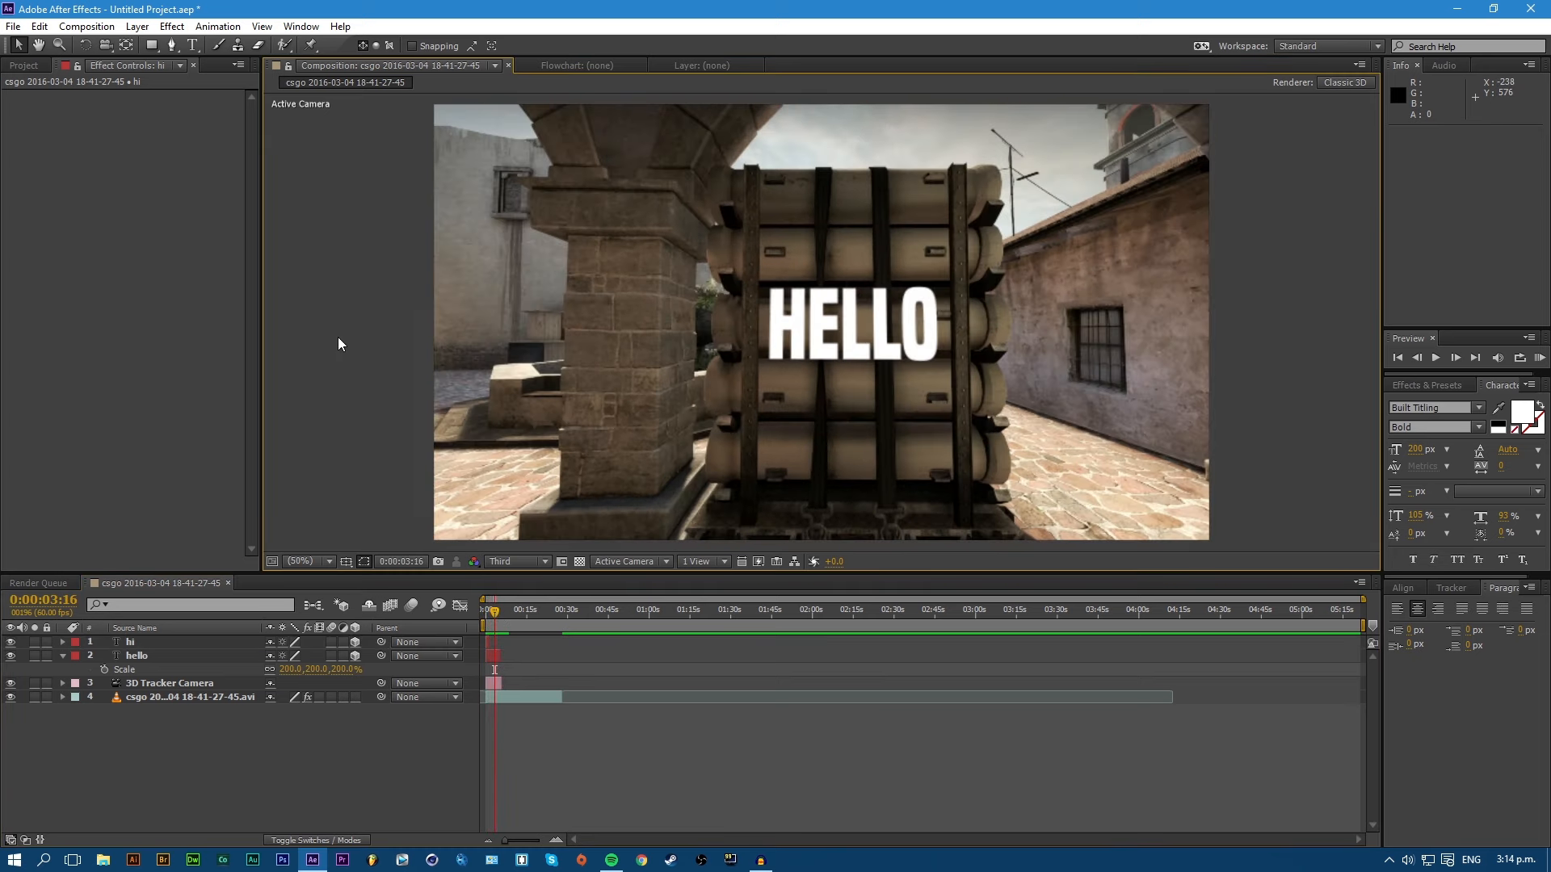